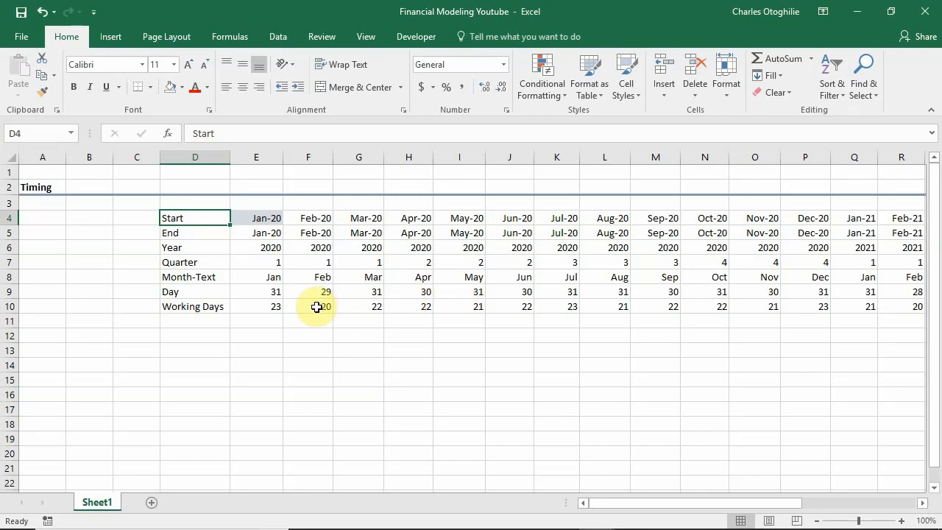
Move the Quarter row to row 11, directly below Working Days, and delete the emptied row 7.
{"action": "left_click", "coordinate": [8, 262]}
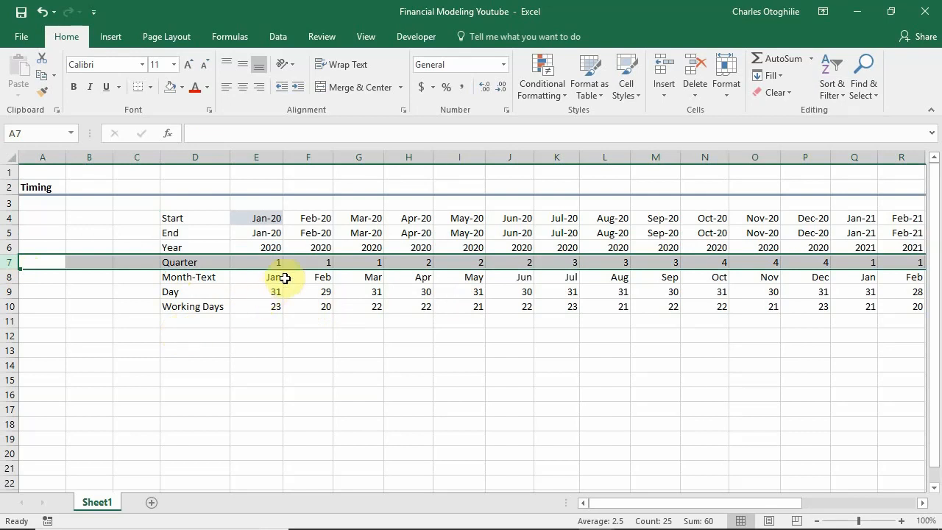
{"action": "left_click", "coordinate": [268, 297]}
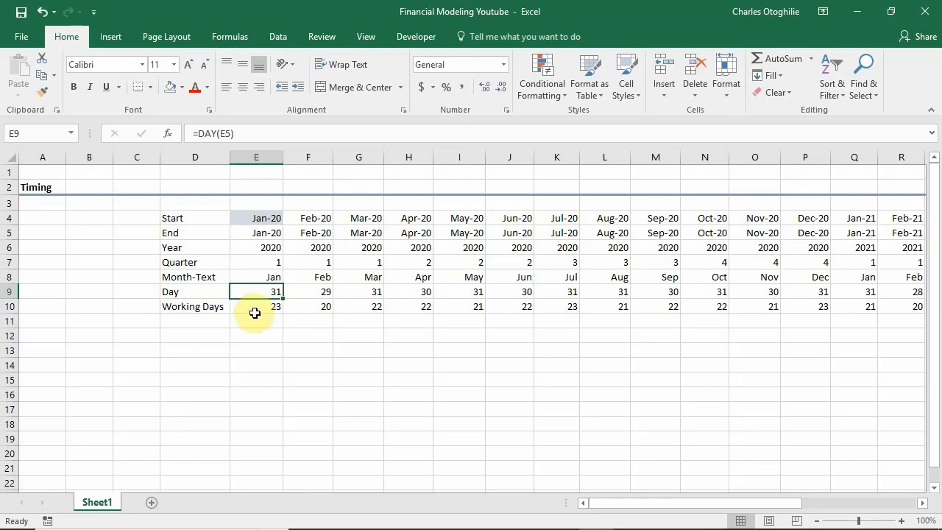
{"action": "left_click", "coordinate": [11, 263]}
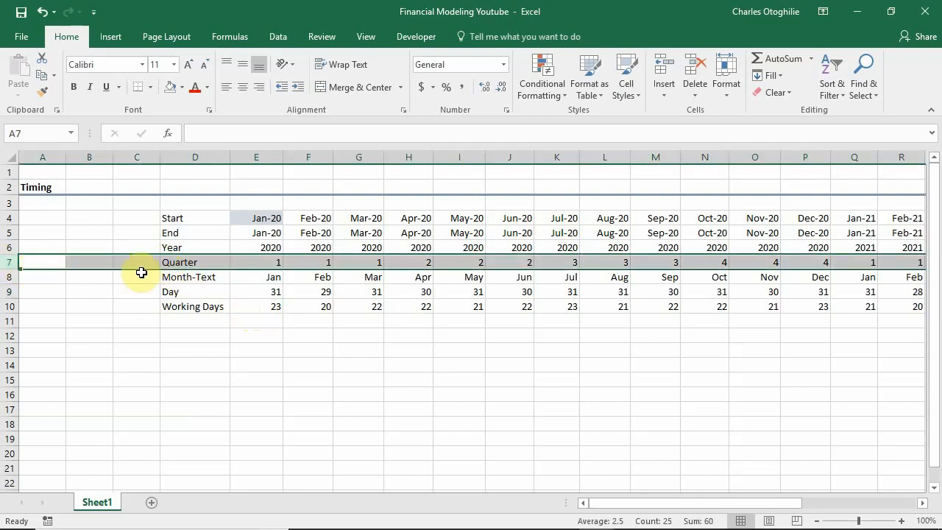
{"action": "left_click_drag", "start_coordinate": [139, 273], "coordinate": [145, 329]}
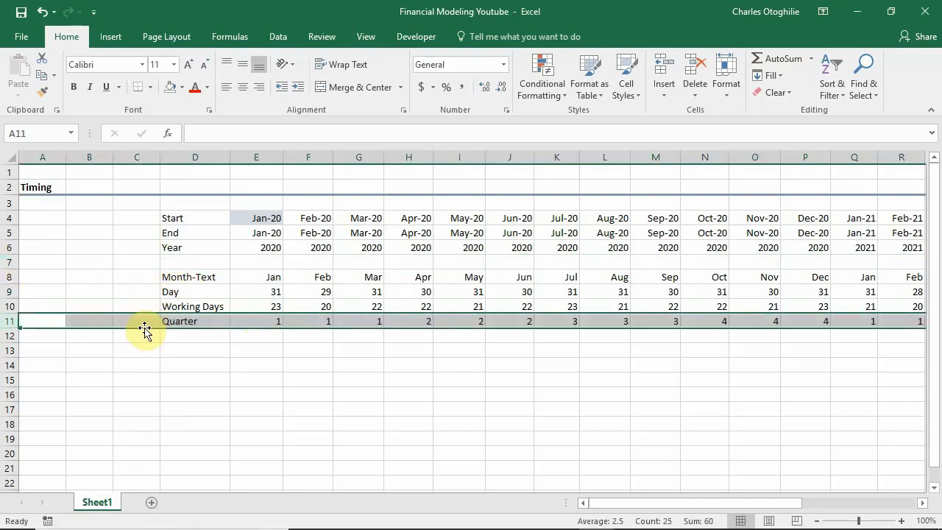
{"action": "left_click", "coordinate": [16, 263]}
{"action": "right_click", "coordinate": [15, 263]}
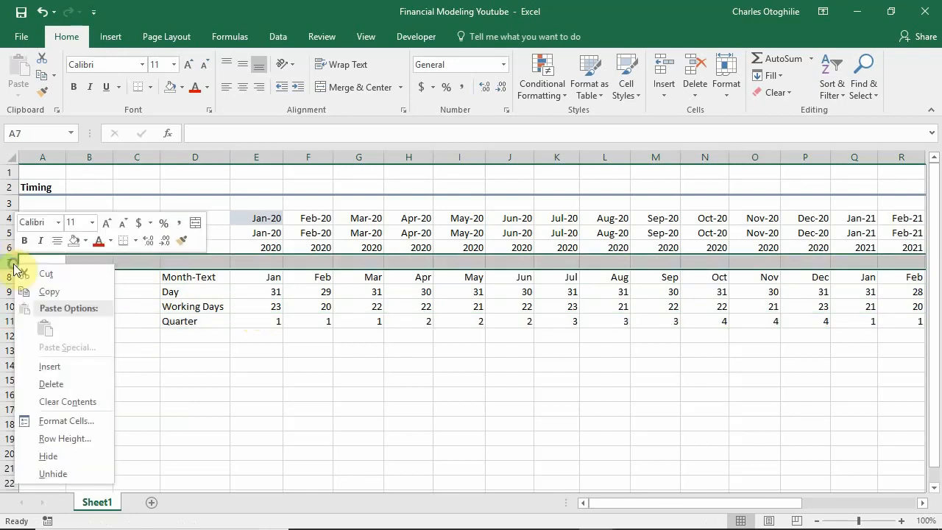
{"action": "left_click", "coordinate": [68, 384]}
{"action": "left_click", "coordinate": [257, 333]}
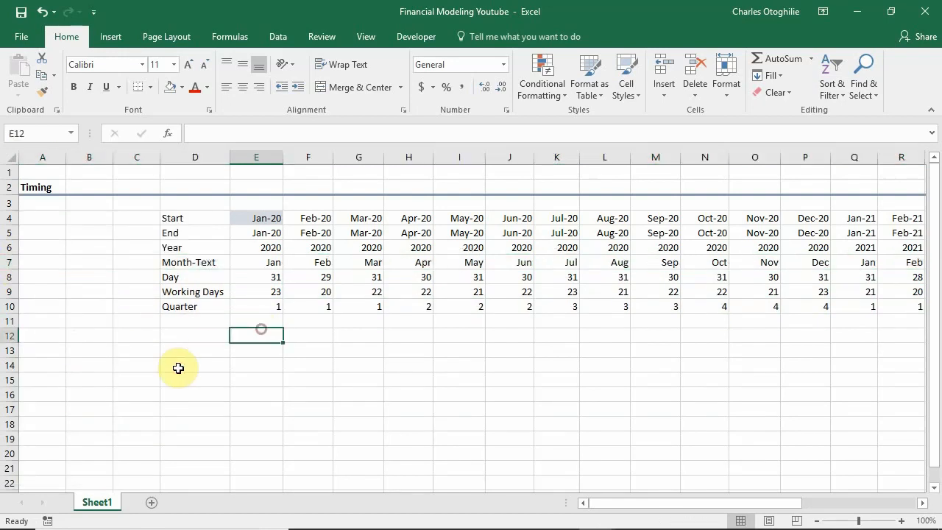
Label cell D11, below Quarter, as "Start-of -Qrt".
{"action": "left_click", "coordinate": [195, 321]}
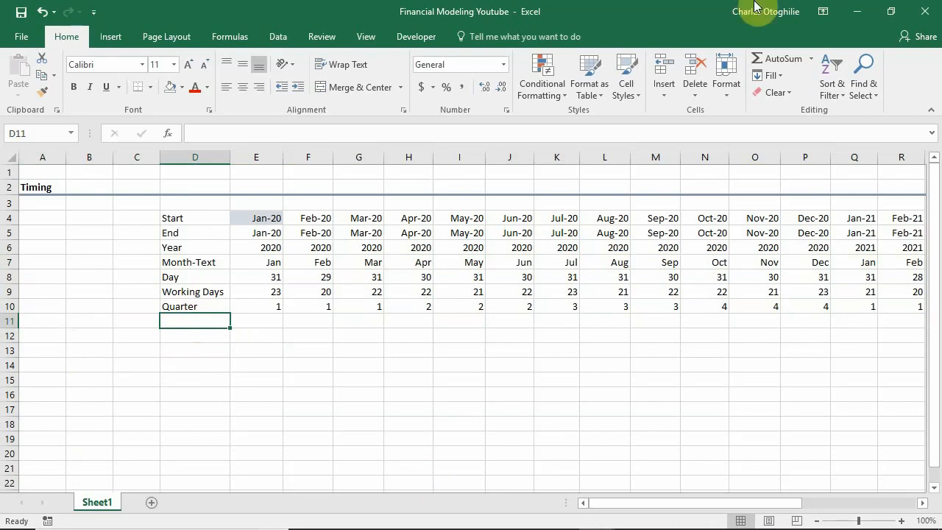
{"action": "type", "text": "Start"}
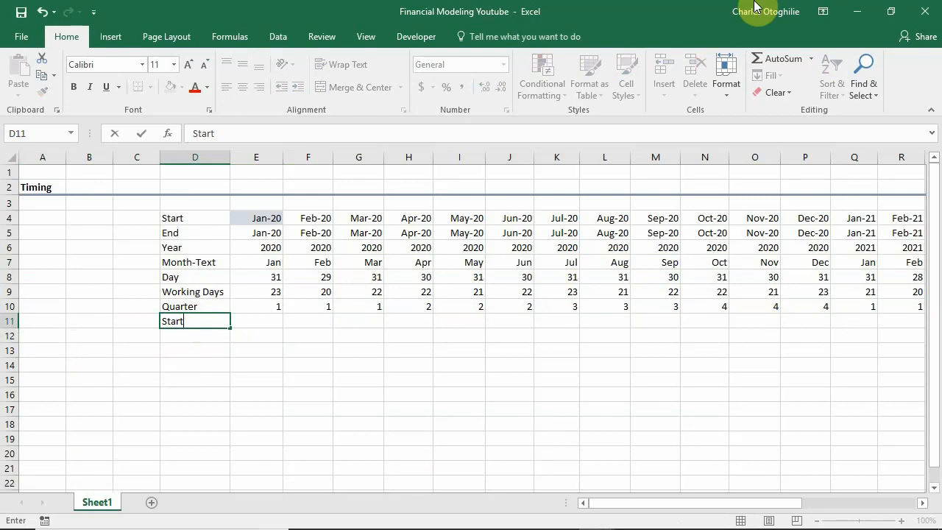
{"action": "type", "text": "-of -Qrt"}
{"action": "key", "text": "Return"}
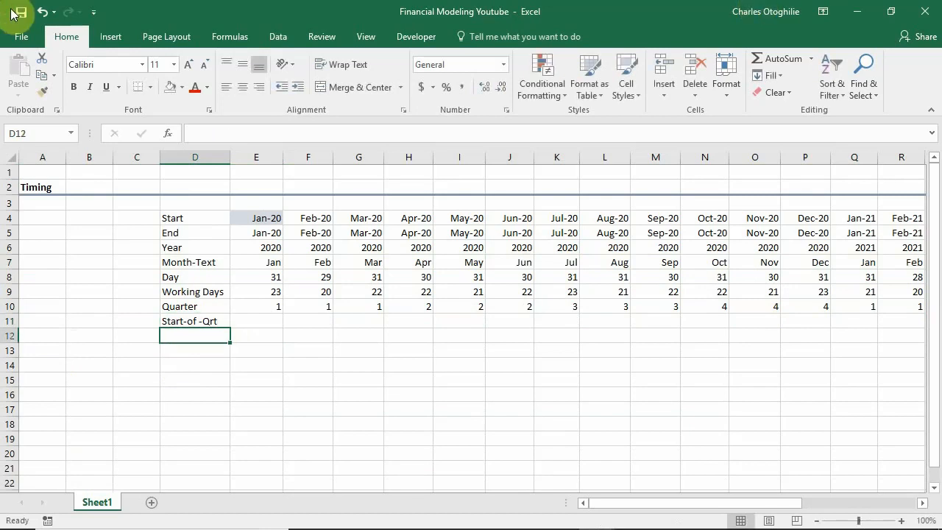
Enter the formula =E10-D10 in E11 to subtract the previous column's quarter from the January 2020 quarter.
{"action": "left_click", "coordinate": [270, 323]}
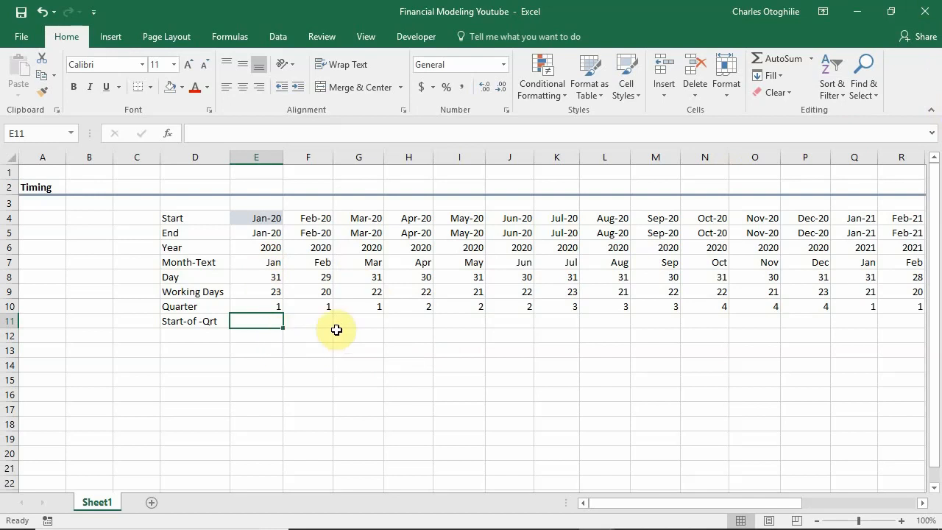
{"action": "type", "text": "="}
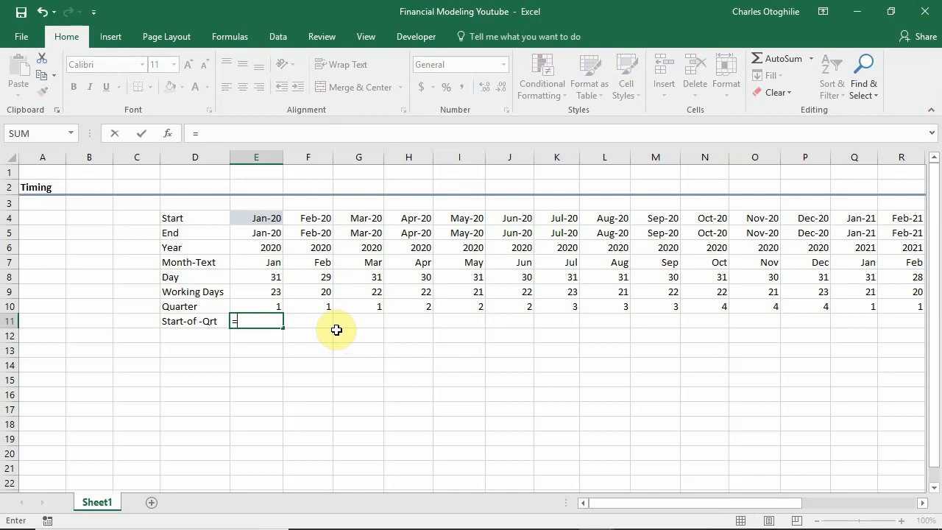
{"action": "key", "text": "Up"}
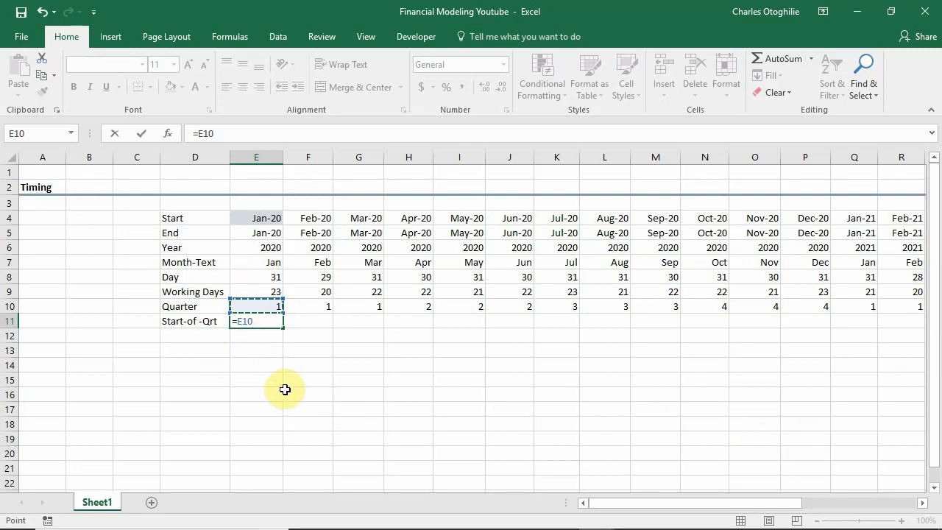
{"action": "type", "text": "-"}
{"action": "key", "text": "Up"}
{"action": "key", "text": "Left"}
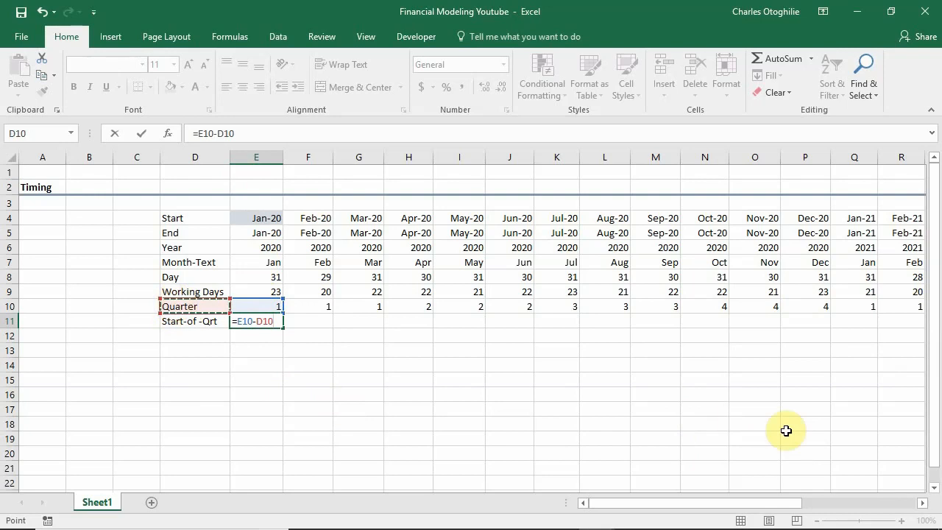
{"action": "key", "text": "ctrl+Return"}
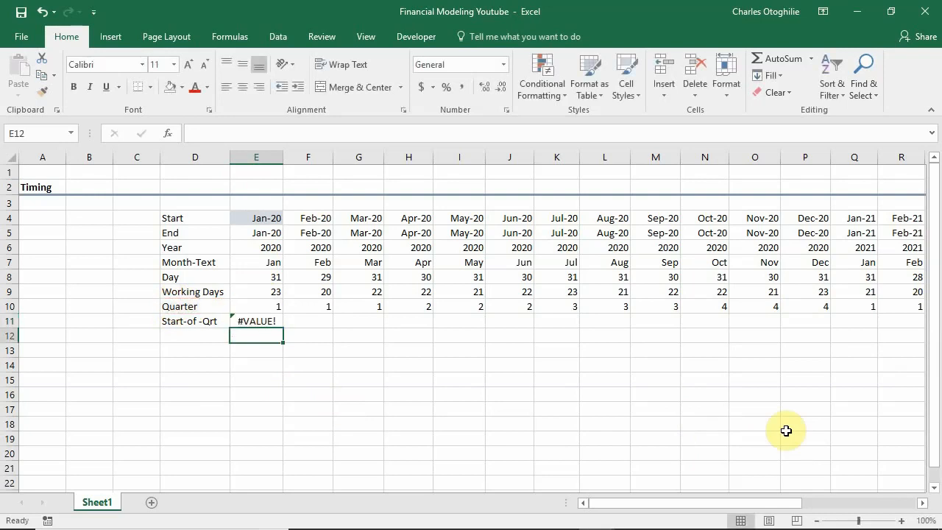
Fill the E11 formula across row 11 through column AB (Dec-21).
{"action": "key", "text": "Up"}
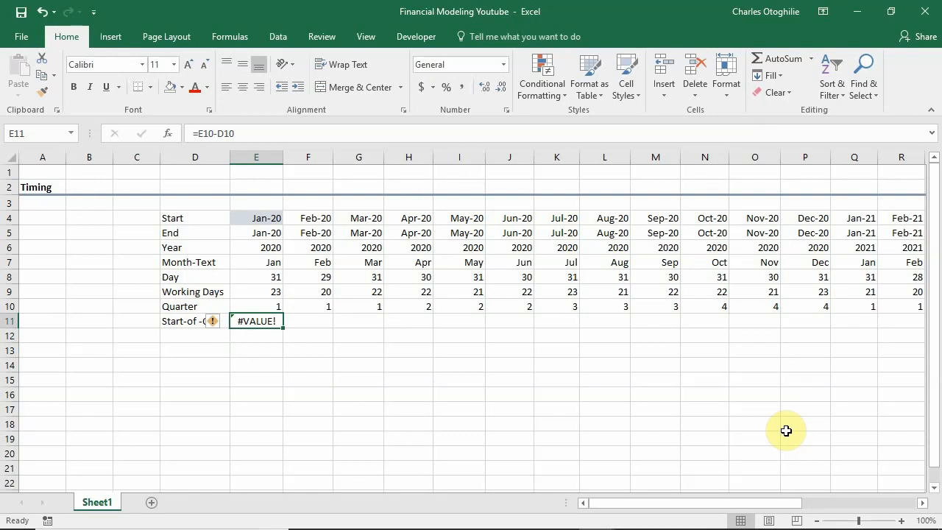
{"action": "key", "text": "ctrl+shift+Right"}
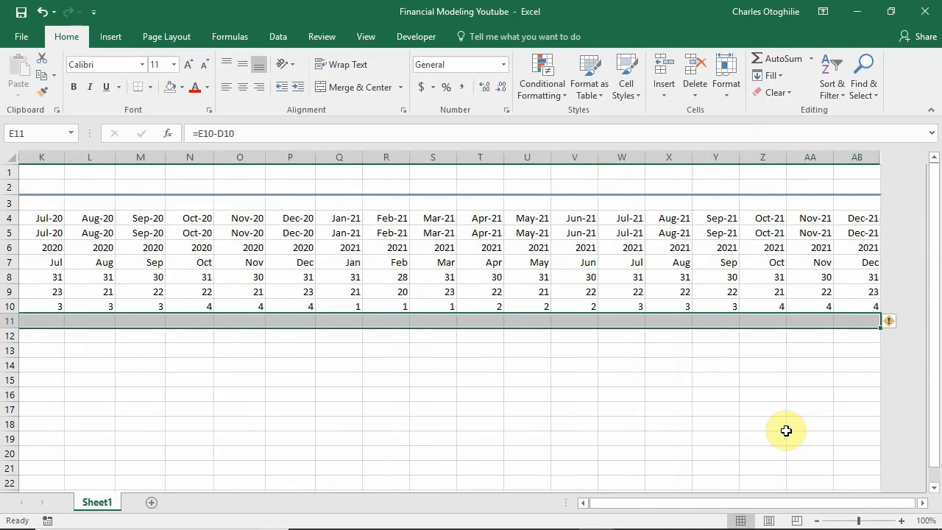
{"action": "key", "text": "ctrl+r"}
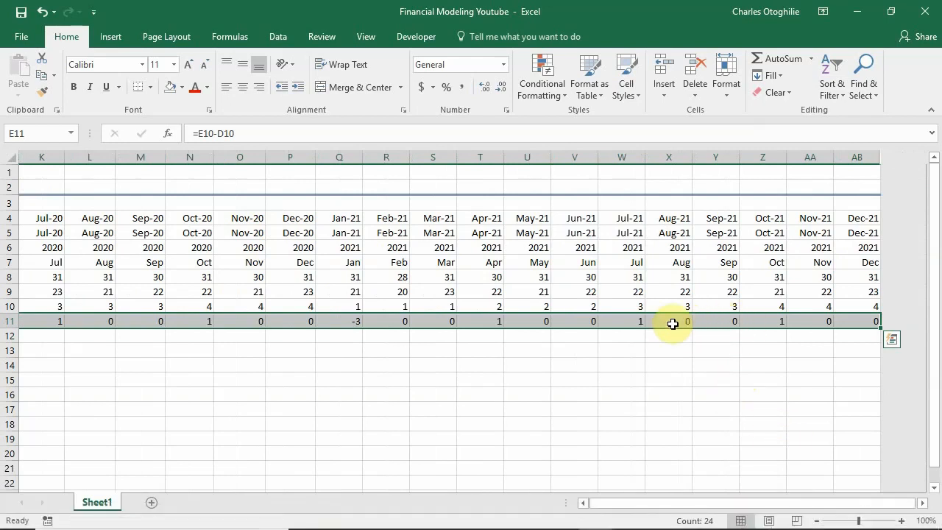
Examine the Start-of -Qrt results and formulas at the quarter changes, at January 2021 and in the first month.
{"action": "left_click", "coordinate": [592, 321]}
{"action": "left_click_drag", "start_coordinate": [714, 505], "coordinate": [519, 502]}
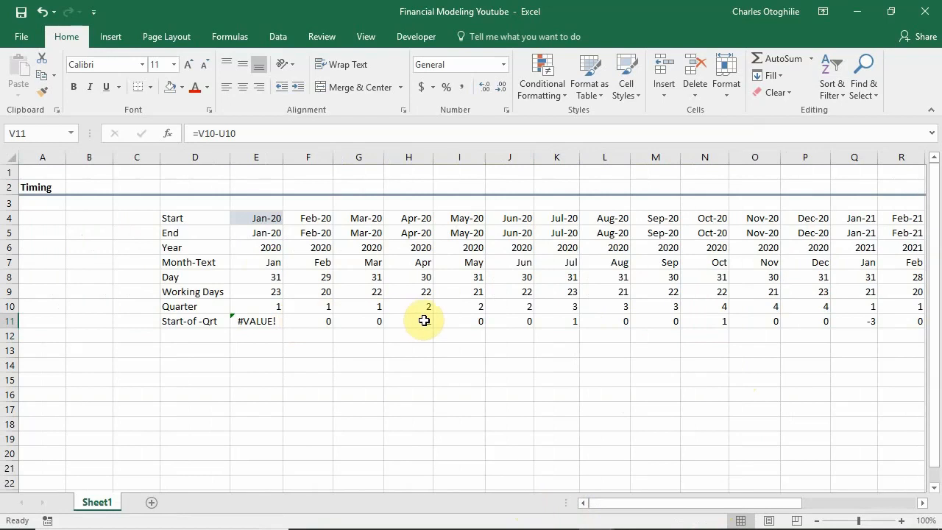
{"action": "left_click", "coordinate": [374, 320]}
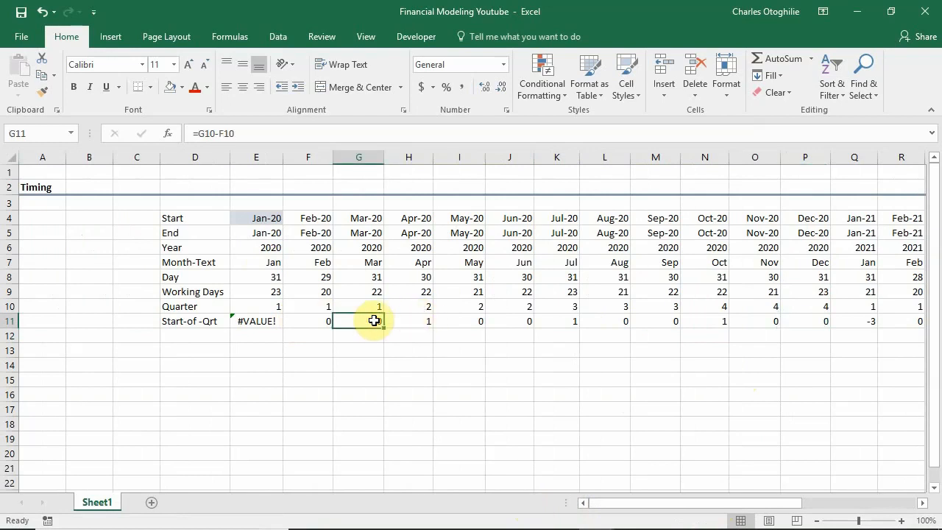
{"action": "left_click", "coordinate": [368, 156]}
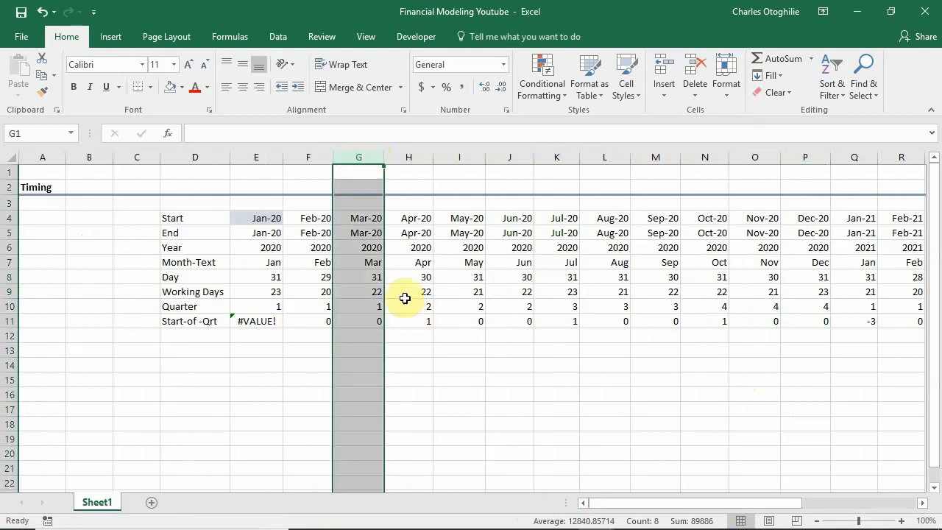
{"action": "left_click", "coordinate": [426, 321]}
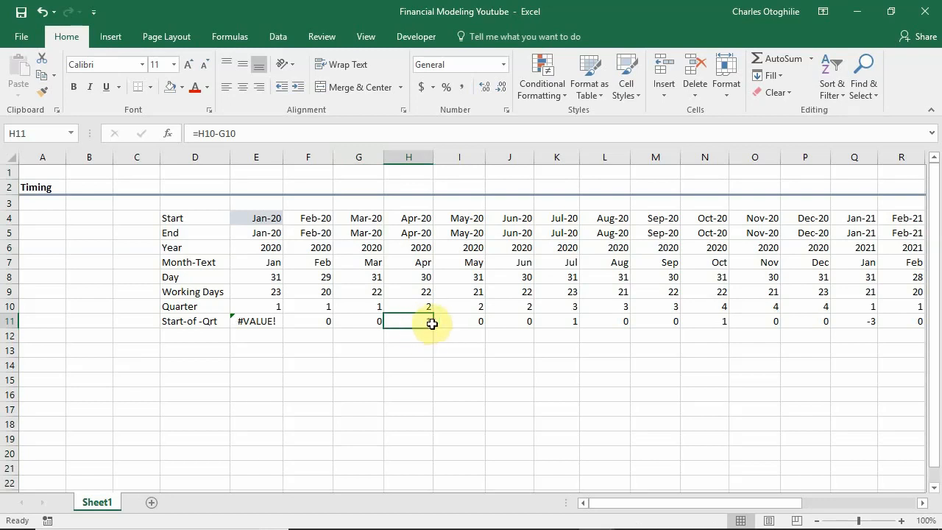
{"action": "left_click", "coordinate": [570, 322]}
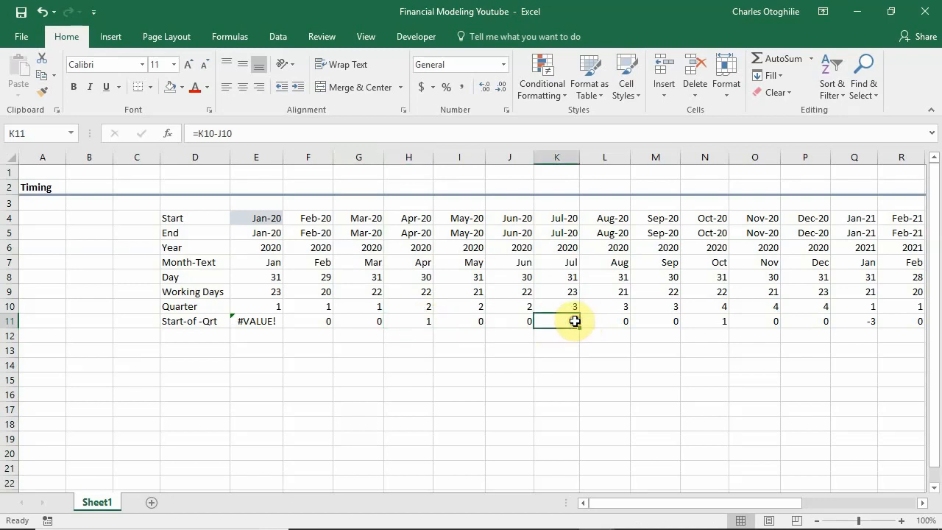
{"action": "left_click", "coordinate": [723, 321]}
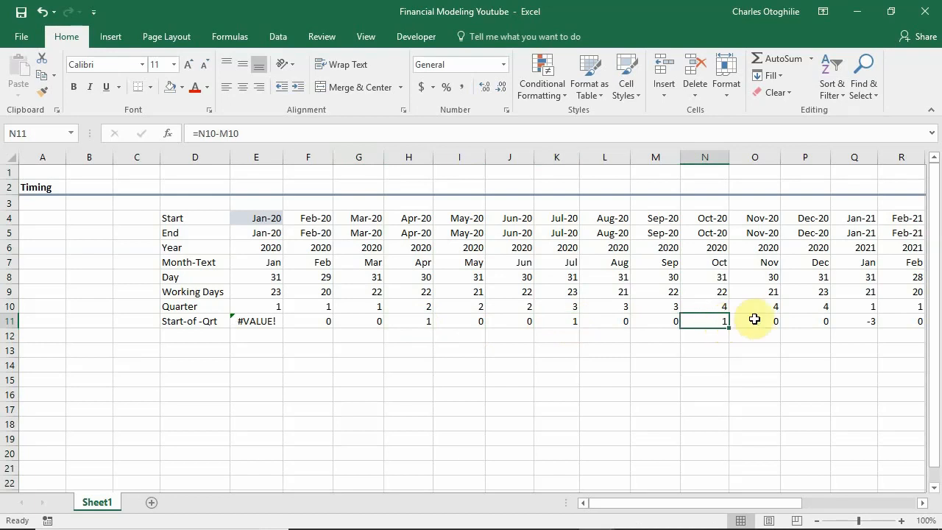
{"action": "left_click", "coordinate": [861, 321]}
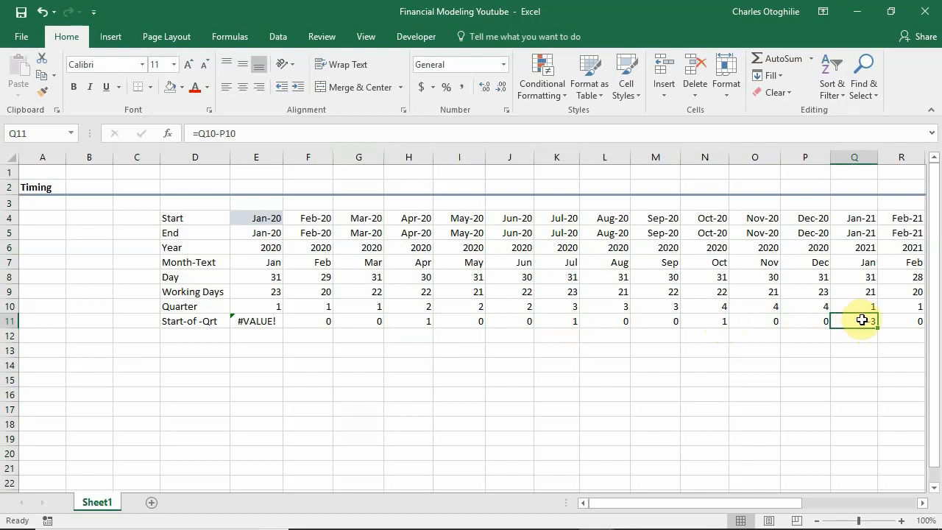
{"action": "left_click", "coordinate": [221, 133]}
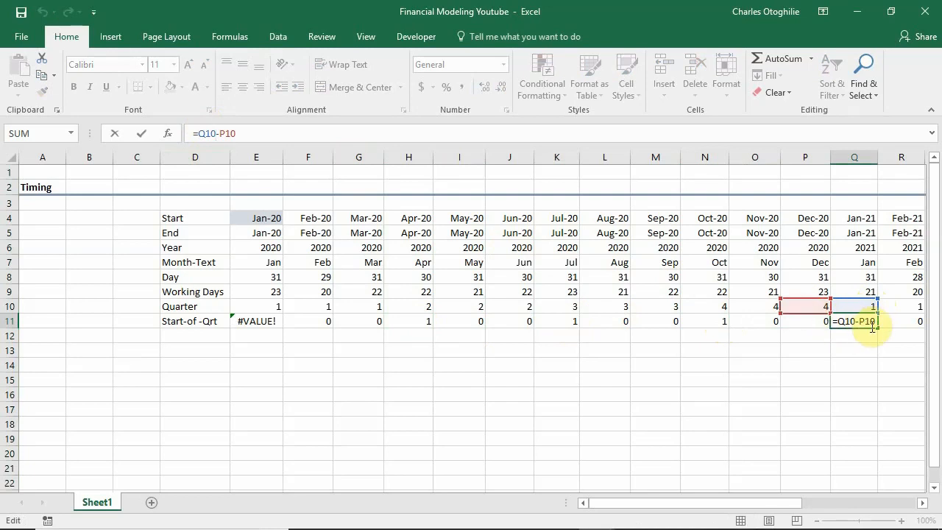
{"action": "key", "text": "ctrl+Return"}
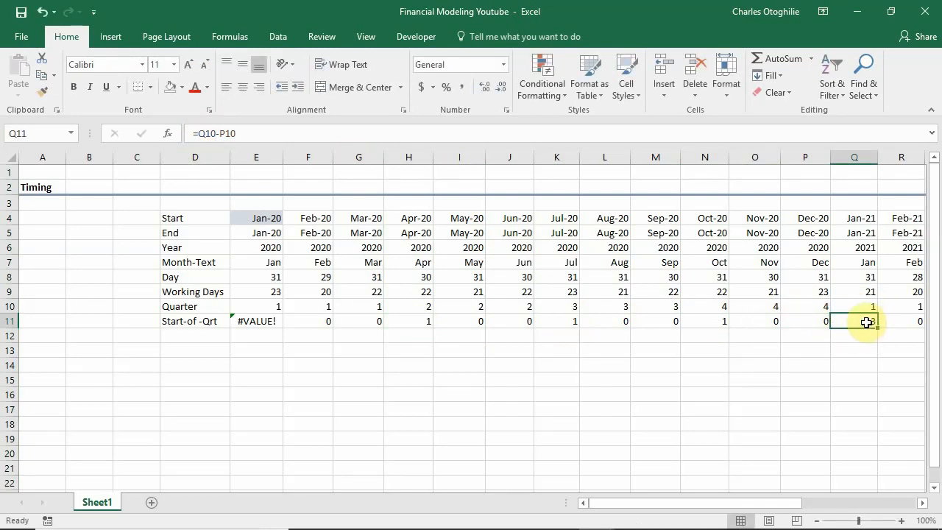
{"action": "left_click", "coordinate": [249, 323]}
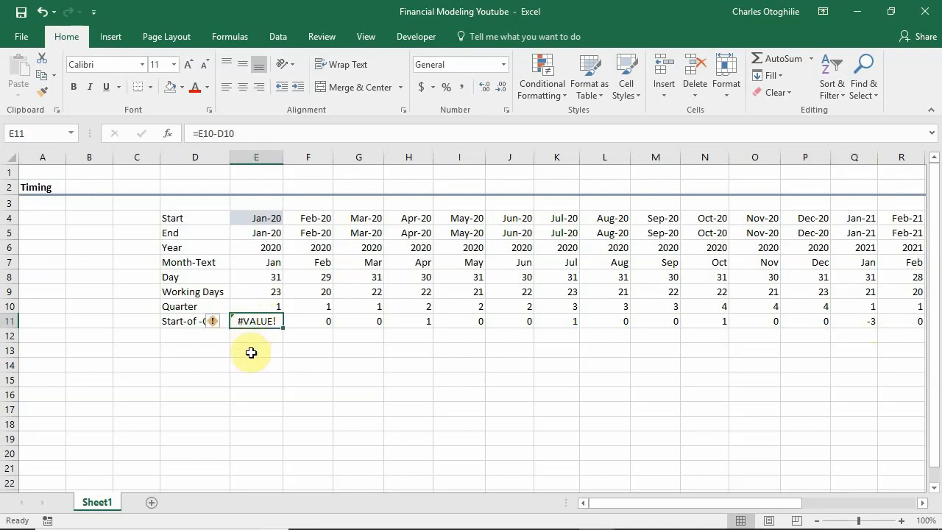
{"action": "left_click", "coordinate": [250, 352]}
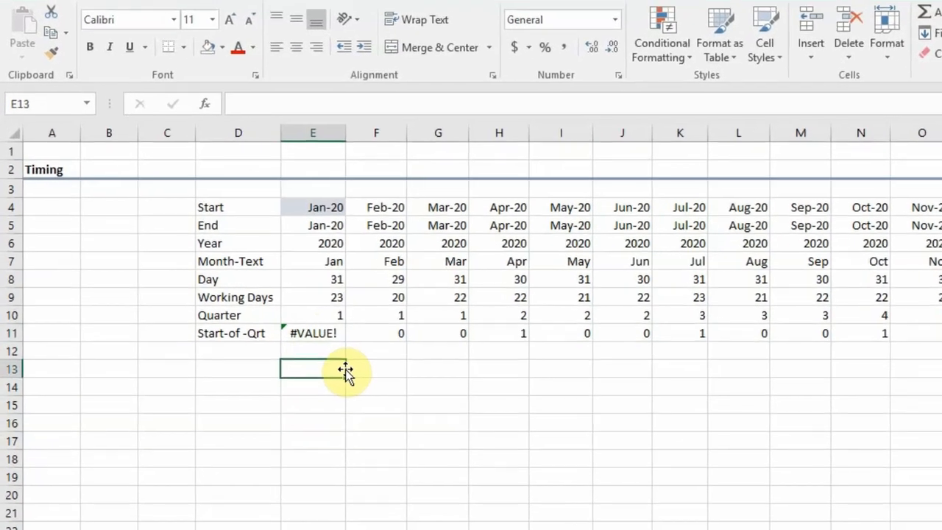
{"action": "type", "text": "=N"}
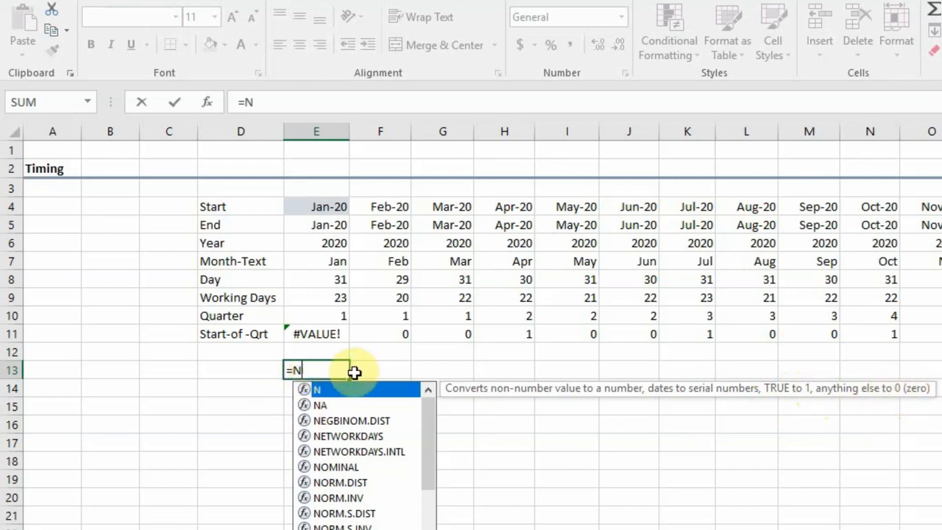
{"action": "key", "text": "Escape"}
{"action": "key", "text": "Escape"}
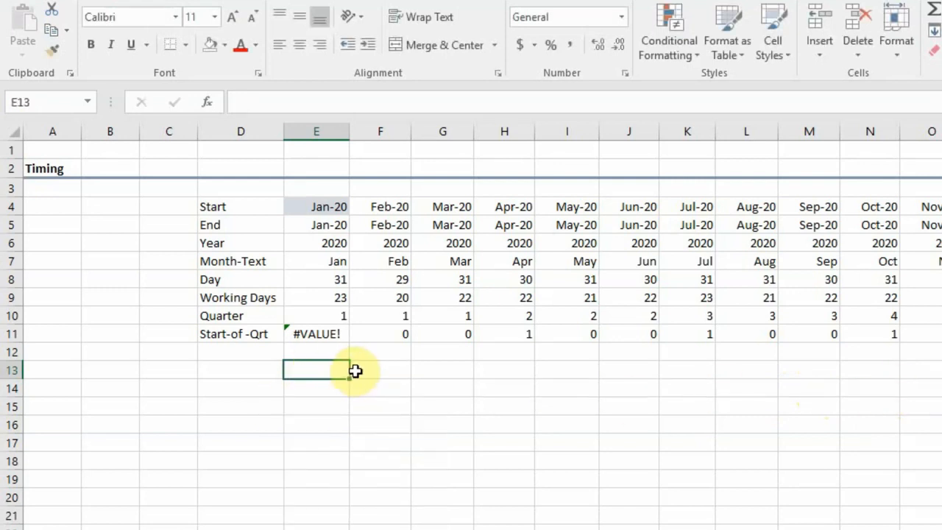
Wrap the D10 reference in E11 in the N function so the formula reads =E10-N(D10).
{"action": "left_click", "coordinate": [318, 340]}
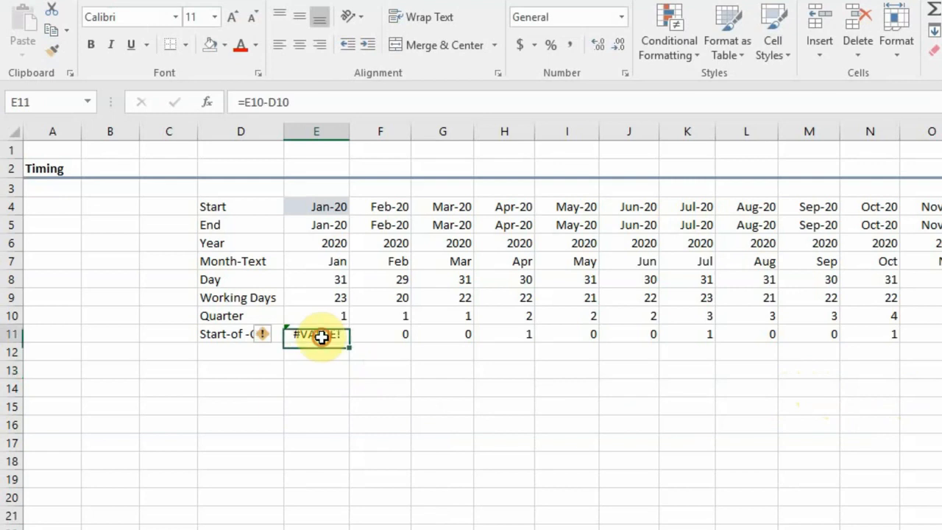
{"action": "left_click", "coordinate": [271, 101]}
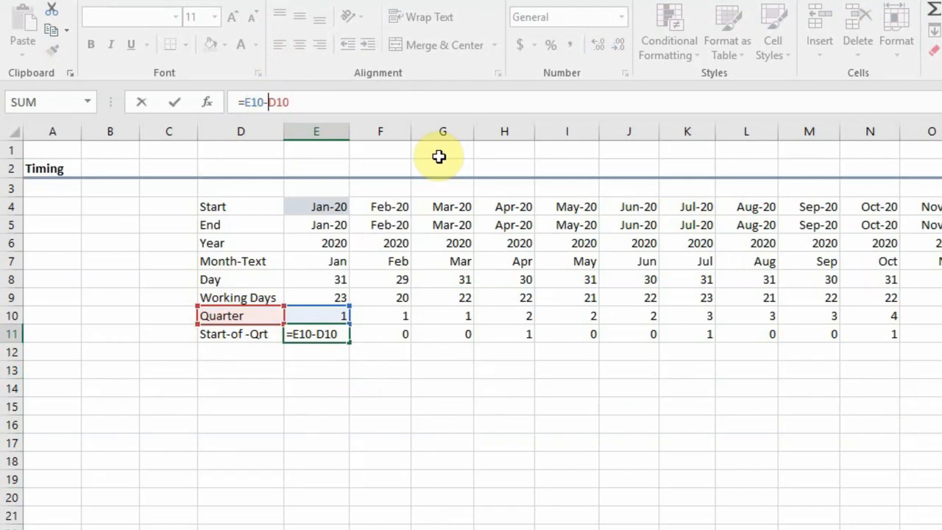
{"action": "type", "text": "N"}
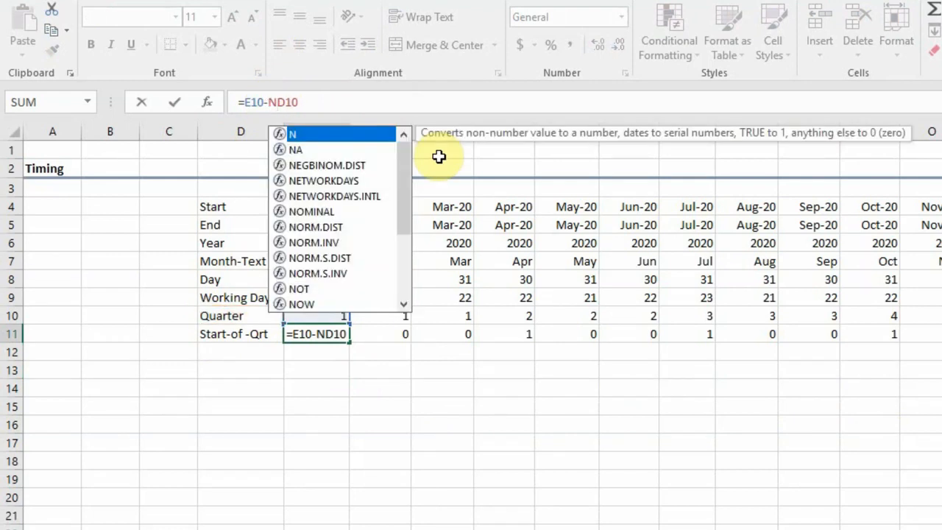
{"action": "type", "text": "("}
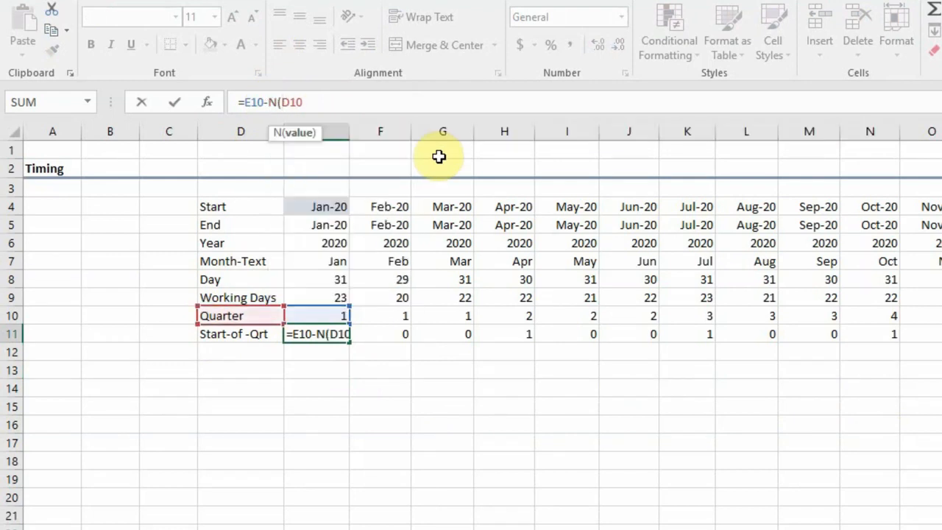
{"action": "left_click", "coordinate": [322, 107]}
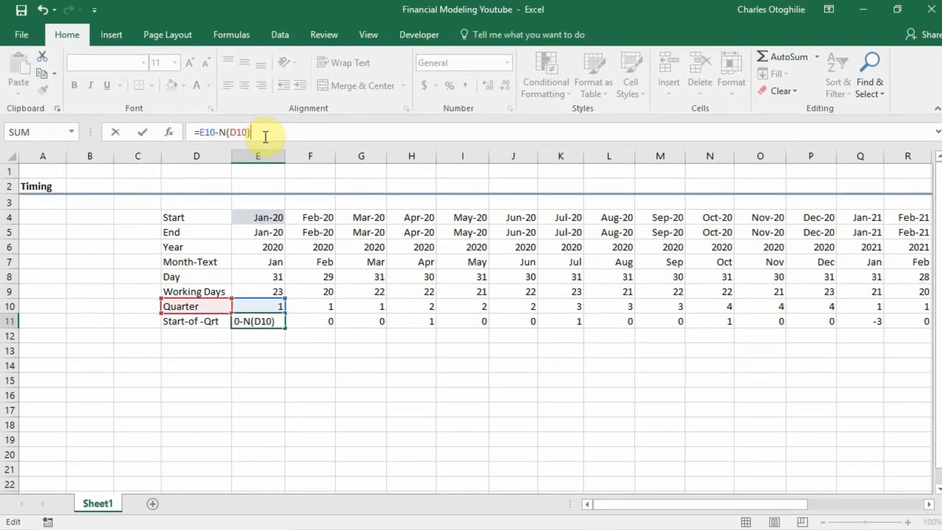
{"action": "key", "text": "Return"}
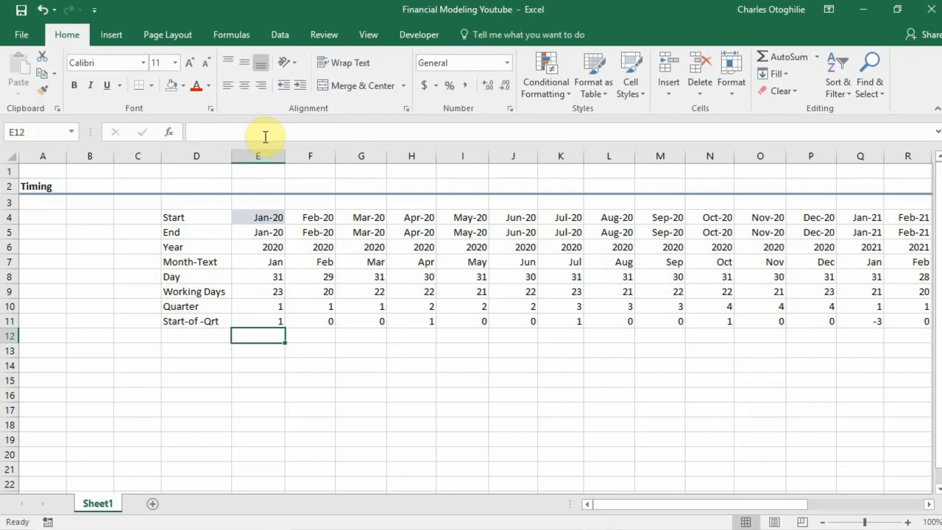
Fill the revised =E10-N(D10) formula from E11 across row 11 through column AB (Dec-21).
{"action": "left_click", "coordinate": [274, 324]}
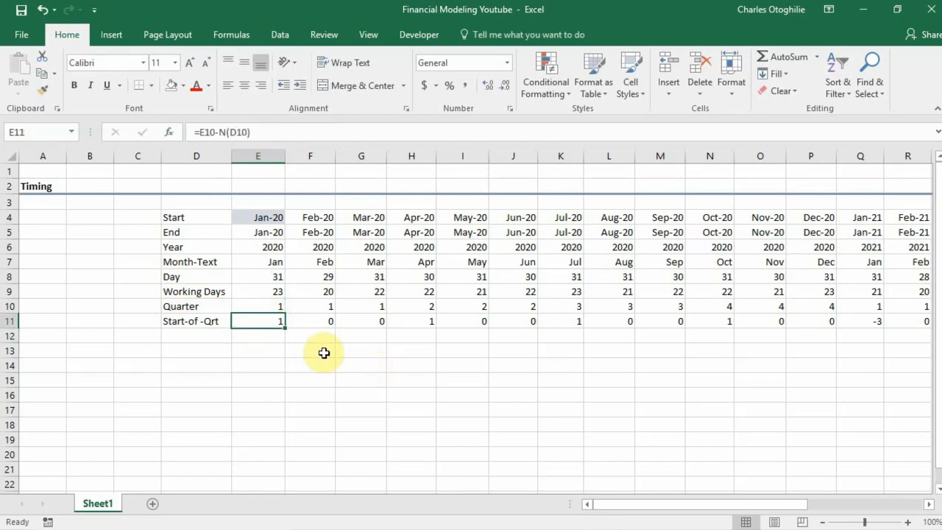
{"action": "key", "text": "ctrl+shift+Right"}
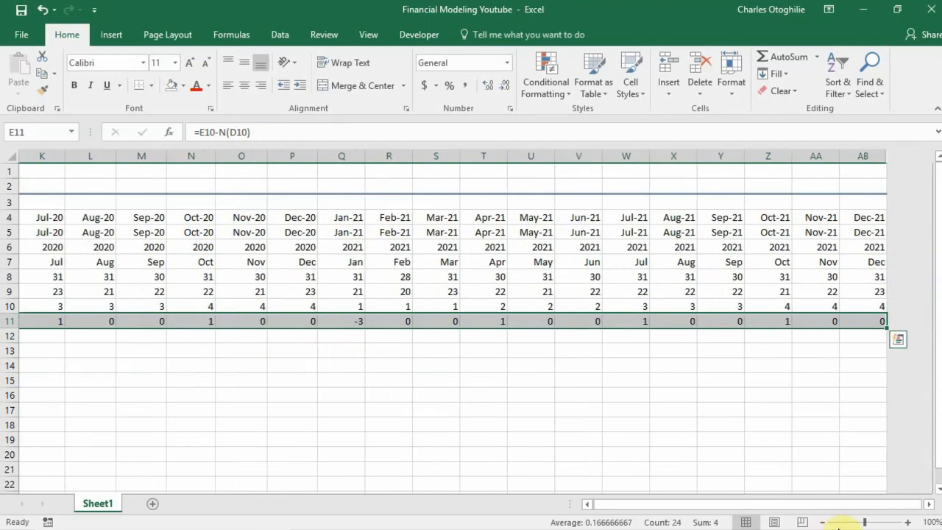
{"action": "left_click", "coordinate": [575, 318]}
{"action": "left_click_drag", "start_coordinate": [872, 322], "coordinate": [137, 316]}
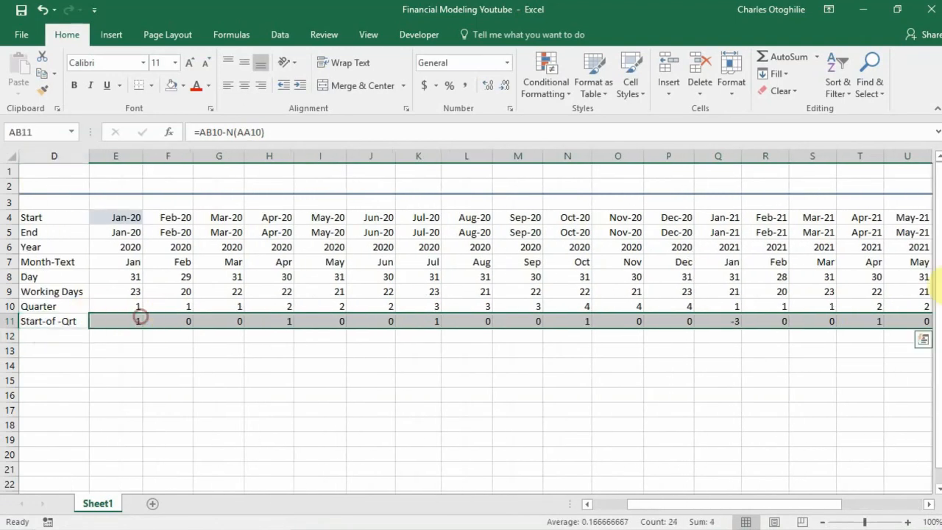
Compare the Start-of -Qrt results and formulas for January 2021 (Q11) and January 2020 (E11).
{"action": "left_click", "coordinate": [732, 321]}
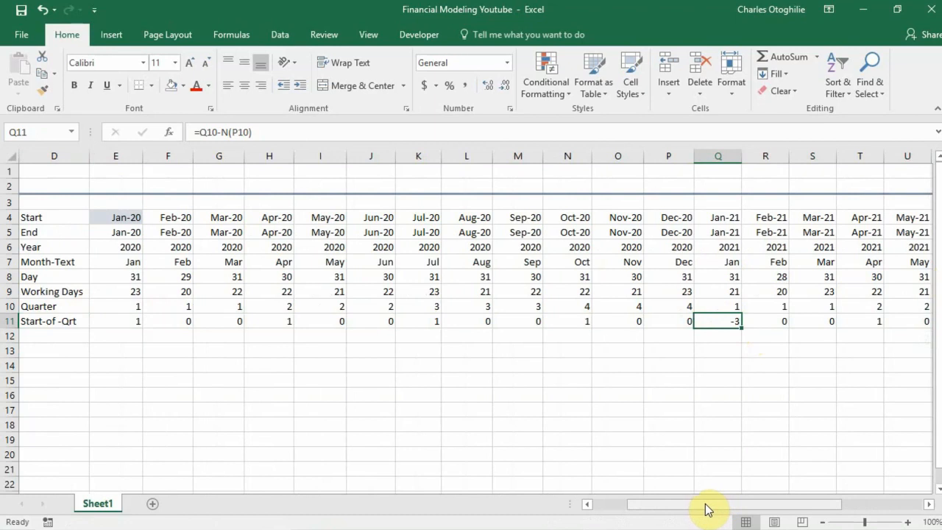
{"action": "left_click", "coordinate": [123, 318]}
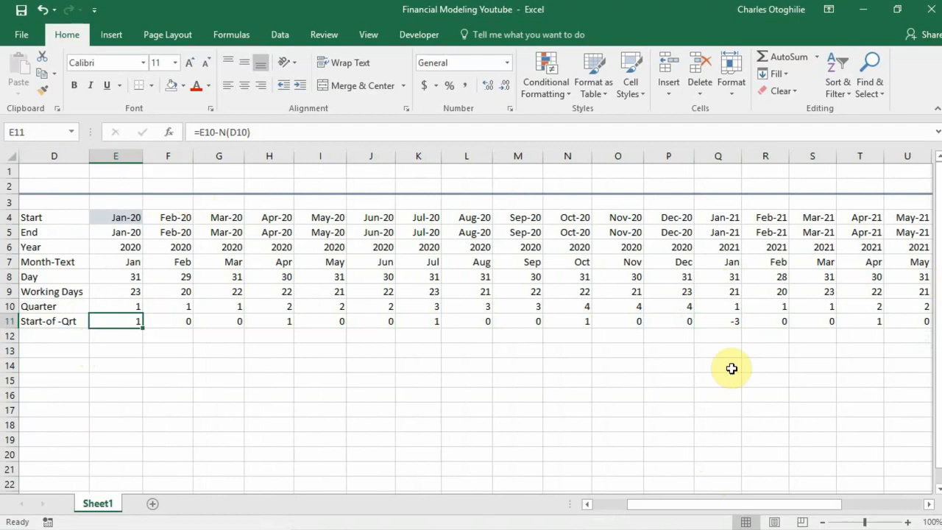
{"action": "left_click", "coordinate": [731, 321]}
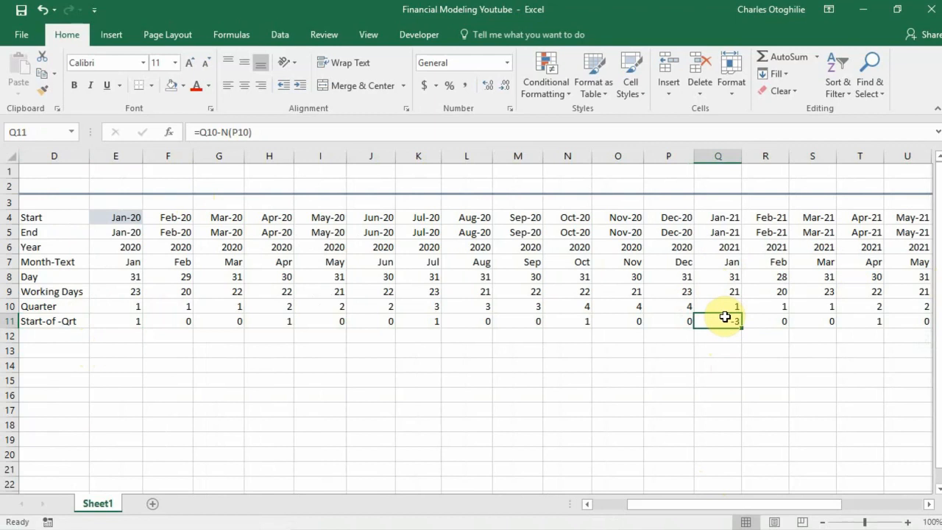
{"action": "left_click", "coordinate": [125, 322]}
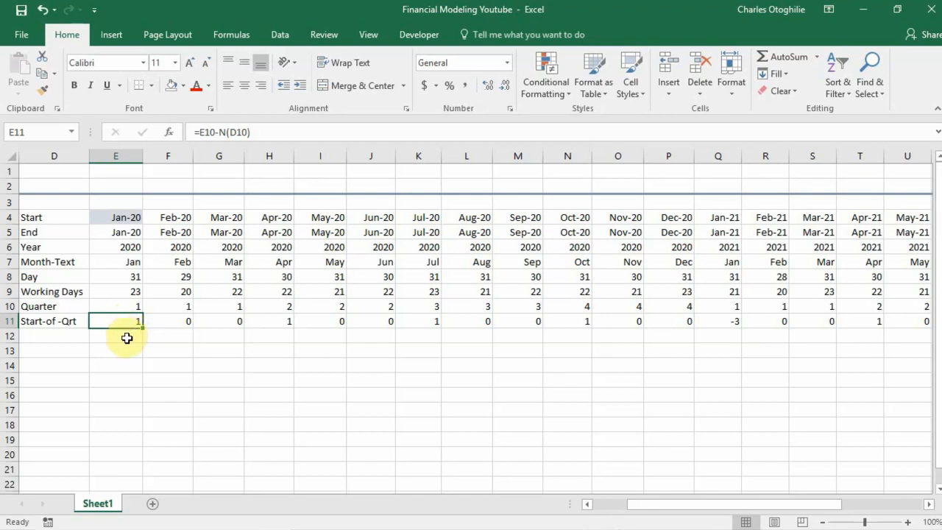
{"action": "left_click", "coordinate": [112, 348]}
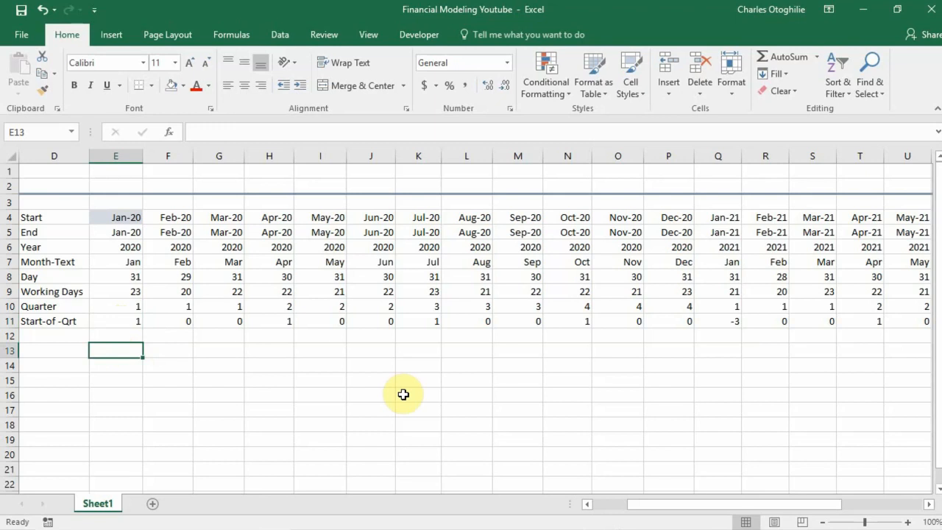
{"action": "type", "text": "=if("}
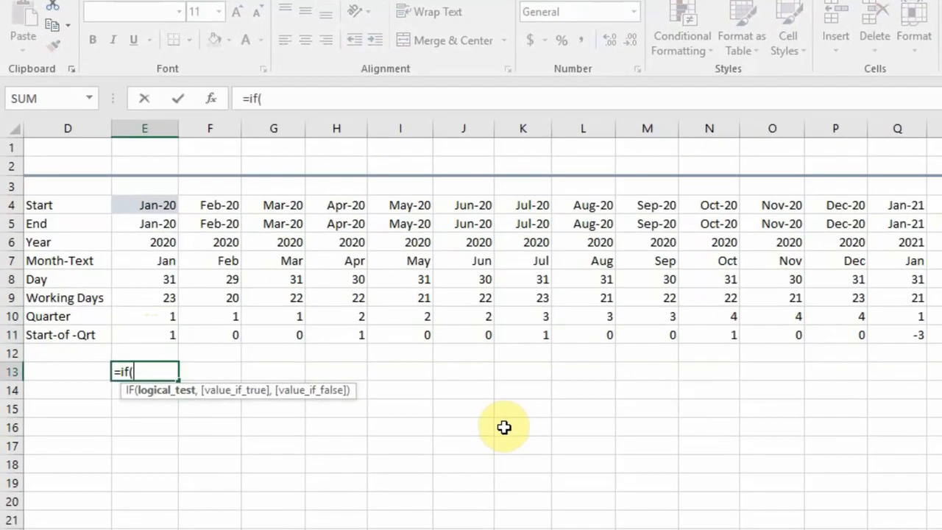
{"action": "key", "text": "BackSpace"}
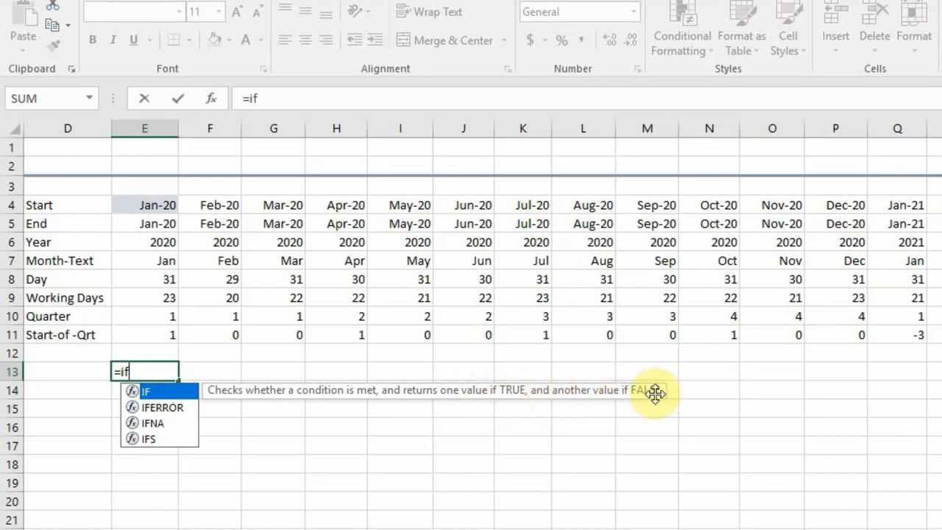
{"action": "type", "text": "("}
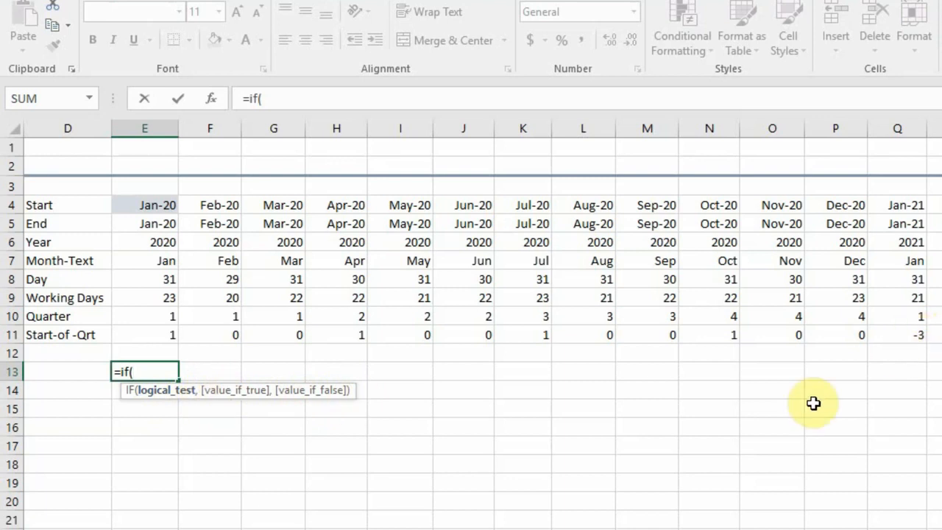
{"action": "key", "text": "Escape"}
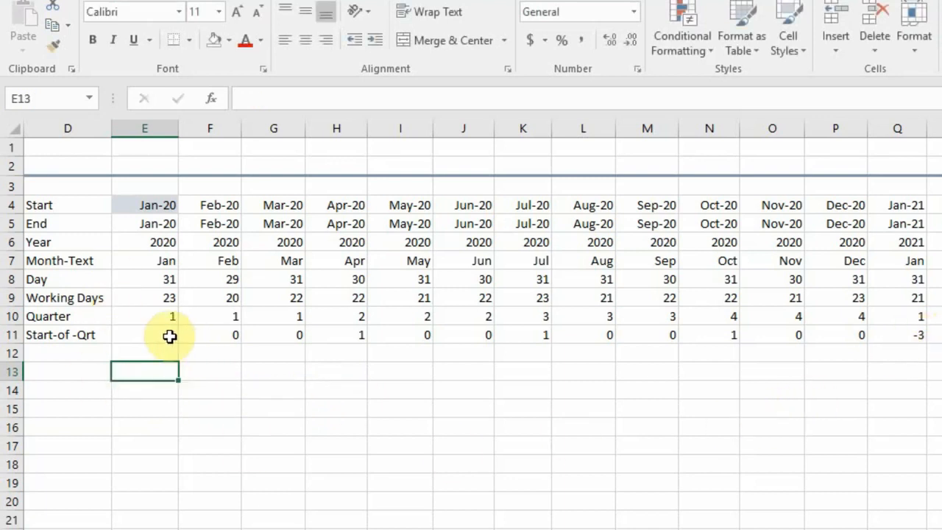
Enclose the E11 formula in an IF test that returns 1 or 0: =IF(E10-N(D10)<>0,1,0).
{"action": "left_click", "coordinate": [168, 336]}
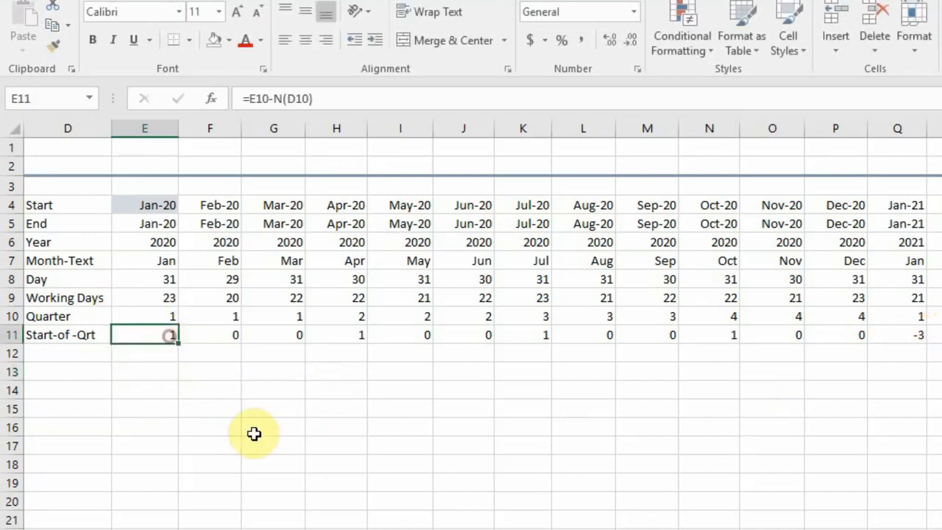
{"action": "left_click", "coordinate": [250, 99]}
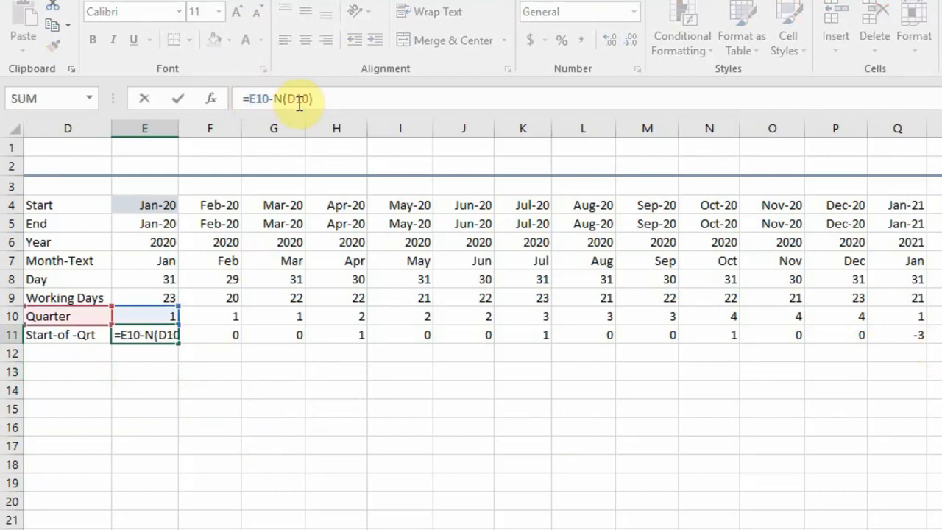
{"action": "type", "text": "if"}
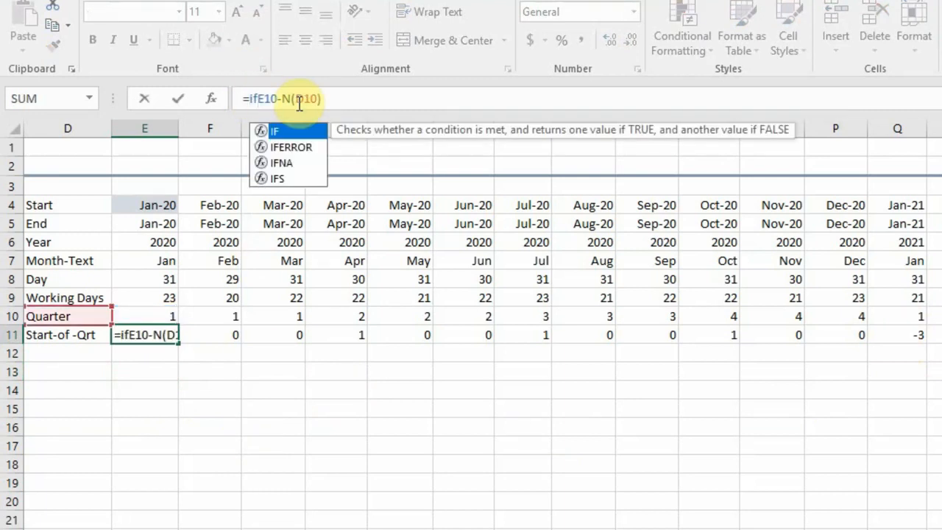
{"action": "type", "text": "("}
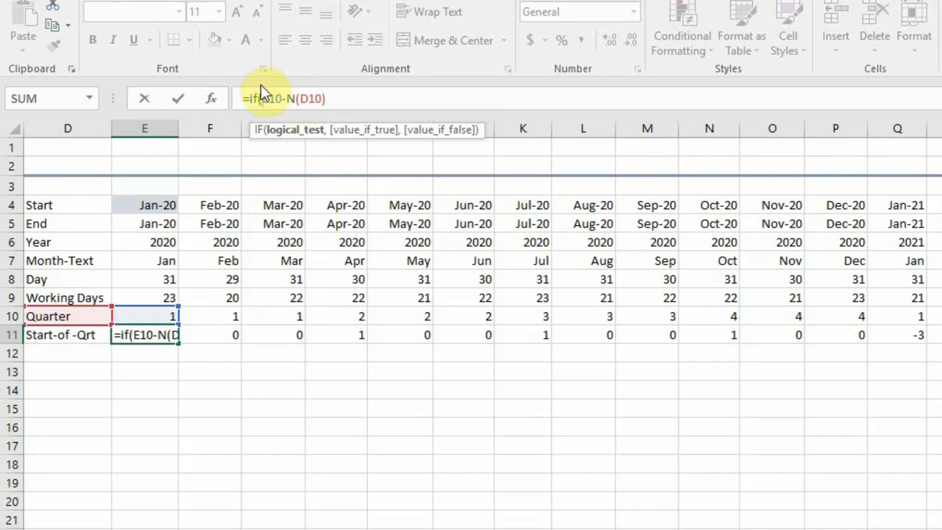
{"action": "left_click", "coordinate": [338, 97]}
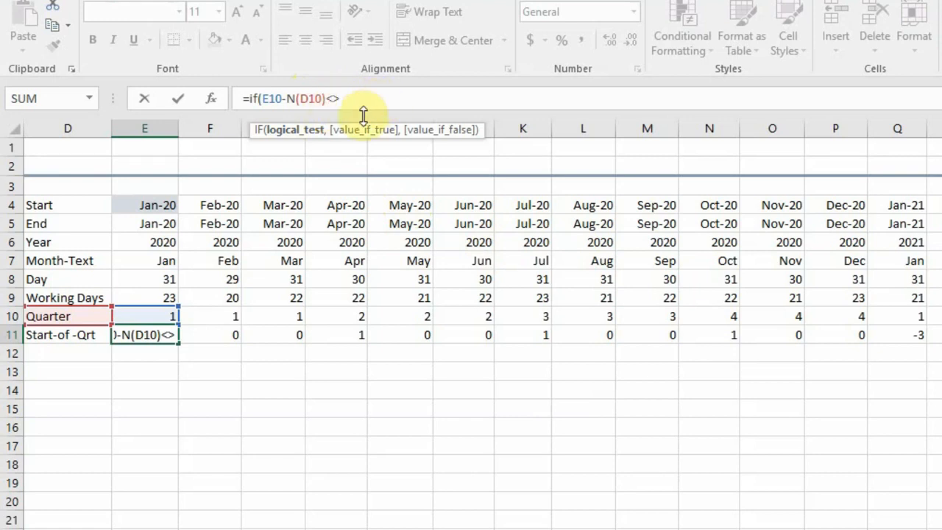
{"action": "type", "text": "0"}
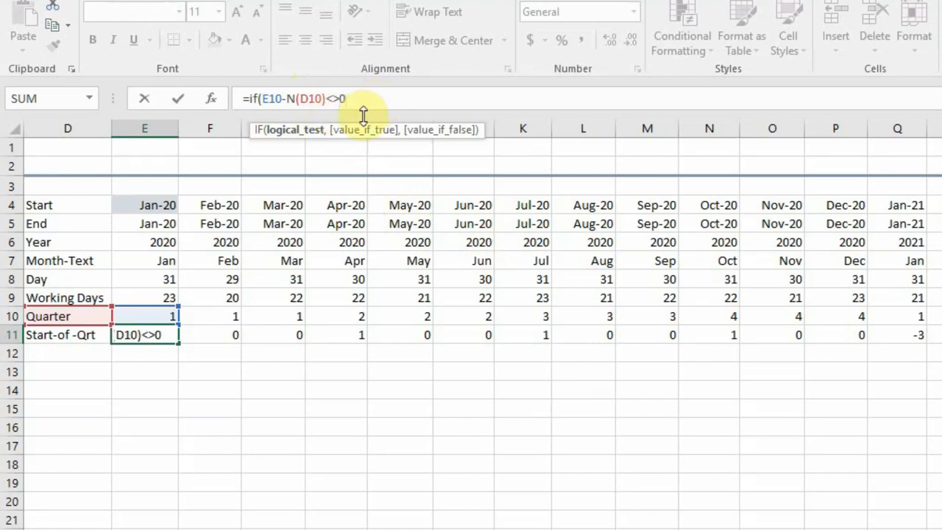
{"action": "type", "text": ","}
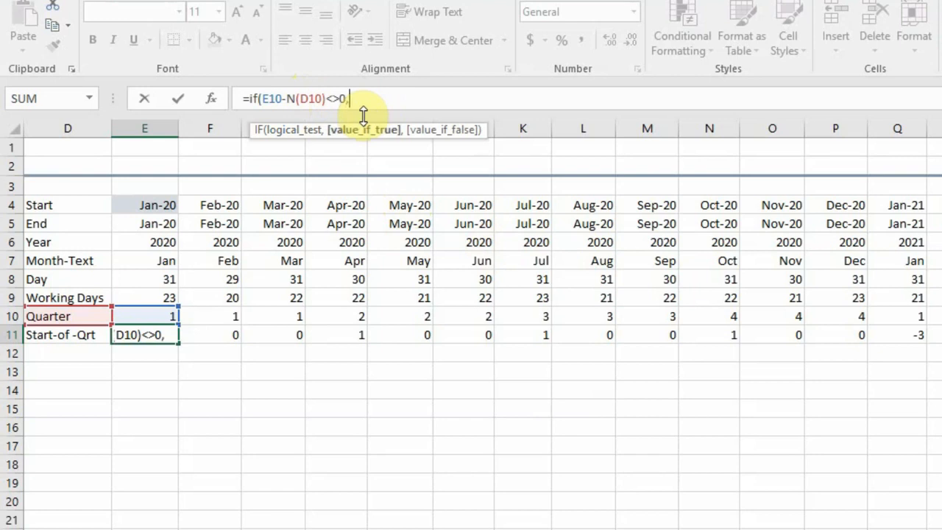
{"action": "type", "text": "1,"}
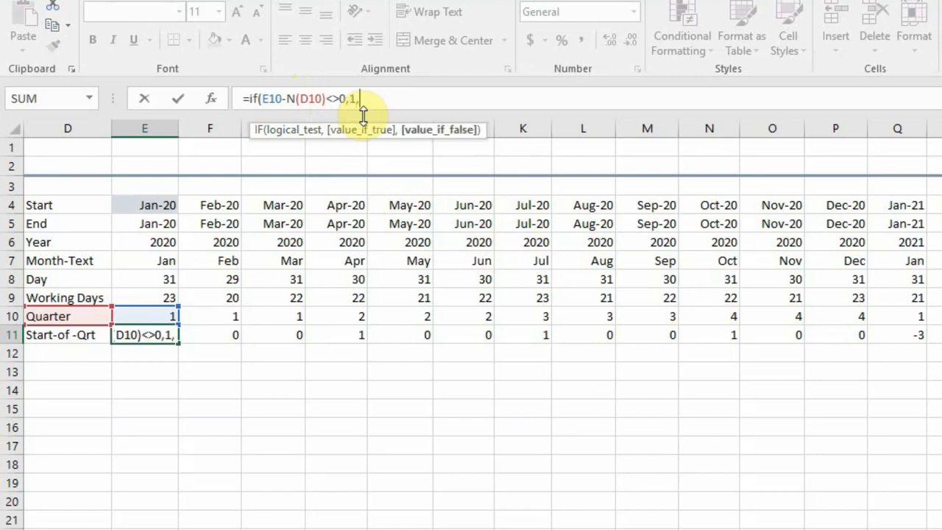
{"action": "type", "text": "0"}
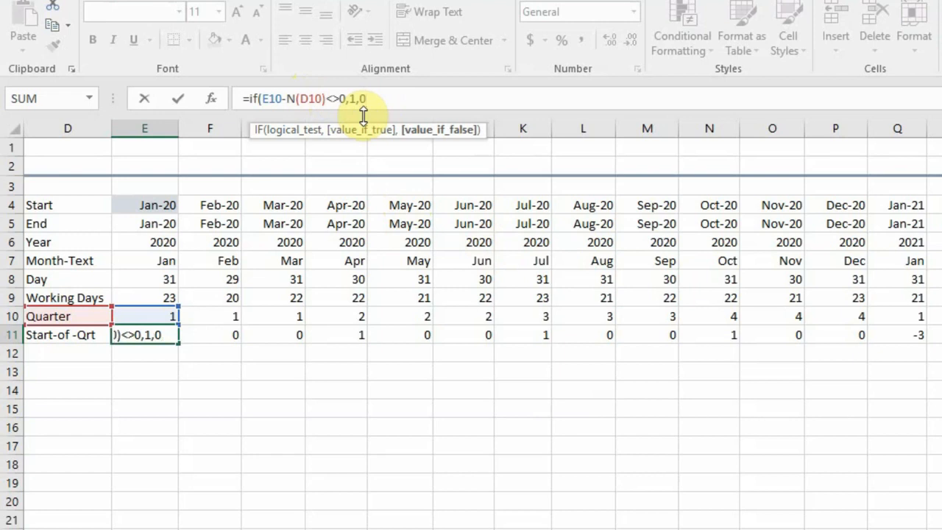
{"action": "type", "text": ")"}
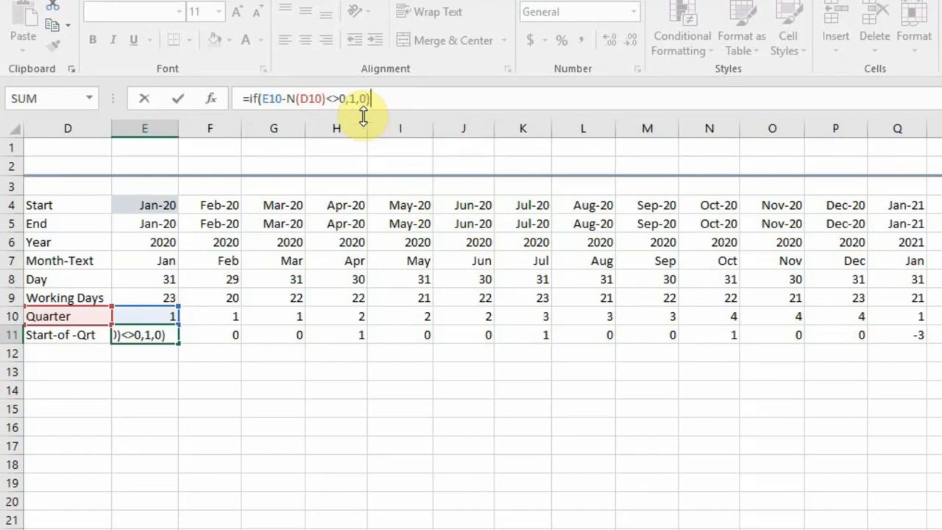
{"action": "key", "text": "Return"}
Fill the E11 IF formula across row 11 through column AB (Dec-21).
{"action": "key", "text": "Up"}
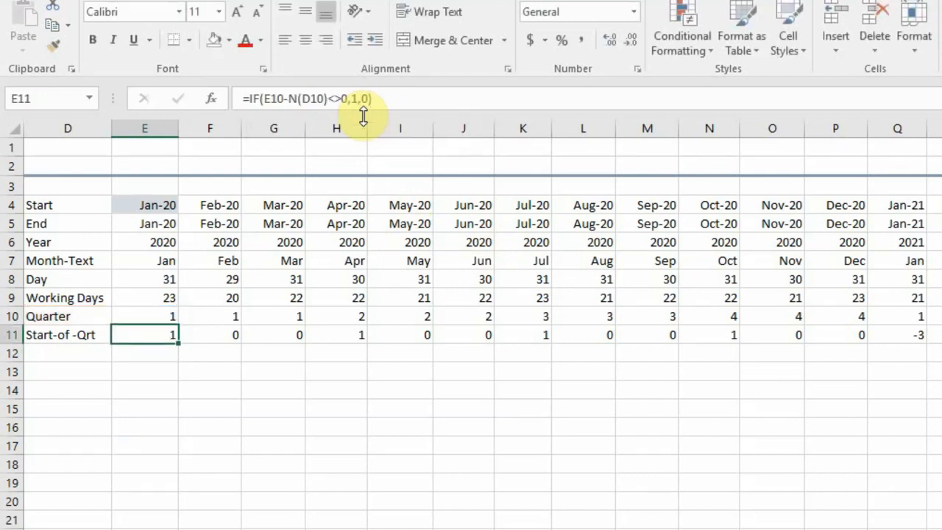
{"action": "key", "text": "ctrl+shift+Right"}
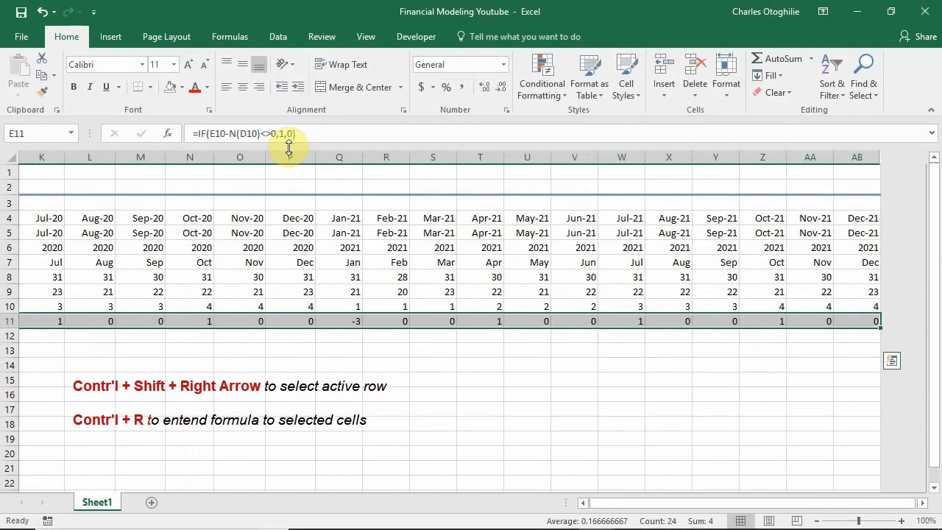
{"action": "key", "text": "ctrl+r"}
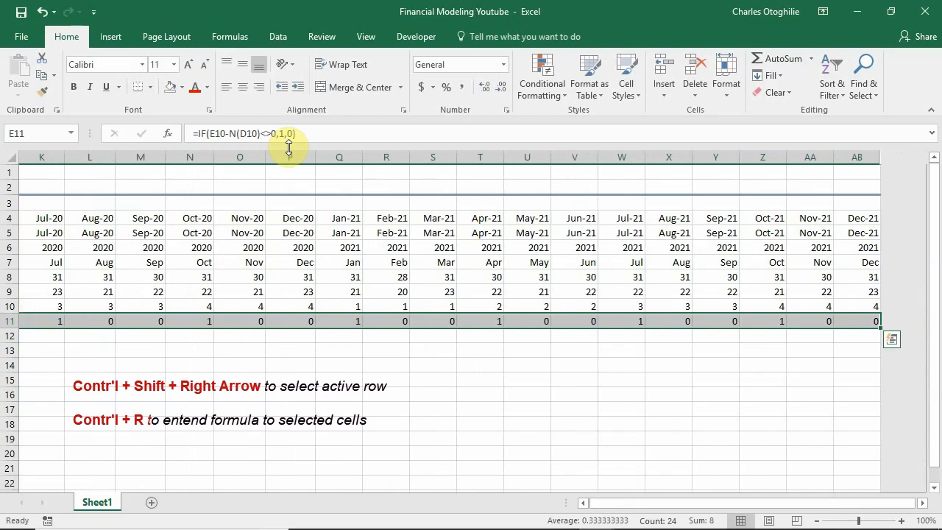
Examine the Start-of -Qrt flags and IF formulas along row 11 to December 2021 and back through 2020.
{"action": "key", "text": "Right"}
{"action": "key", "text": "Right"}
{"action": "key", "text": "Right"}
{"action": "key", "text": "Right"}
{"action": "key", "text": "Right"}
{"action": "key", "text": "Right"}
{"action": "key", "text": "Right"}
{"action": "key", "text": "Right"}
{"action": "key", "text": "Right"}
{"action": "key", "text": "Right"}
{"action": "key", "text": "Right"}
{"action": "key", "text": "Right"}
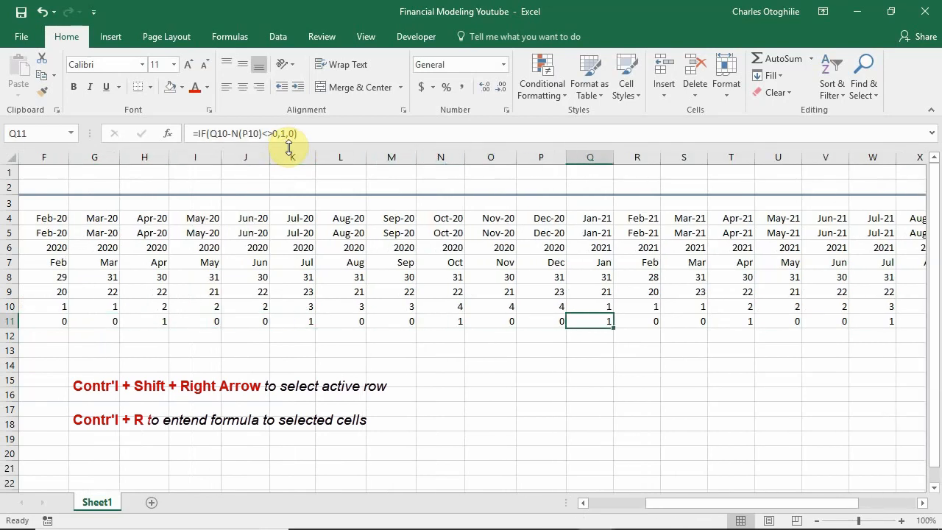
{"action": "key", "text": "Right"}
{"action": "key", "text": "Right"}
{"action": "key", "text": "Right"}
{"action": "key", "text": "Right"}
{"action": "key", "text": "Right"}
{"action": "key", "text": "Right"}
{"action": "key", "text": "Right"}
{"action": "key", "text": "Right"}
{"action": "key", "text": "Right"}
{"action": "key", "text": "Right"}
{"action": "key", "text": "Right"}
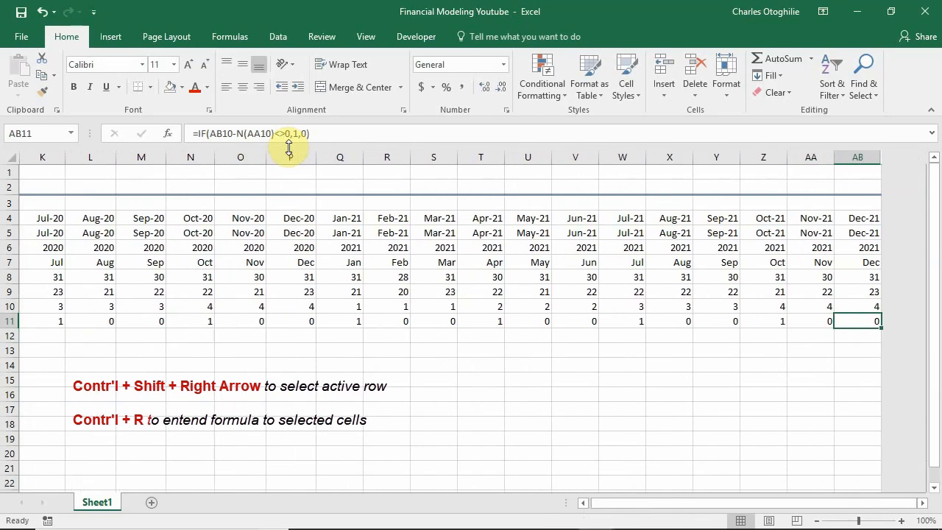
{"action": "key", "text": "Left"}
{"action": "key", "text": "Left"}
{"action": "key", "text": "Left"}
{"action": "key", "text": "Left"}
{"action": "key", "text": "Left"}
{"action": "key", "text": "Left"}
{"action": "key", "text": "Left"}
{"action": "key", "text": "Left"}
{"action": "key", "text": "Left"}
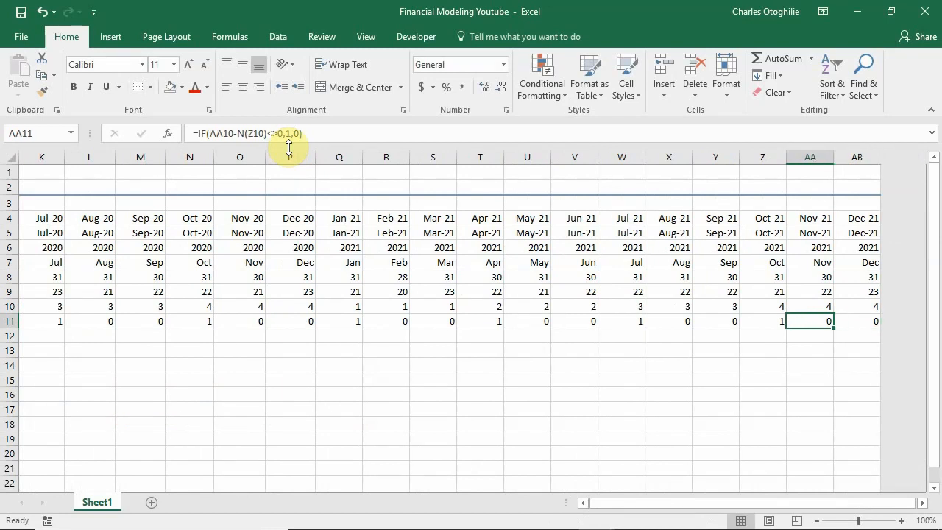
{"action": "key", "text": "Left"}
{"action": "key", "text": "Left"}
{"action": "key", "text": "Left"}
{"action": "key", "text": "Left"}
{"action": "key", "text": "Left"}
{"action": "key", "text": "Left"}
{"action": "key", "text": "Left"}
{"action": "key", "text": "Left"}
{"action": "key", "text": "Left"}
{"action": "key", "text": "Left"}
{"action": "key", "text": "Left"}
{"action": "key", "text": "Left"}
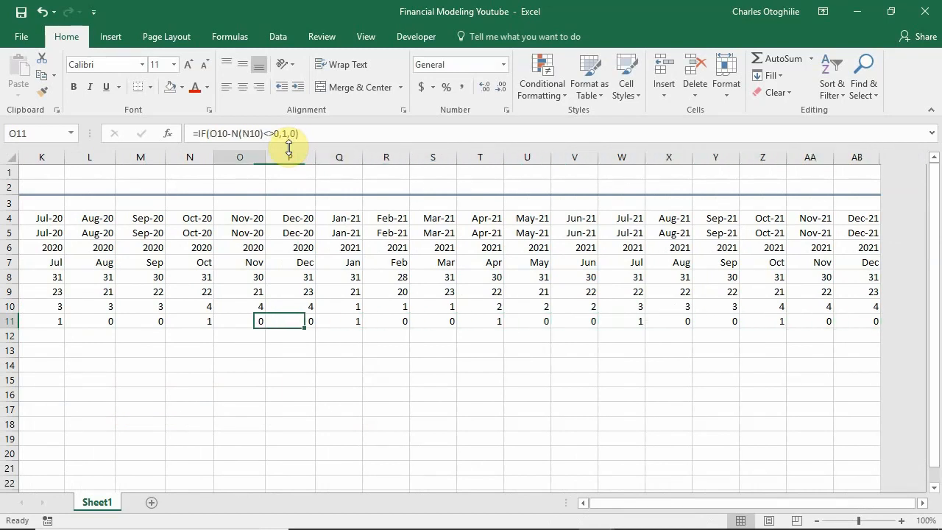
Label cell D12, below the Start-of -Qrt label, as End-of-Qrt.
{"action": "key", "text": "Left"}
{"action": "key", "text": "Left"}
{"action": "key", "text": "Left"}
{"action": "key", "text": "Left"}
{"action": "key", "text": "Left"}
{"action": "key", "text": "Left"}
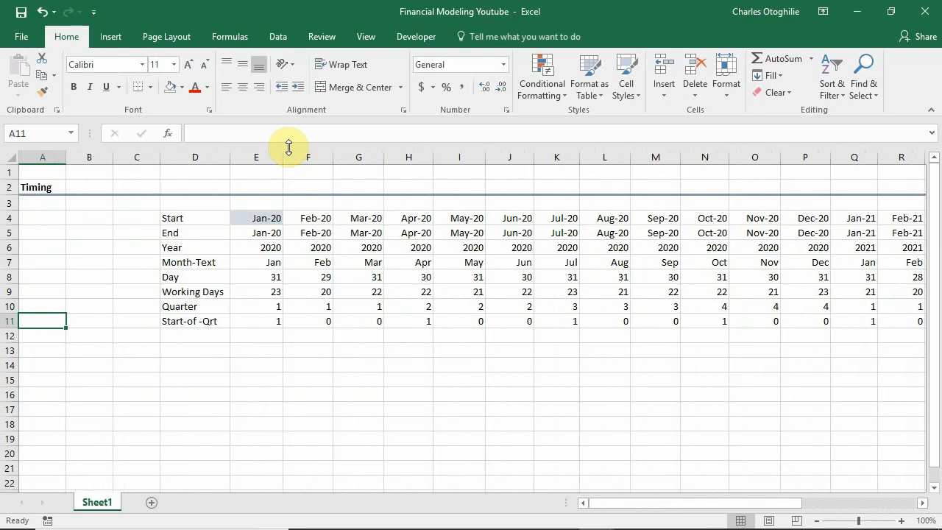
{"action": "key", "text": "Down"}
{"action": "key", "text": "Right"}
{"action": "key", "text": "Right"}
{"action": "key", "text": "Right"}
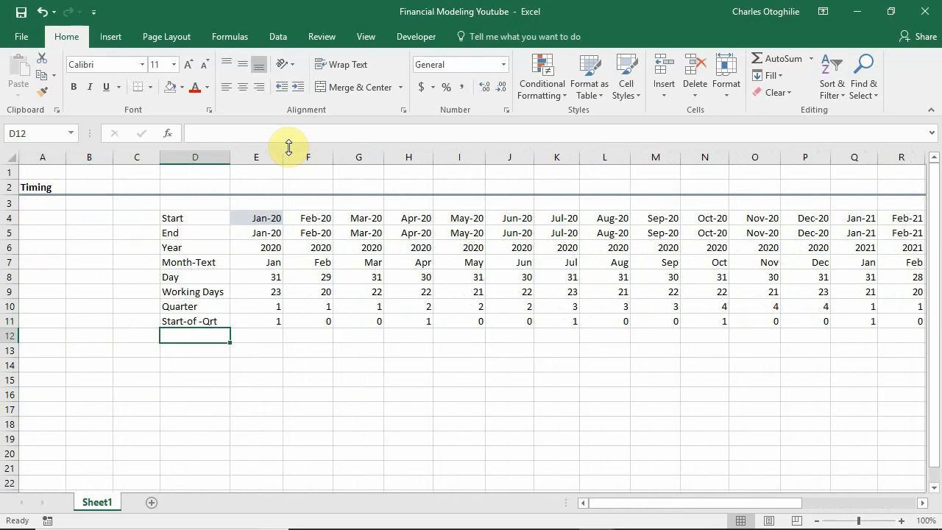
{"action": "type", "text": "End"}
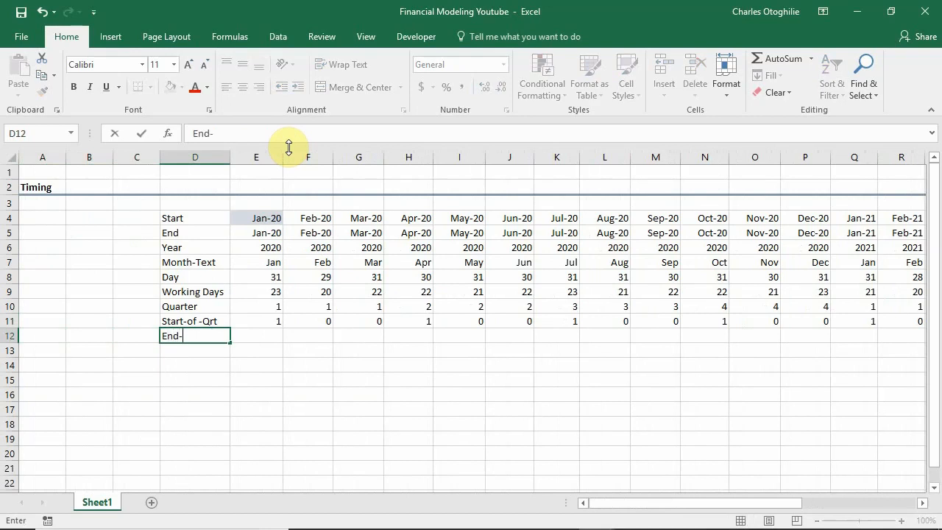
{"action": "type", "text": "-of-Qrt"}
{"action": "key", "text": "Return"}
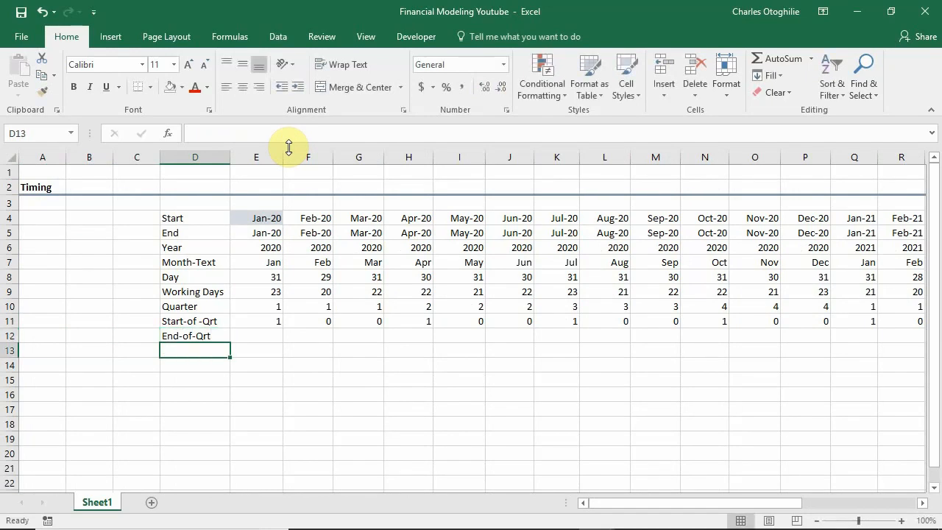
Enter =MONTH(E5) in E12 to extract the month number from the January 2020 end date.
{"action": "left_click", "coordinate": [273, 341]}
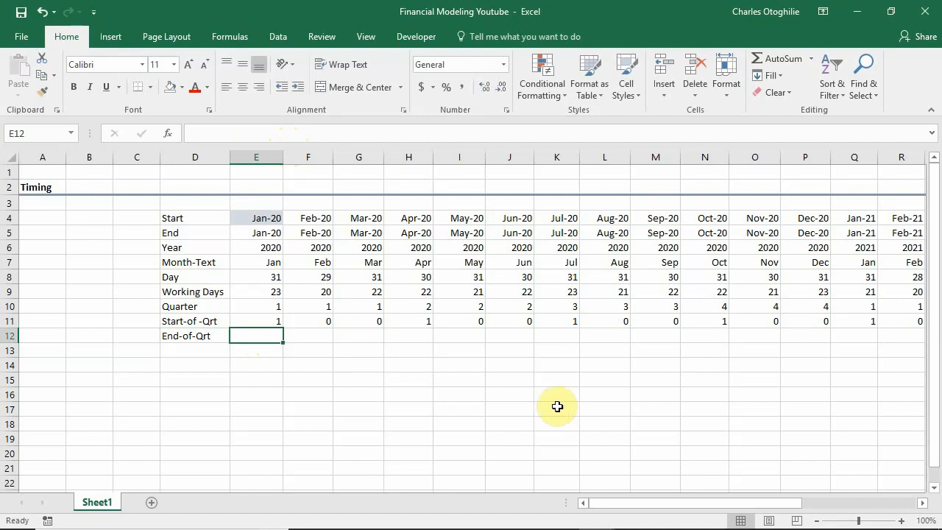
{"action": "left_click", "coordinate": [261, 307]}
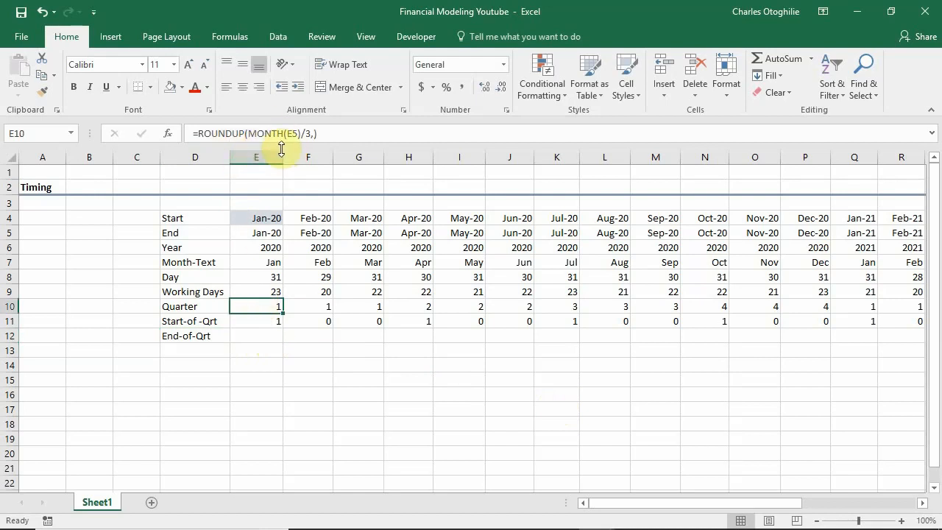
{"action": "left_click", "coordinate": [263, 336]}
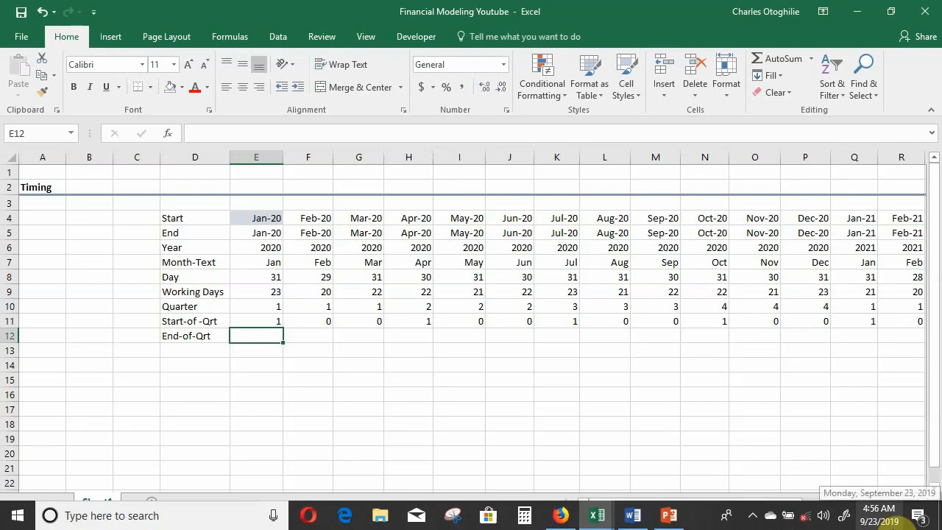
{"action": "type", "text": "="}
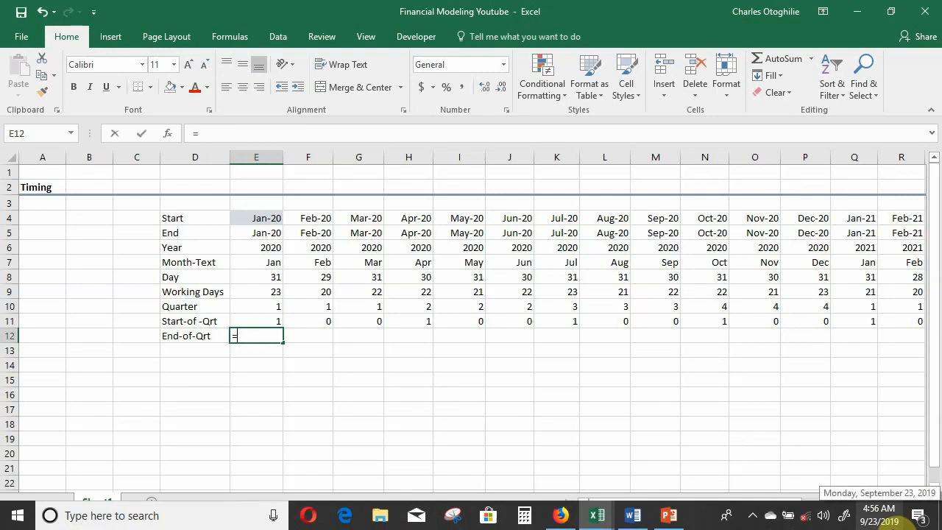
{"action": "type", "text": "month("}
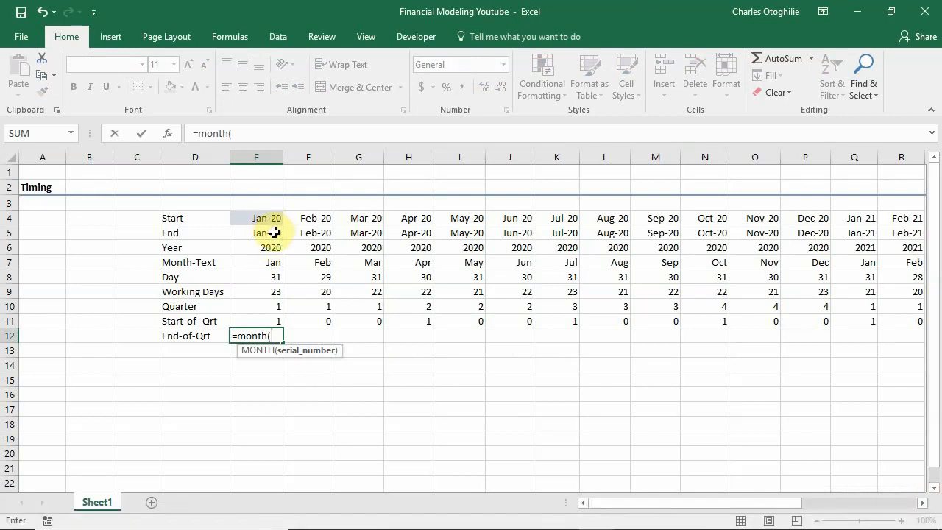
{"action": "left_click", "coordinate": [273, 233]}
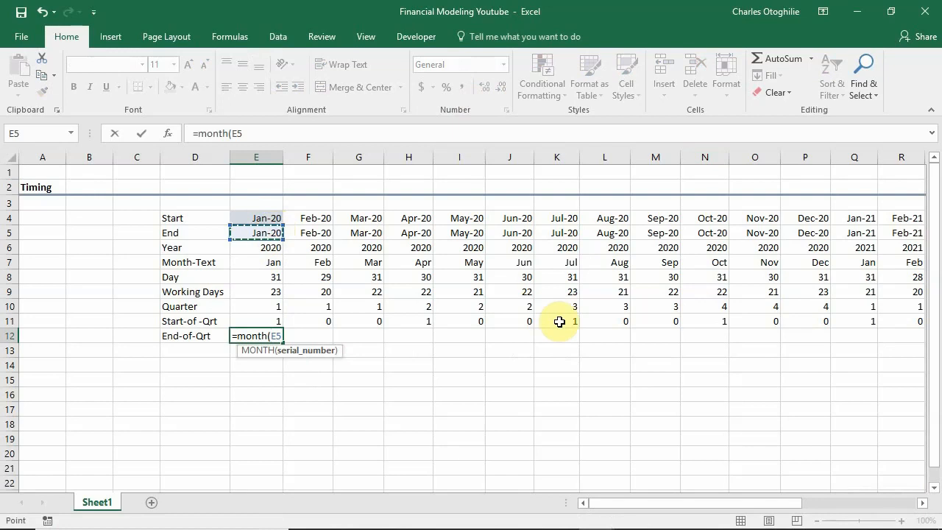
{"action": "key", "text": "Return"}
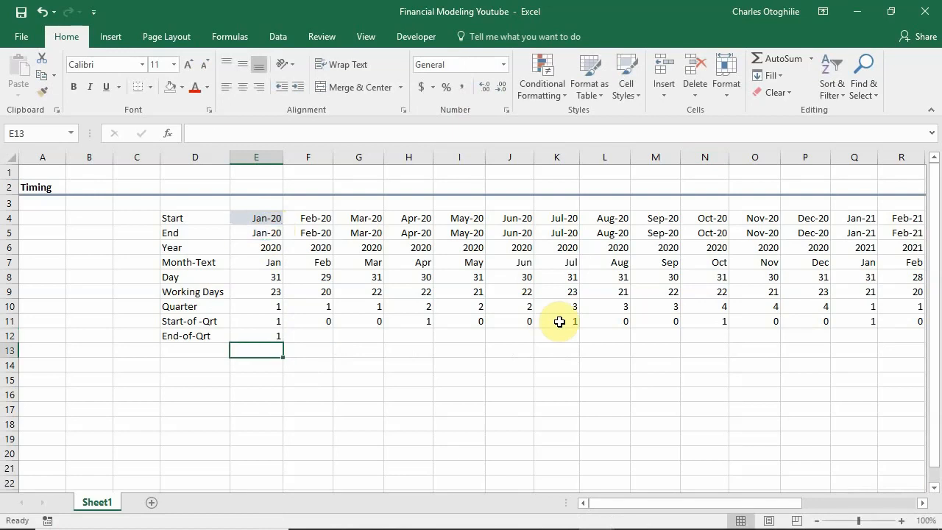
Fill the E12 MONTH formula across row 12 through H12 (Apr-20).
{"action": "key", "text": "Up"}
{"action": "key", "text": "shift+Right"}
{"action": "key", "text": "shift+Right"}
{"action": "key", "text": "shift+Right"}
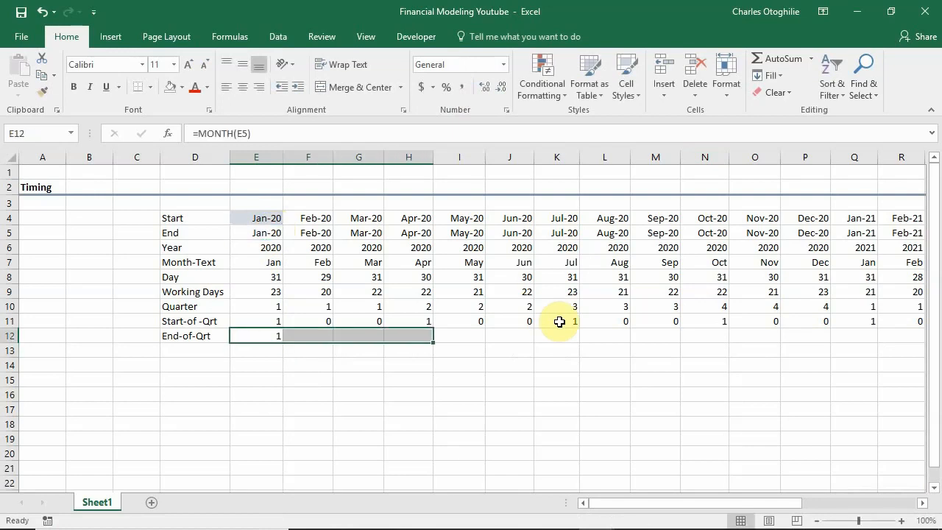
{"action": "key", "text": "ctrl+r"}
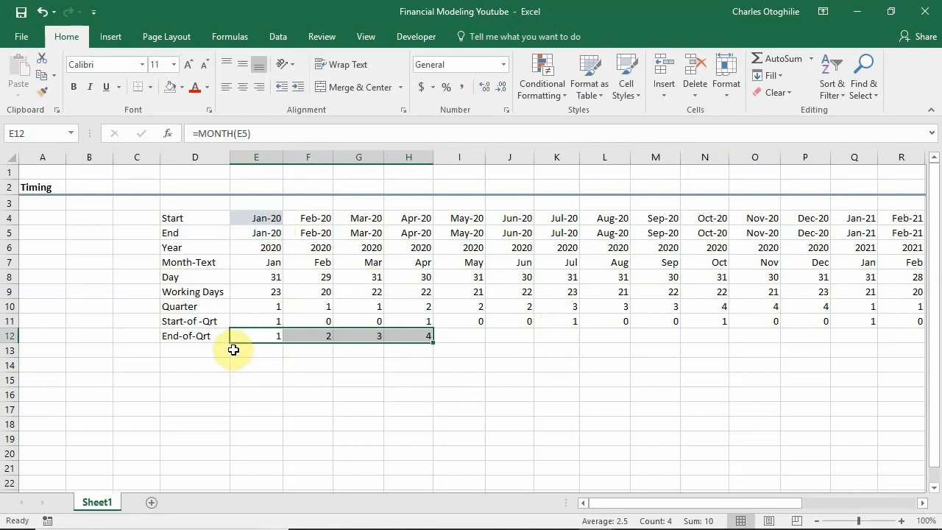
{"action": "left_click", "coordinate": [269, 337]}
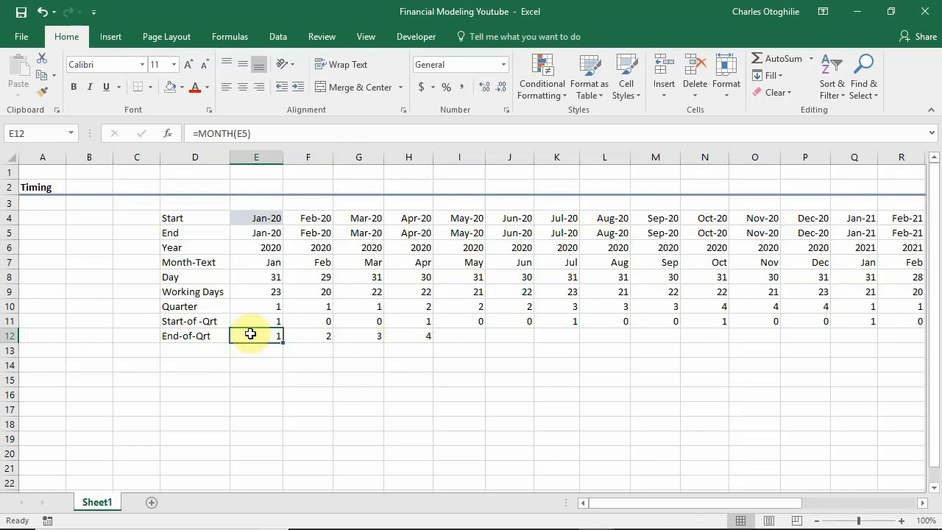
{"action": "left_click", "coordinate": [269, 135]}
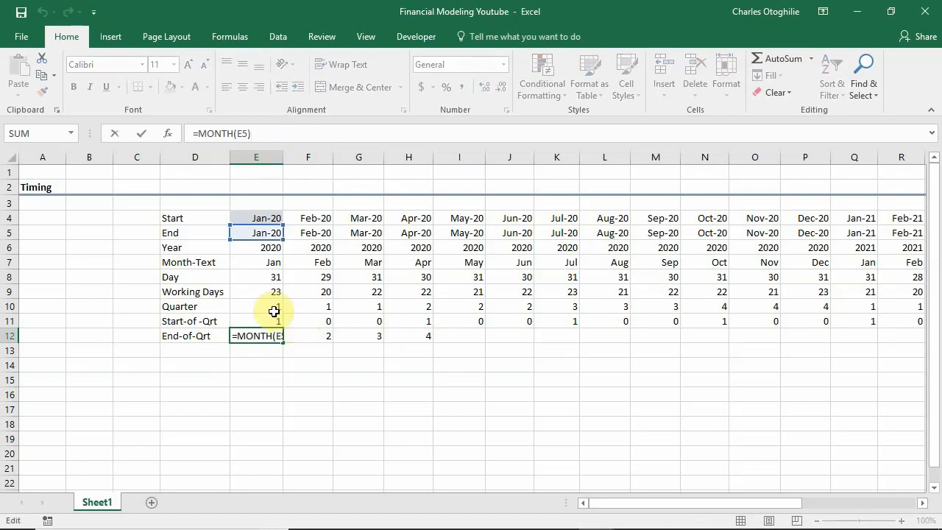
{"action": "key", "text": "Escape"}
{"action": "left_click", "coordinate": [274, 309]}
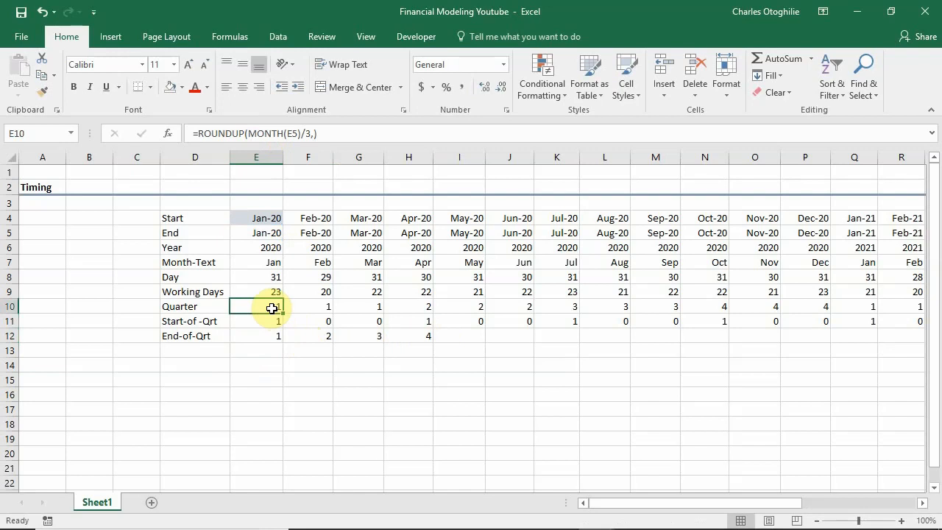
Divide the month number in E12 by 3: =MONTH(E5)/3.
{"action": "left_click", "coordinate": [266, 336]}
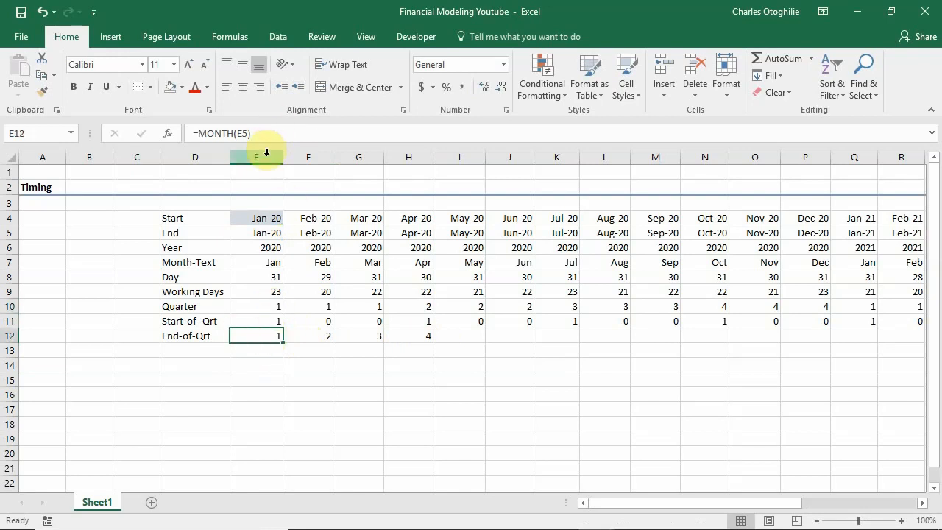
{"action": "left_click", "coordinate": [275, 136]}
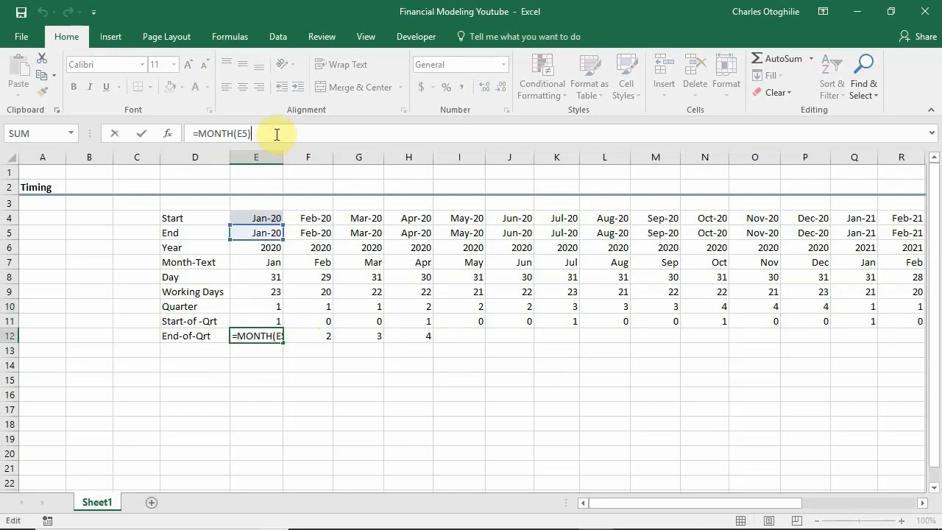
{"action": "type", "text": "/3"}
{"action": "key", "text": "Return"}
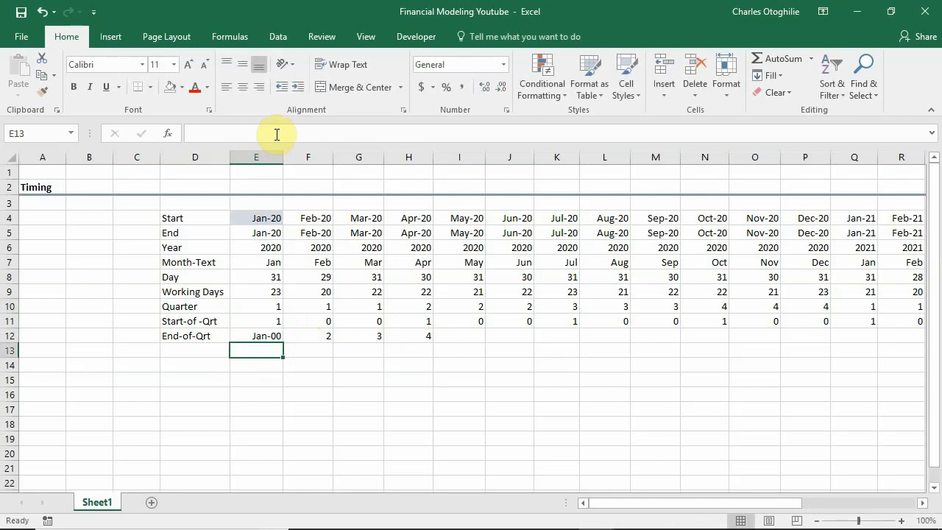
Format E12 as General and fill its formula across row 12 through column AB (Dec-21).
{"action": "key", "text": "Up"}
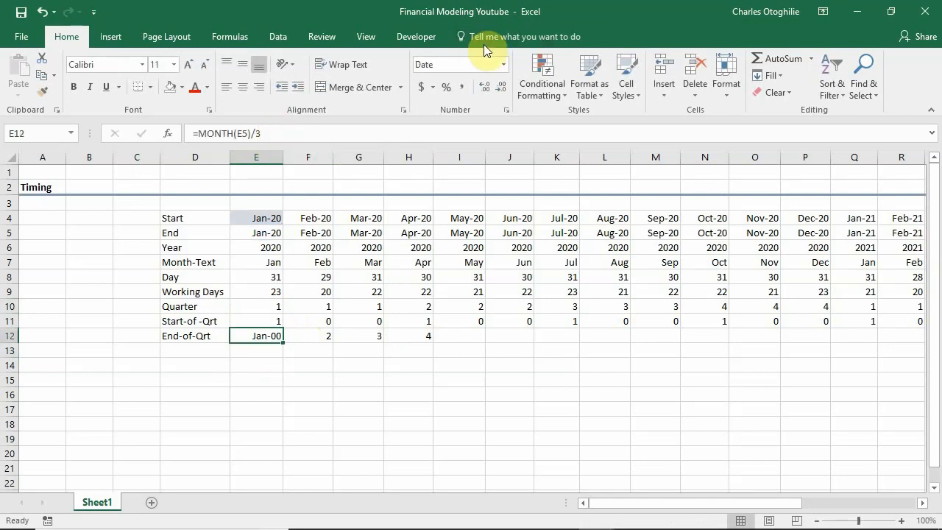
{"action": "left_click", "coordinate": [504, 66]}
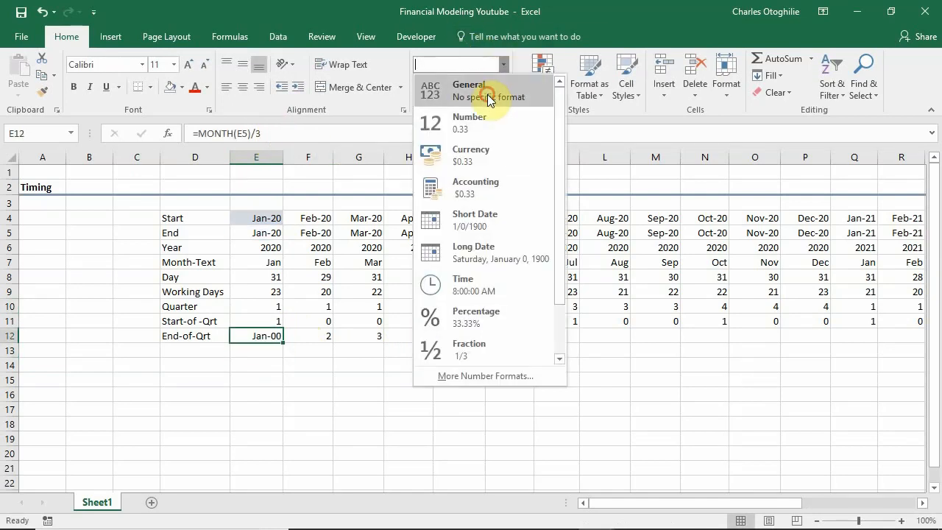
{"action": "left_click", "coordinate": [487, 93]}
{"action": "left_click_drag", "start_coordinate": [283, 343], "coordinate": [941, 352]}
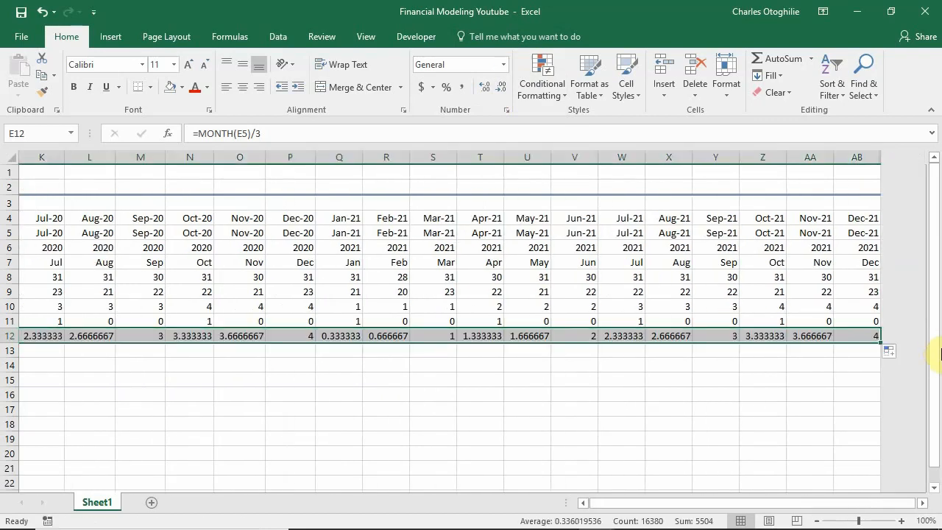
{"action": "left_click_drag", "start_coordinate": [804, 503], "coordinate": [593, 507]}
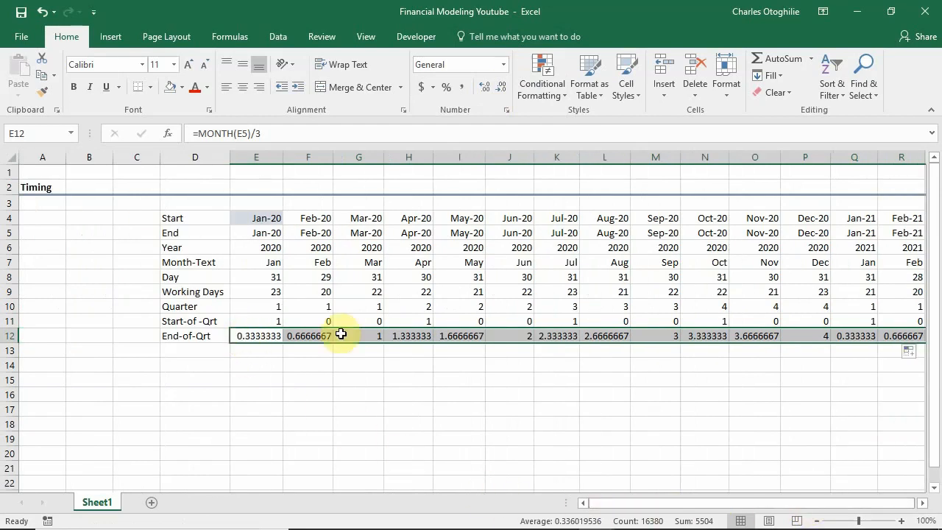
Examine the End-of-Qrt results in the quarter-end months of March, June, September and December 2020.
{"action": "left_click", "coordinate": [368, 336]}
{"action": "left_click", "coordinate": [508, 334]}
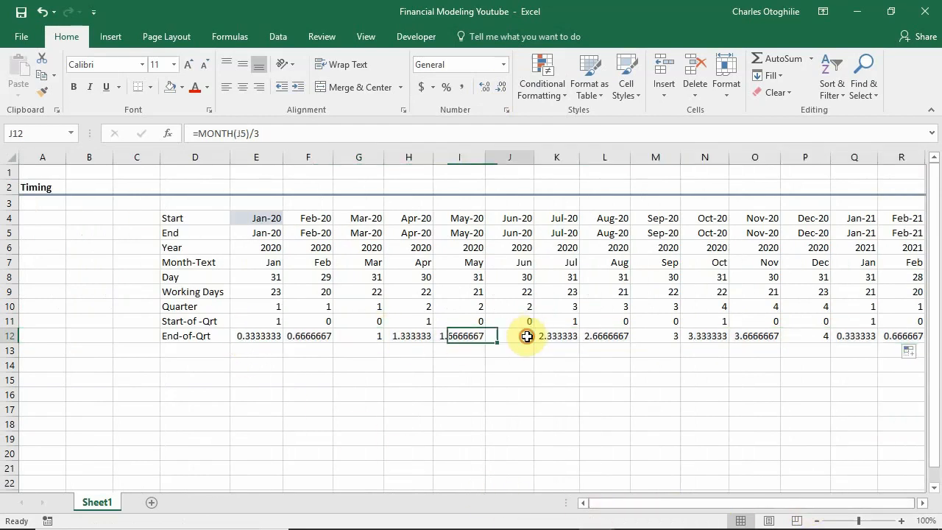
{"action": "left_click", "coordinate": [673, 337]}
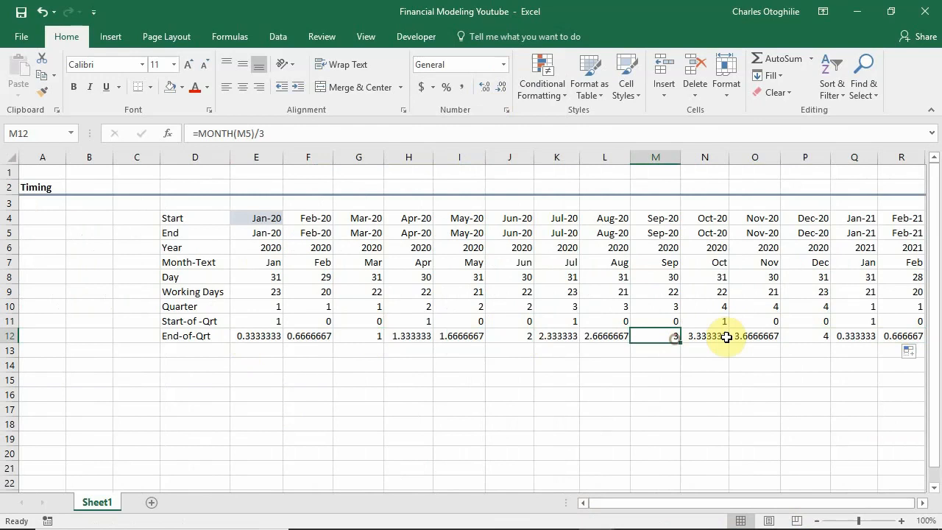
{"action": "left_click", "coordinate": [815, 336]}
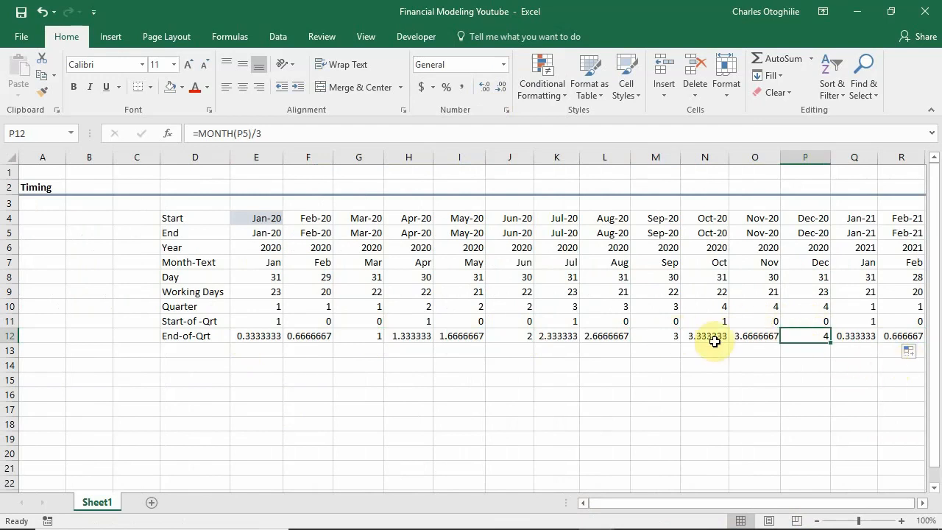
{"action": "left_click", "coordinate": [660, 336]}
{"action": "left_click", "coordinate": [515, 344]}
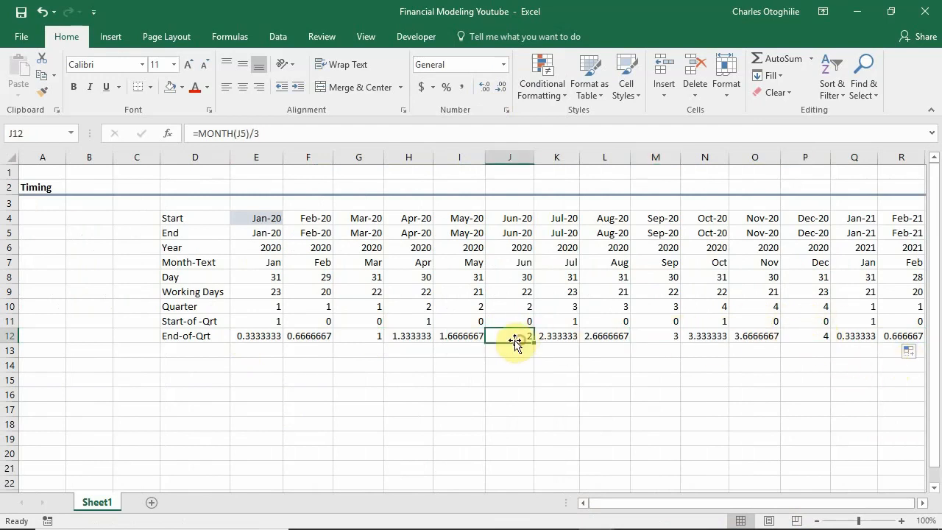
{"action": "left_click", "coordinate": [364, 333]}
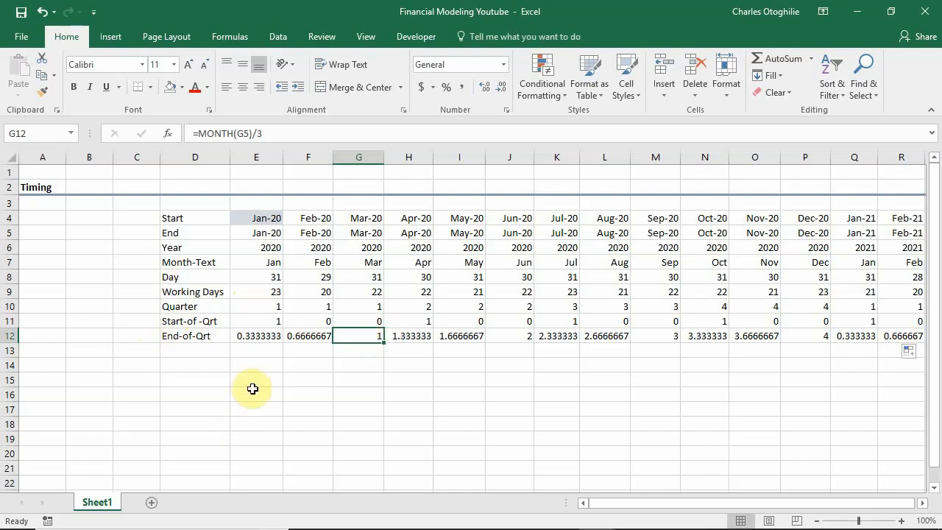
Compare the End-of-Qrt results of the non-quarter-end months with those of March and June 2020.
{"action": "left_click", "coordinate": [256, 338]}
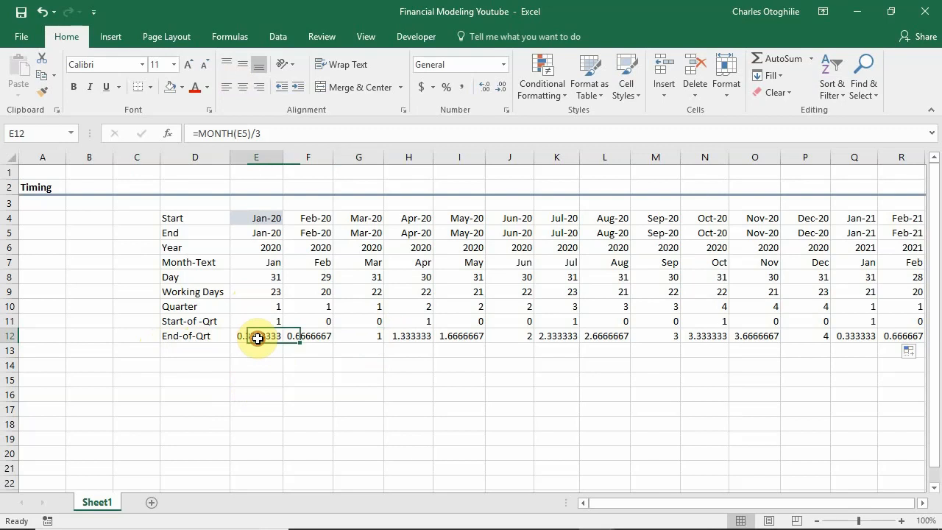
{"action": "left_click", "coordinate": [302, 337]}
{"action": "left_click", "coordinate": [261, 339]}
{"action": "left_click", "coordinate": [299, 336]}
{"action": "left_click", "coordinate": [253, 344]}
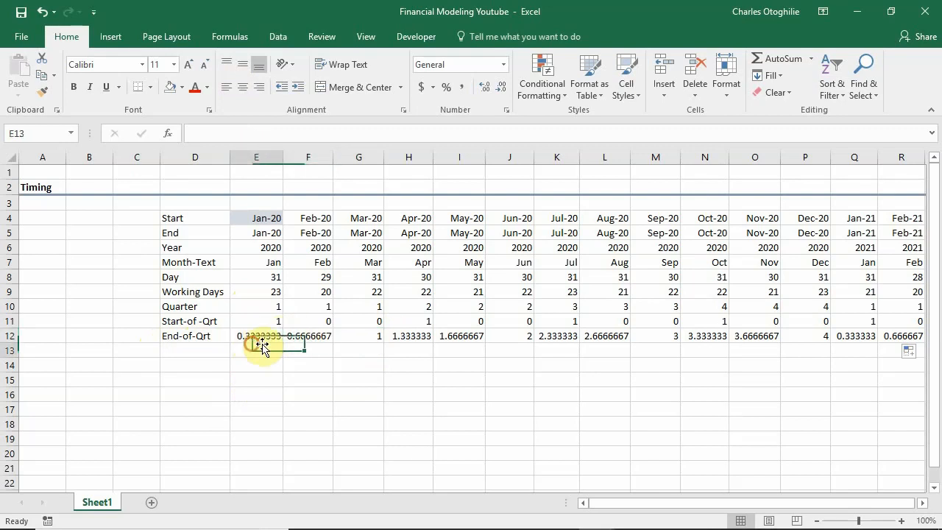
{"action": "left_click", "coordinate": [301, 337]}
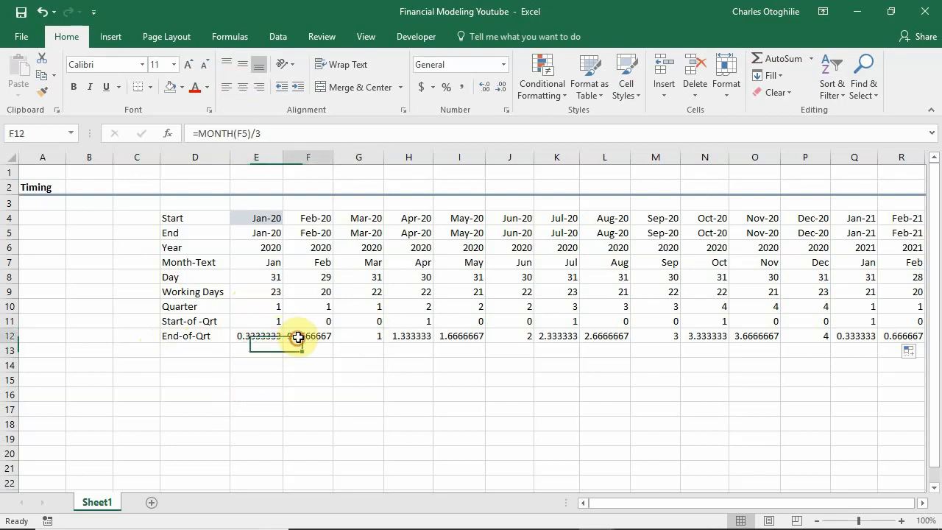
{"action": "left_click", "coordinate": [475, 336]}
{"action": "left_click", "coordinate": [558, 338]}
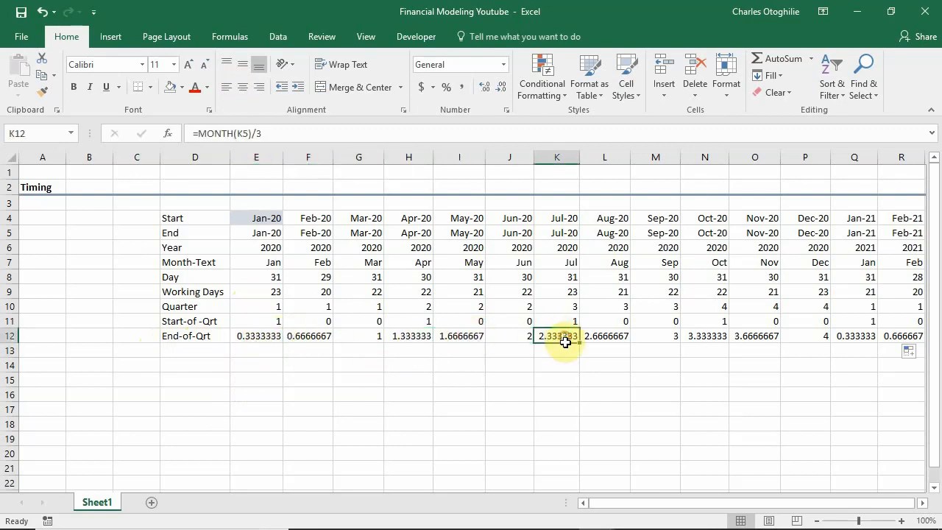
{"action": "left_click", "coordinate": [372, 340]}
{"action": "left_click", "coordinate": [537, 338]}
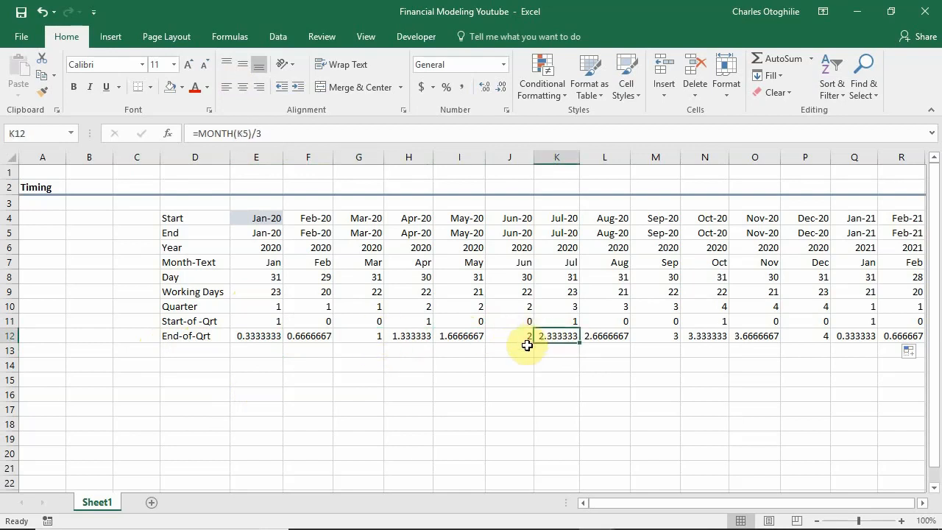
{"action": "left_click", "coordinate": [526, 341]}
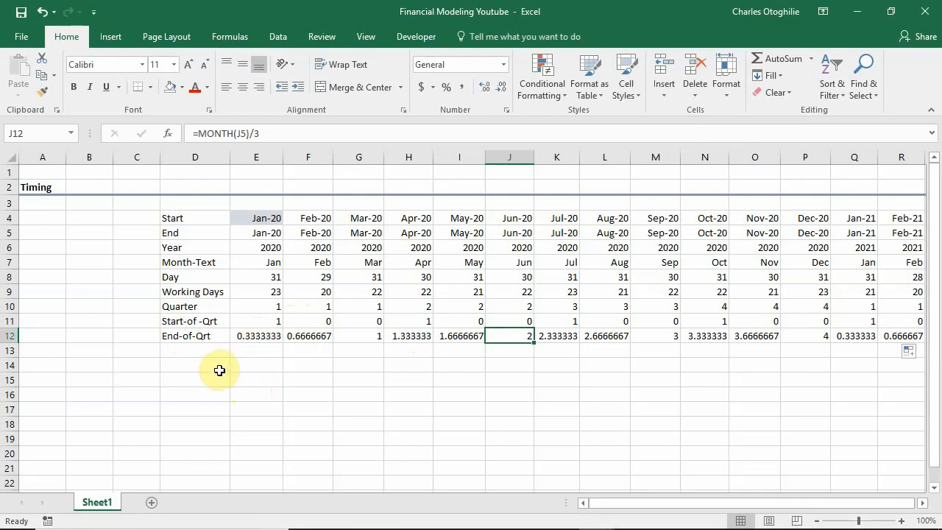
{"action": "left_click", "coordinate": [253, 367]}
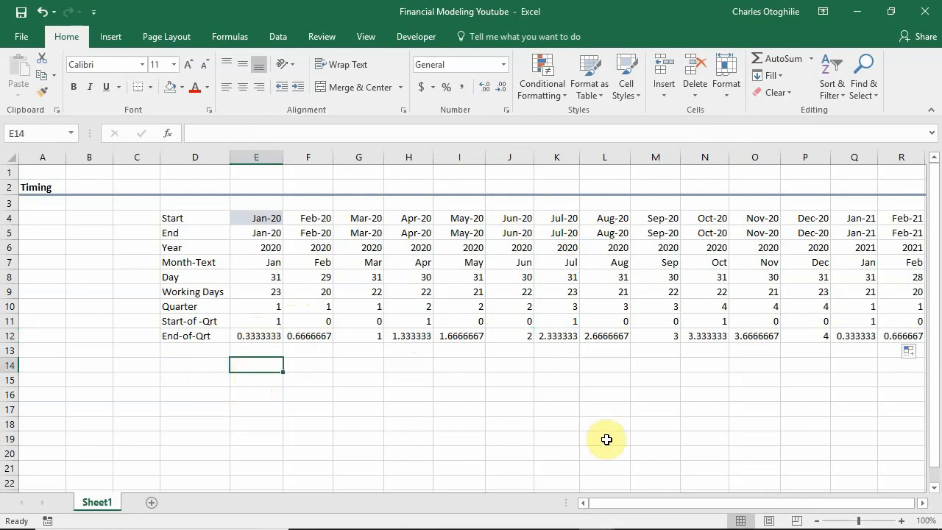
Enter a test formula in the empty cell E14 that finds the remainder of 8 divided by 2: =MOD(8,2).
{"action": "type", "text": "=mod"}
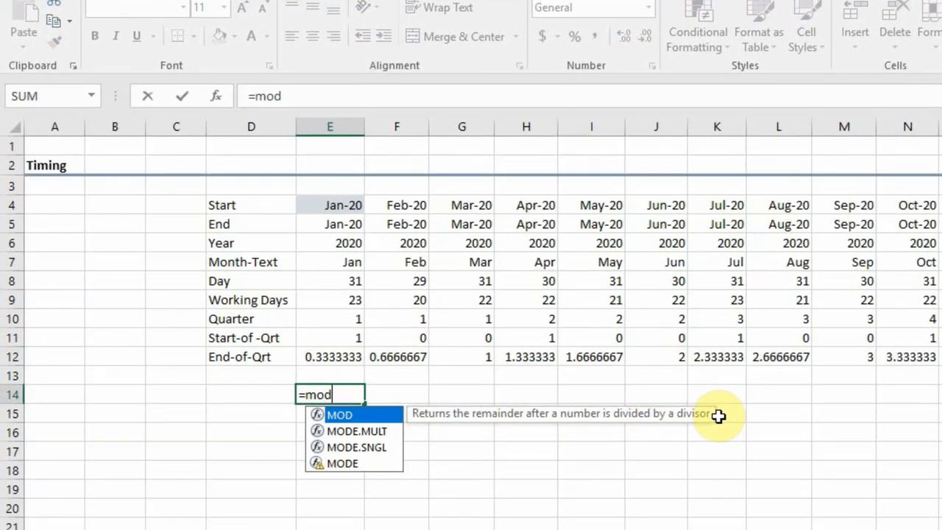
{"action": "type", "text": "(8"}
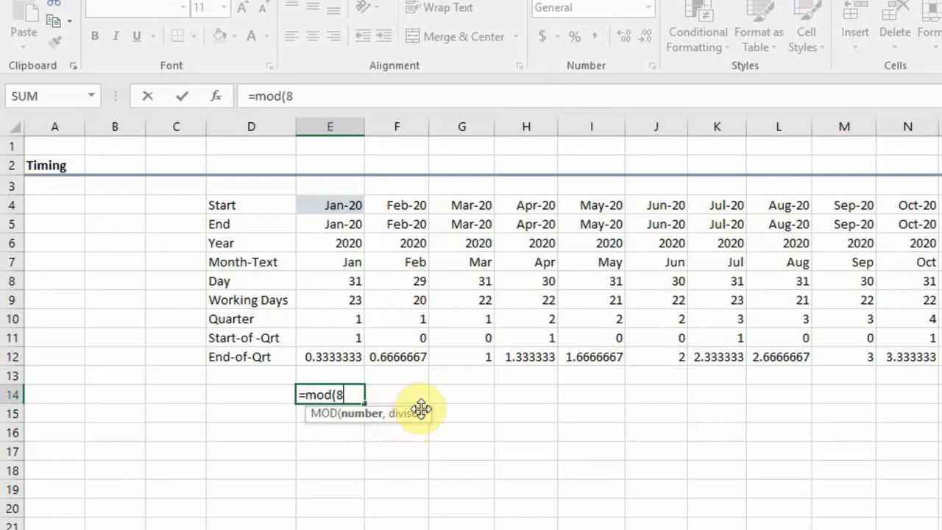
{"action": "type", "text": ","}
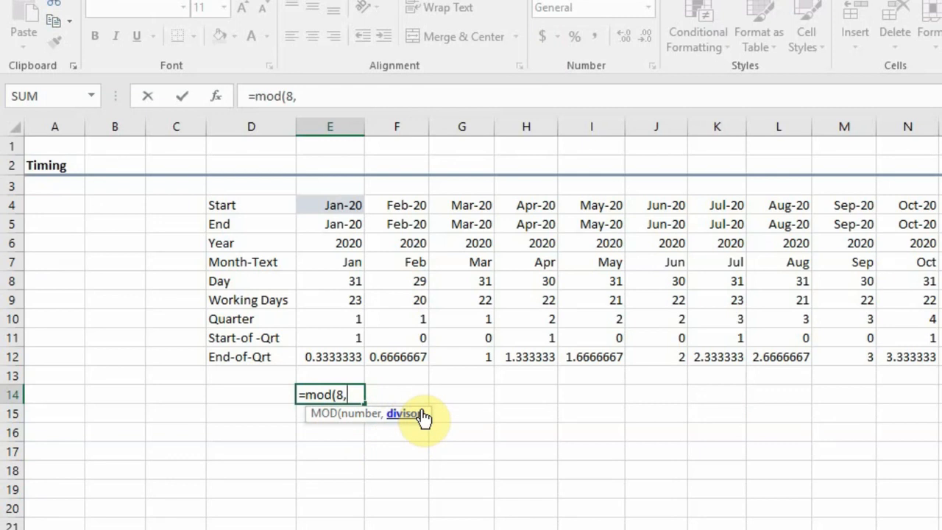
{"action": "type", "text": "2"}
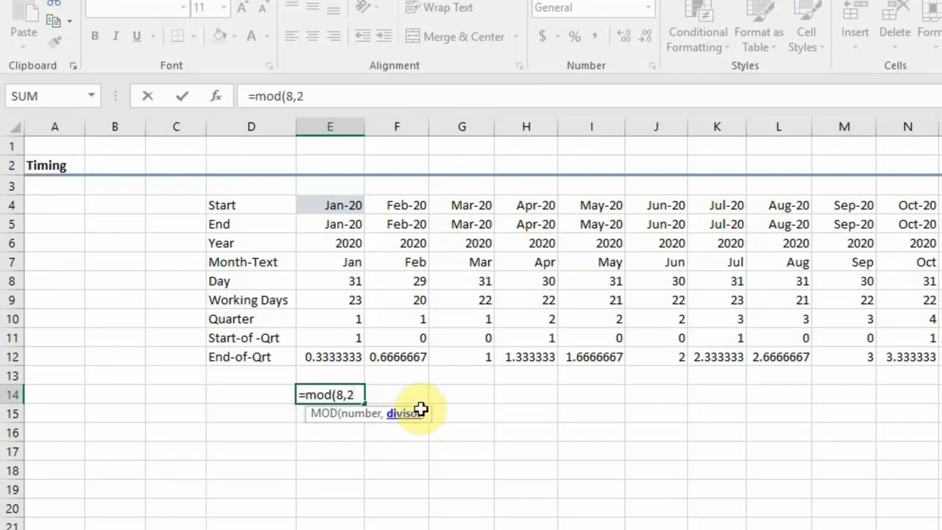
{"action": "key", "text": "Return"}
{"action": "left_click", "coordinate": [343, 393]}
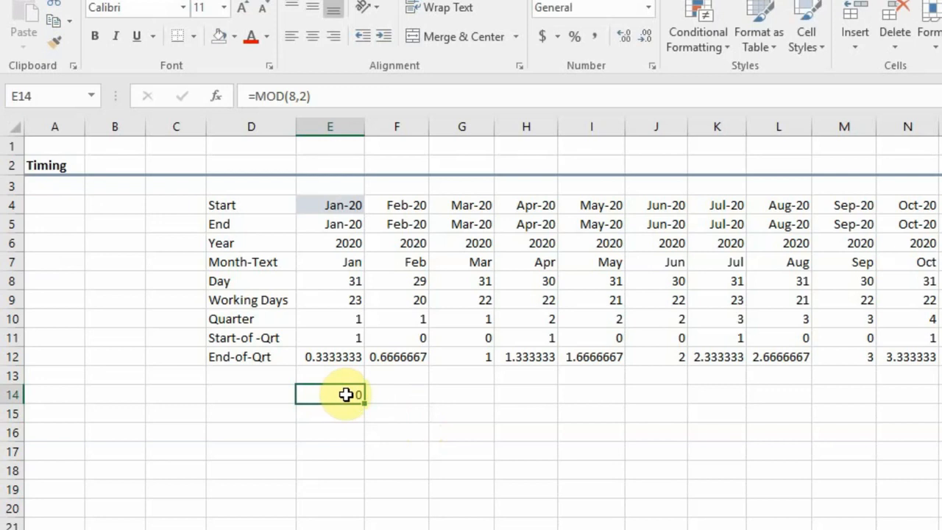
Change the number in E14's test formula to 9 so that it reads =MOD(9,2).
{"action": "left_click", "coordinate": [297, 96]}
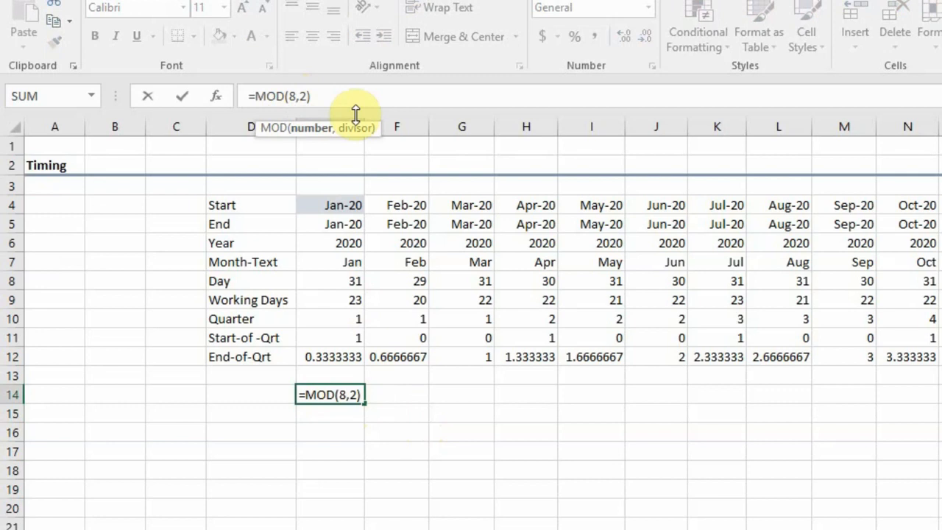
{"action": "key", "text": "BackSpace"}
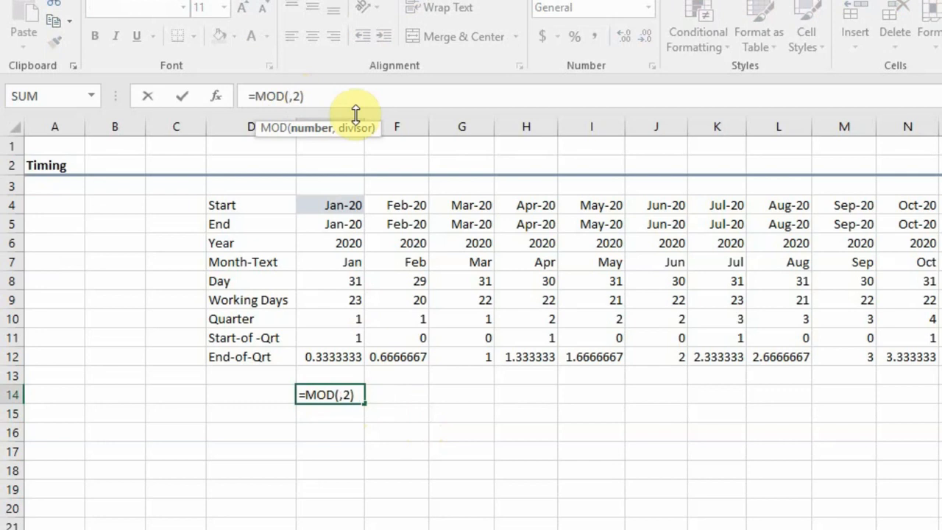
{"action": "type", "text": "9"}
{"action": "key", "text": "Return"}
{"action": "left_click", "coordinate": [350, 397]}
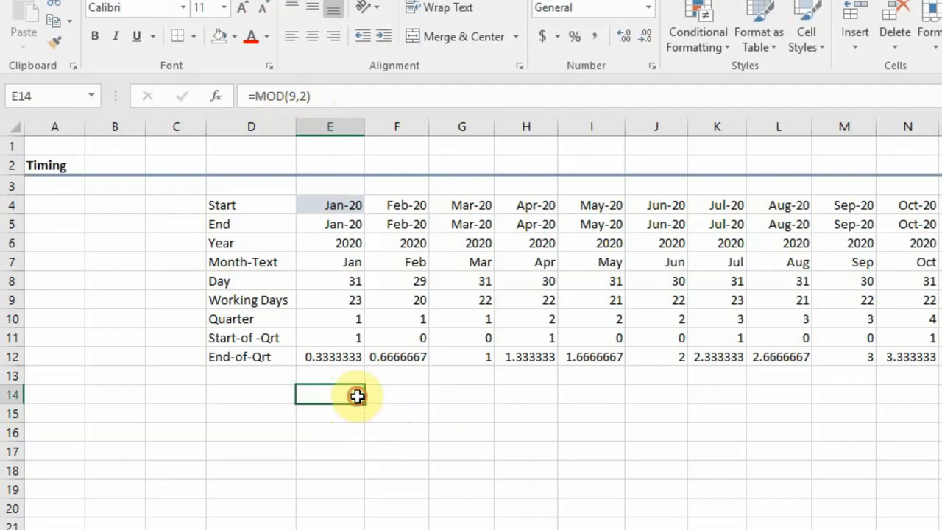
{"action": "left_click", "coordinate": [367, 424]}
{"action": "left_click", "coordinate": [351, 381]}
{"action": "left_click", "coordinate": [351, 397]}
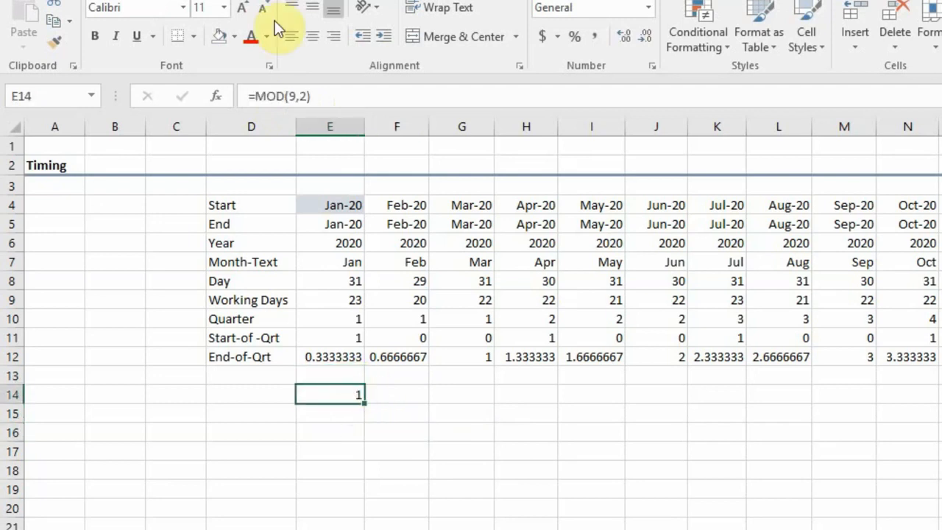
Try 1 as the number in E14's test formula, =MOD(1,2), and clear the cell.
{"action": "left_click", "coordinate": [297, 96]}
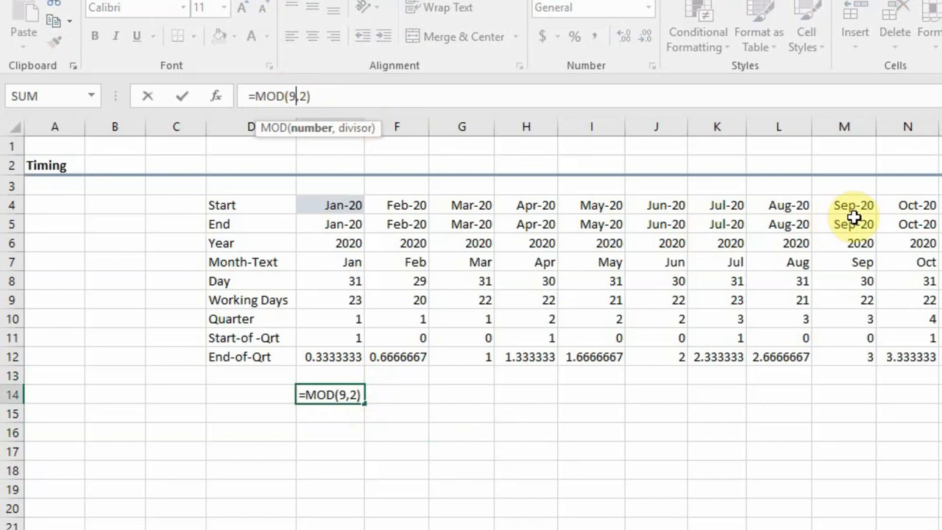
{"action": "key", "text": "BackSpace"}
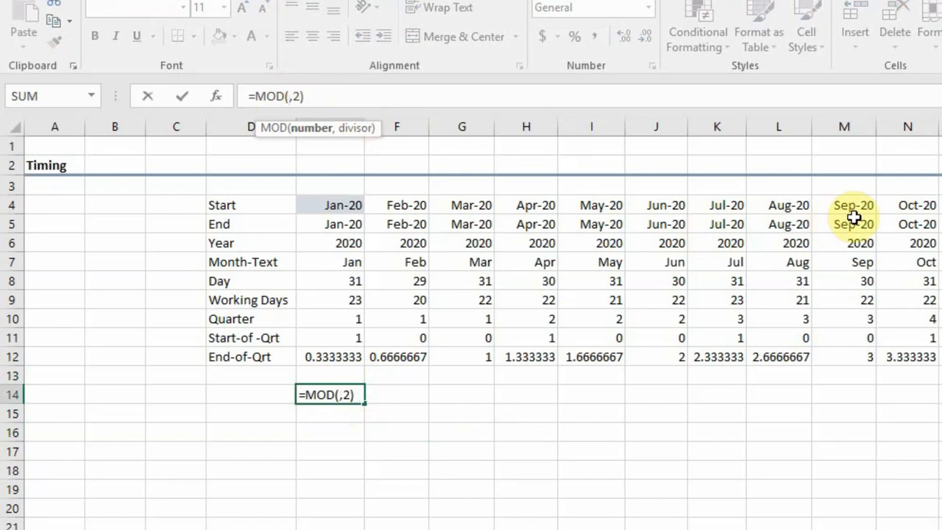
{"action": "type", "text": "1"}
{"action": "key", "text": "Return"}
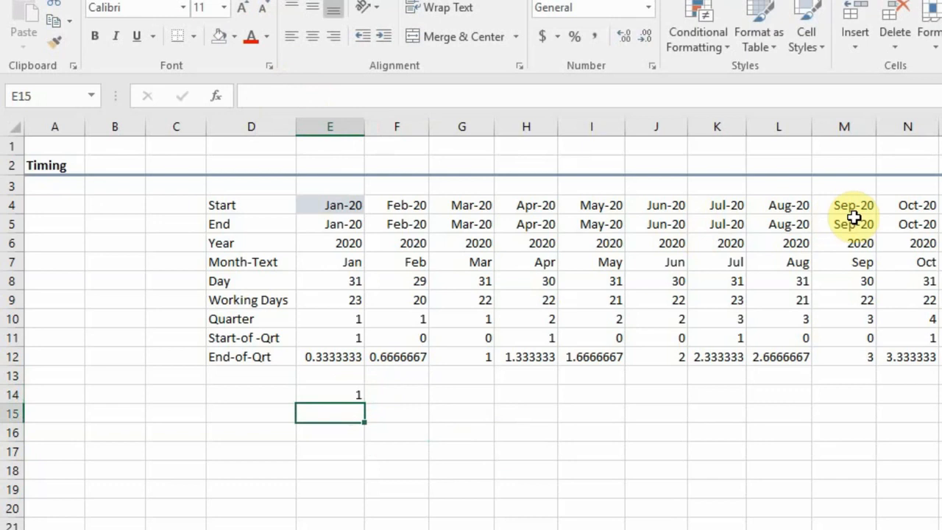
{"action": "left_click", "coordinate": [349, 393]}
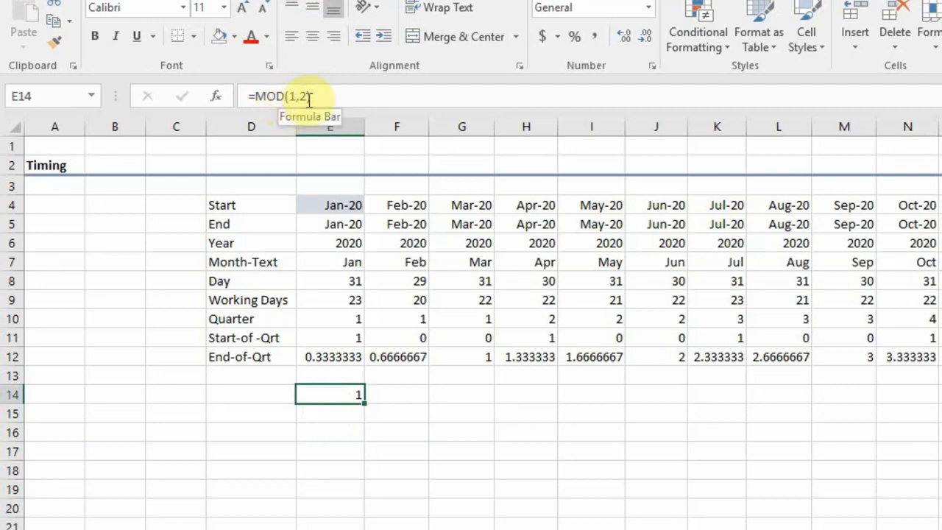
{"action": "left_click", "coordinate": [361, 425]}
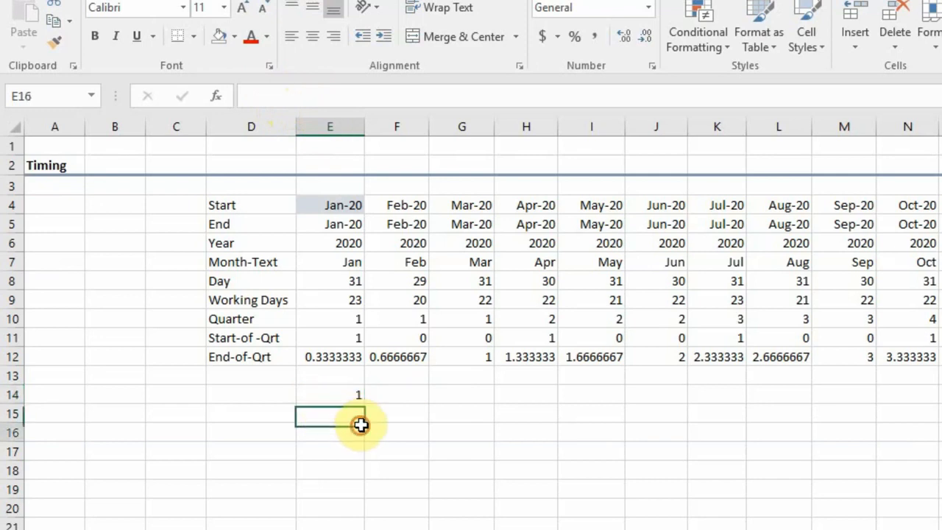
{"action": "left_click", "coordinate": [354, 391]}
{"action": "key", "text": "Delete"}
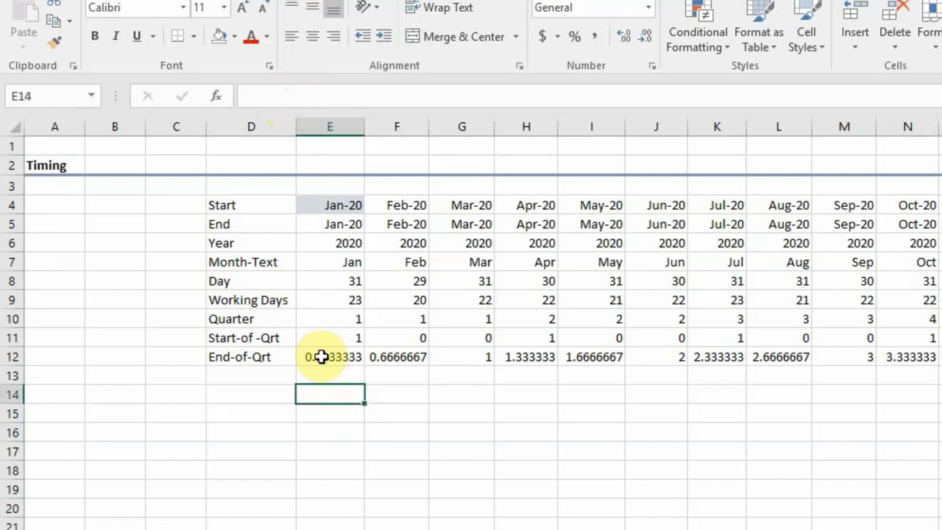
Wrap the End-of-Qrt formula in E12 in a MOD function with divisor 1: =MOD(MONTH(E5)/3,1).
{"action": "left_click", "coordinate": [316, 356]}
{"action": "left_click", "coordinate": [253, 96]}
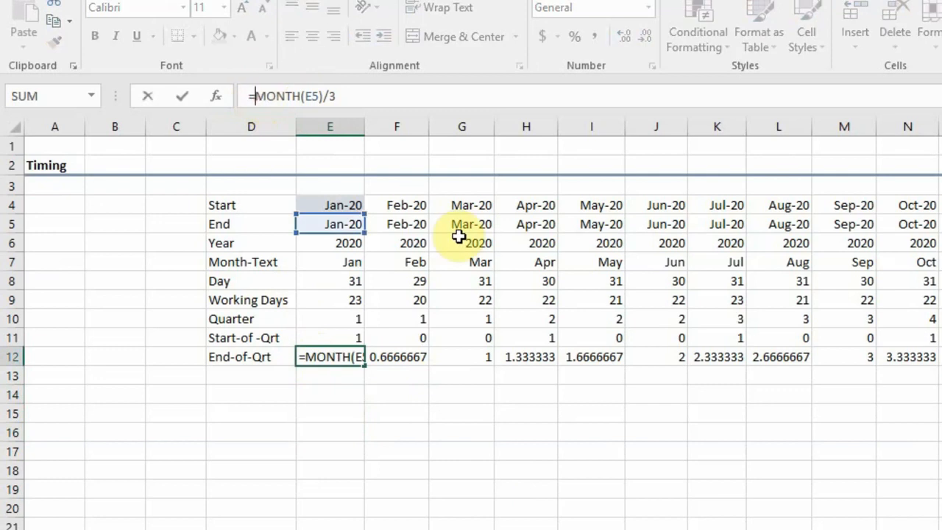
{"action": "type", "text": "mod"}
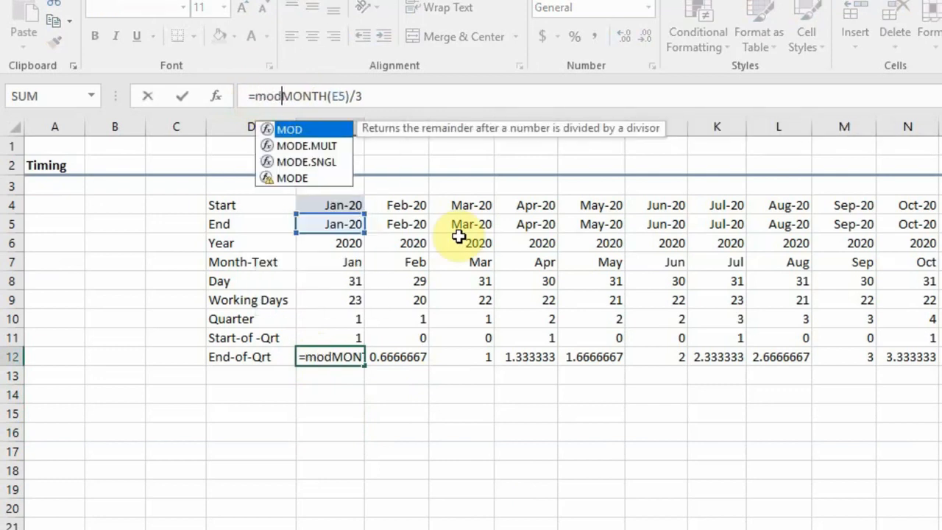
{"action": "type", "text": "("}
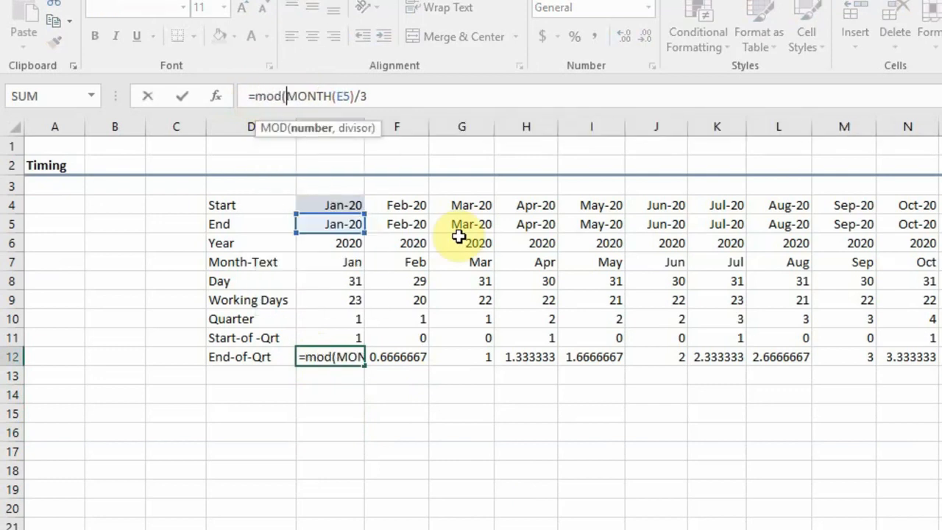
{"action": "left_click", "coordinate": [387, 96]}
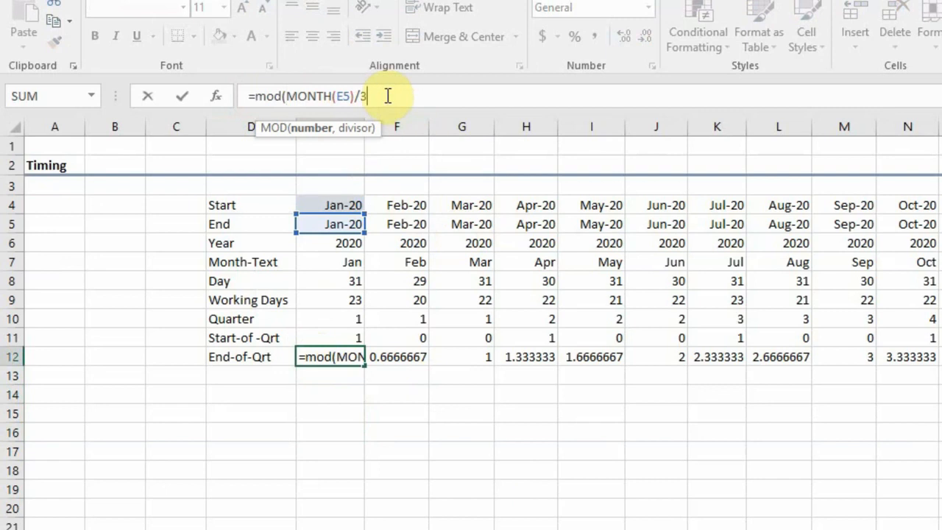
{"action": "type", "text": ",1"}
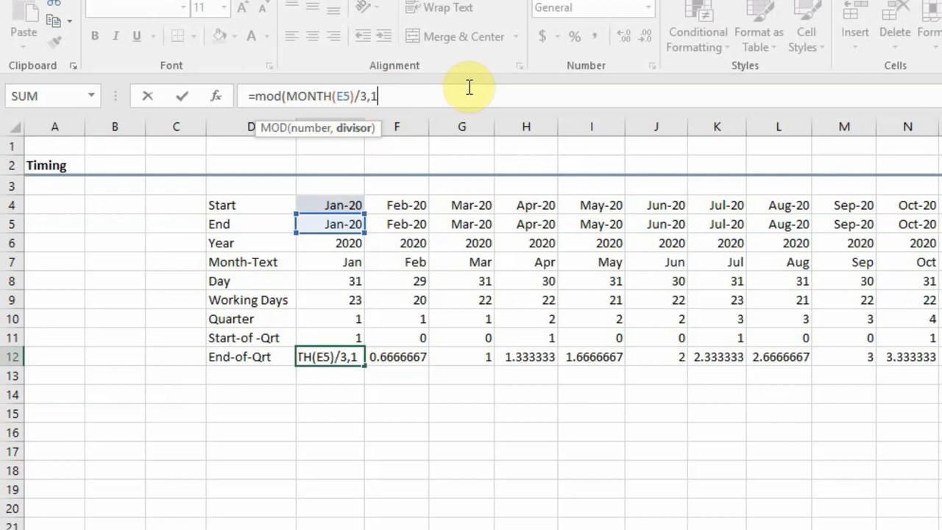
{"action": "key", "text": "Return"}
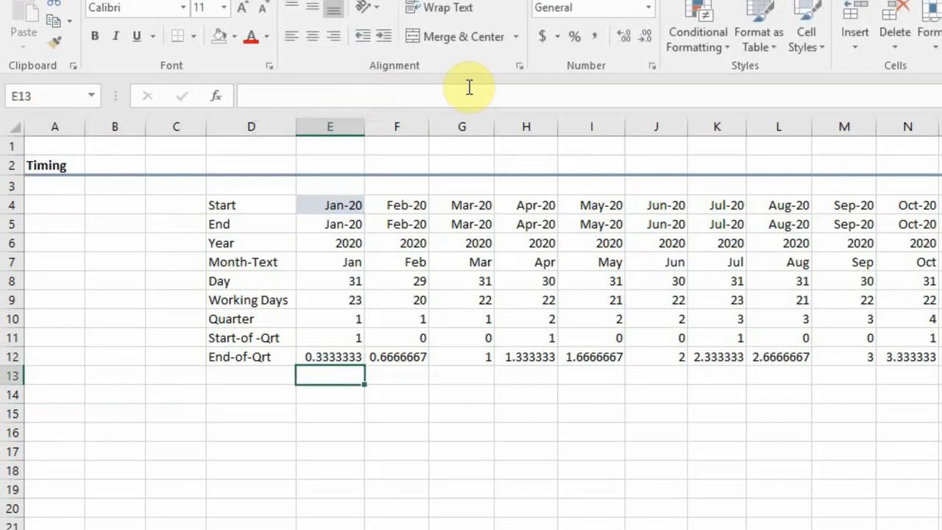
Fill E12's MOD formula across the rest of the End-of-Qrt row.
{"action": "key", "text": "Up"}
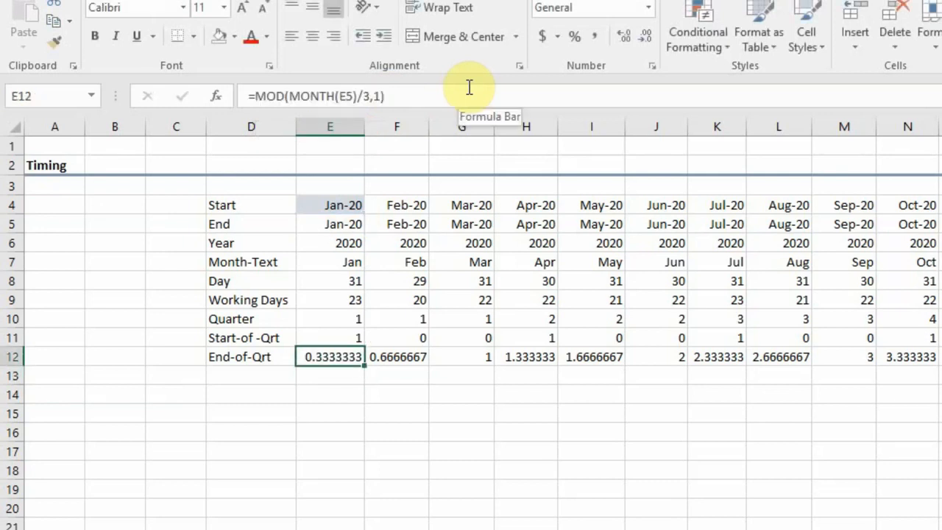
{"action": "key", "text": "ctrl+shift+Right"}
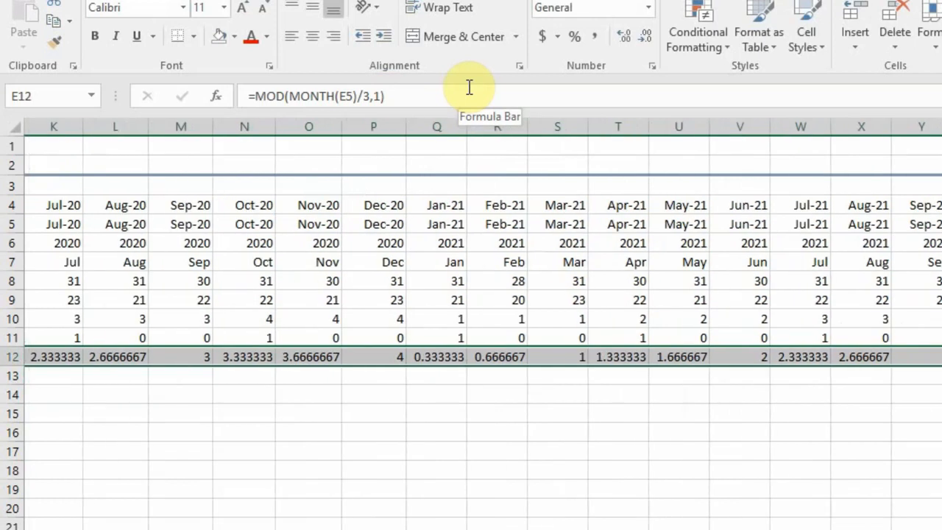
{"action": "key", "text": "ctrl+r"}
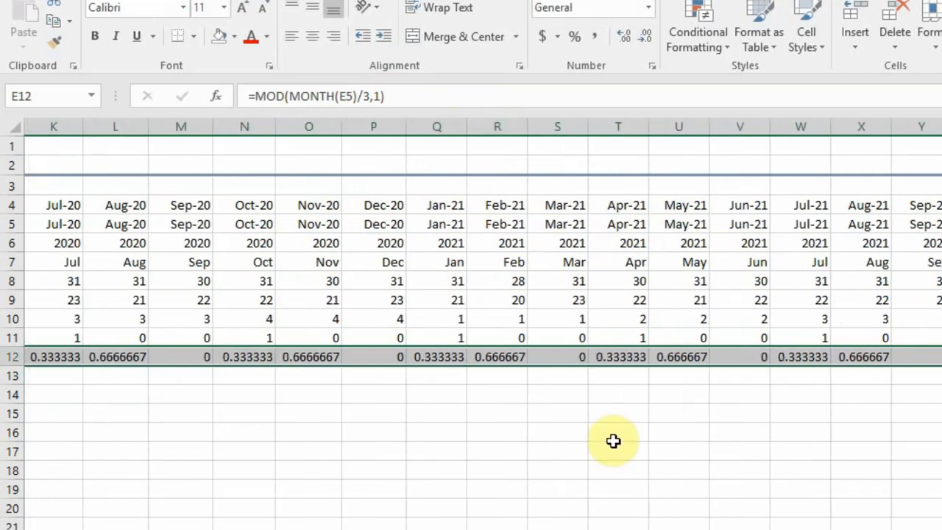
{"action": "key", "text": "ctrl+BackSpace"}
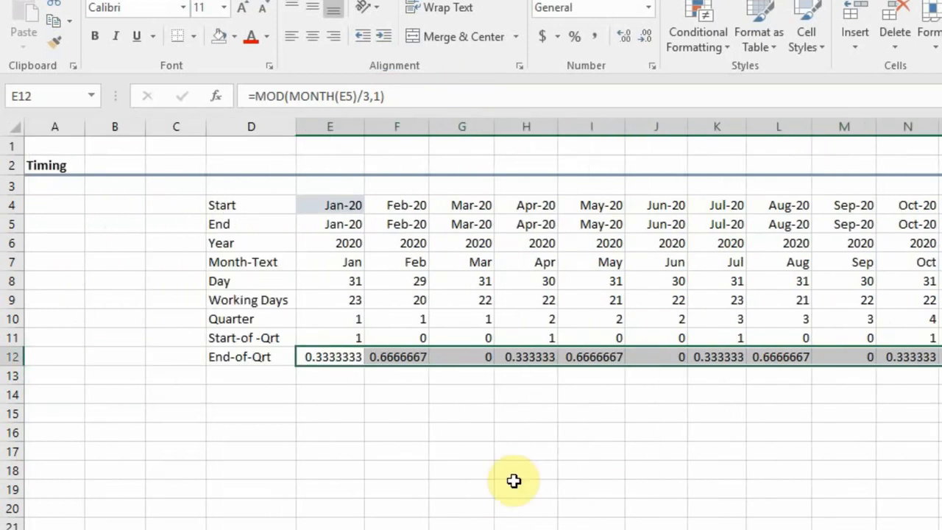
Compare the End-of-Qrt remainders of January, February and March 2020.
{"action": "left_click", "coordinate": [370, 359]}
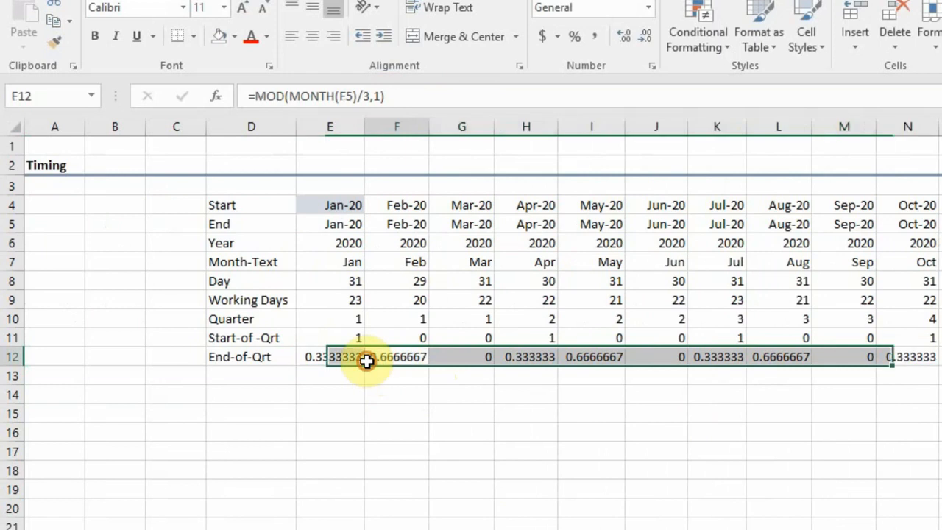
{"action": "left_click", "coordinate": [460, 358]}
{"action": "left_click", "coordinate": [325, 359]}
{"action": "left_click", "coordinate": [395, 358]}
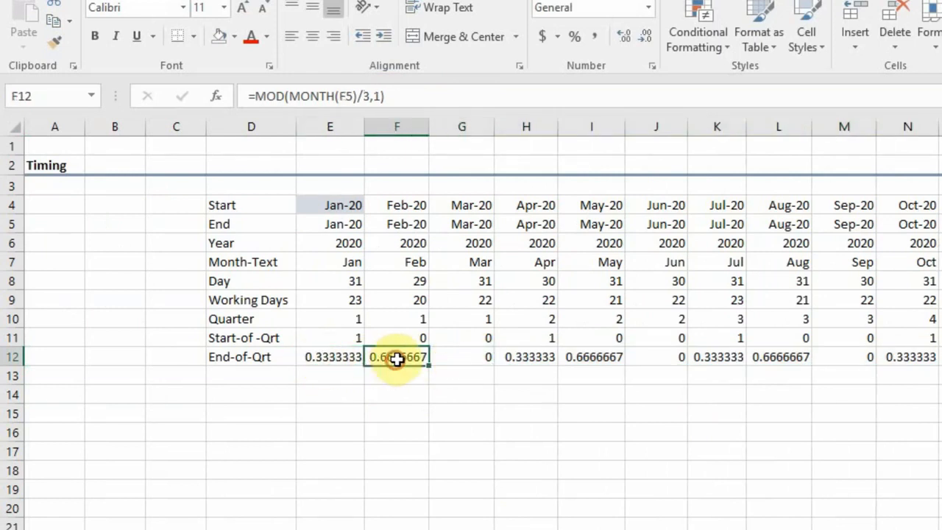
{"action": "left_click", "coordinate": [465, 357]}
{"action": "left_click", "coordinate": [327, 356]}
{"action": "left_click", "coordinate": [425, 361]}
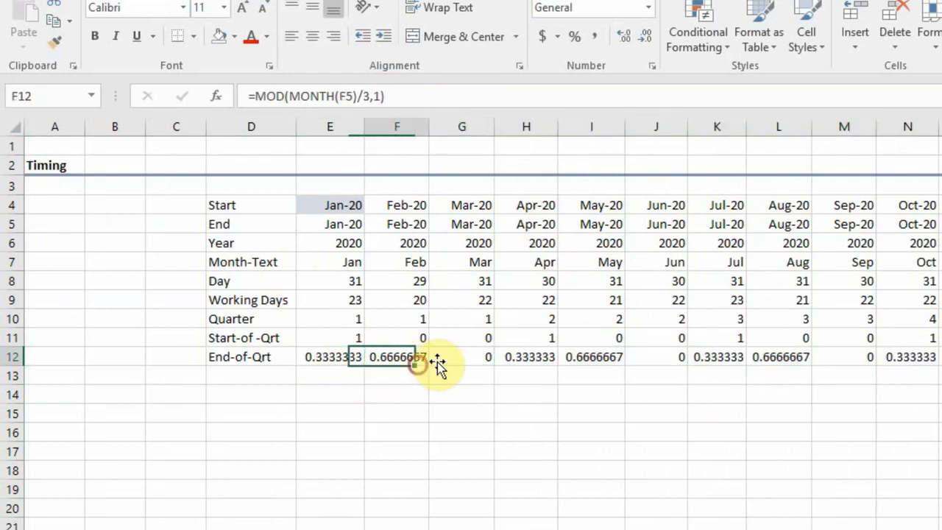
{"action": "left_click", "coordinate": [469, 358]}
Examine the End-of-Qrt remainders in the quarter-end months from June 2020 onward.
{"action": "left_click", "coordinate": [675, 354]}
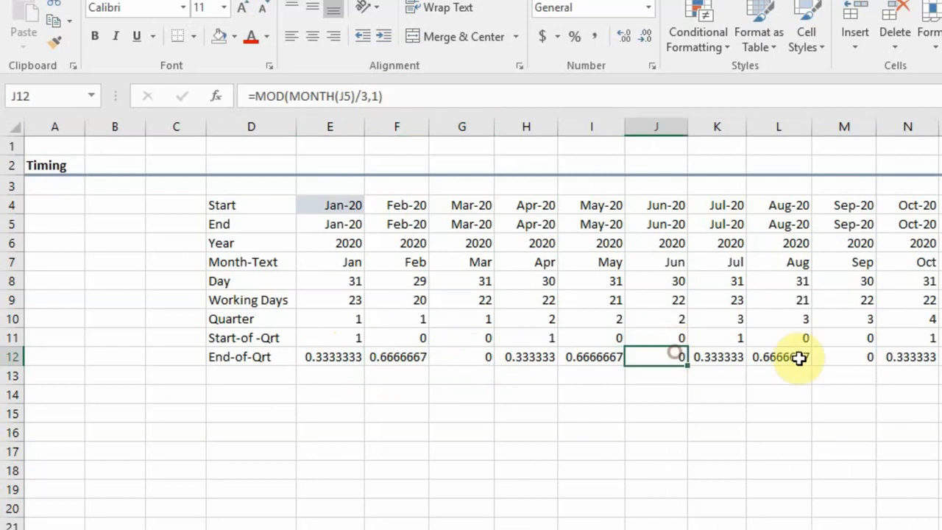
{"action": "left_click", "coordinate": [862, 354]}
{"action": "left_click", "coordinate": [937, 357]}
{"action": "key", "text": "Right"}
{"action": "key", "text": "Right"}
{"action": "key", "text": "Right"}
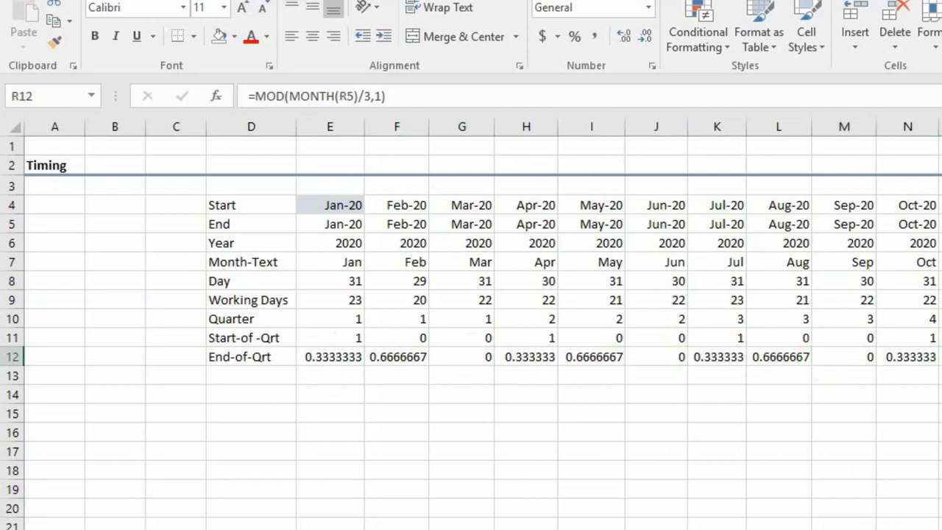
{"action": "key", "text": "Down"}
{"action": "key", "text": "Up"}
Compare the End-of-Qrt remainders in E12 and G12, and review the Start-of-Qrt IF formula in E11 against E12's formula.
{"action": "left_click", "coordinate": [329, 358]}
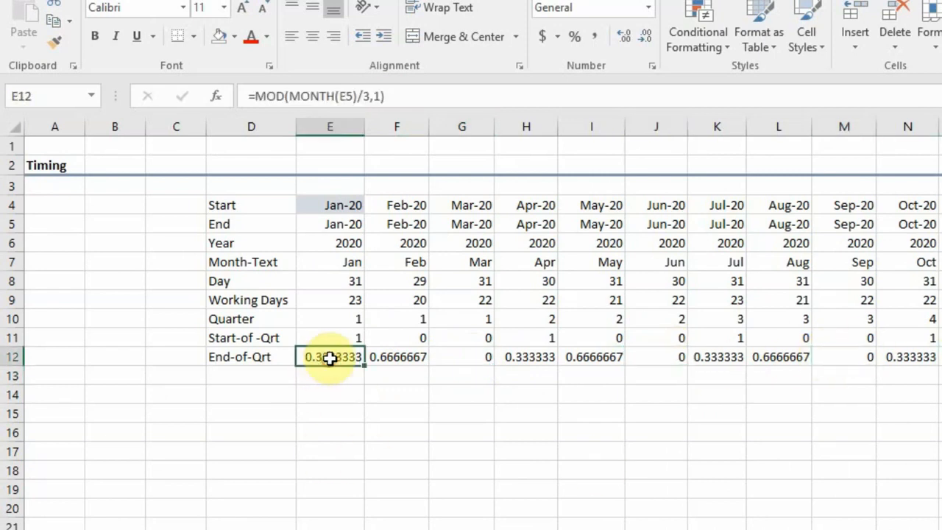
{"action": "left_click", "coordinate": [479, 357]}
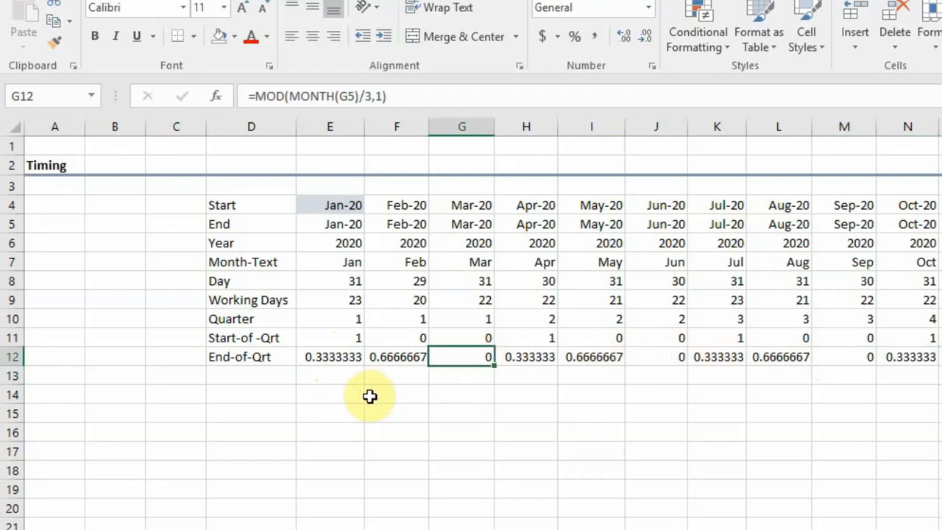
{"action": "left_click", "coordinate": [326, 357]}
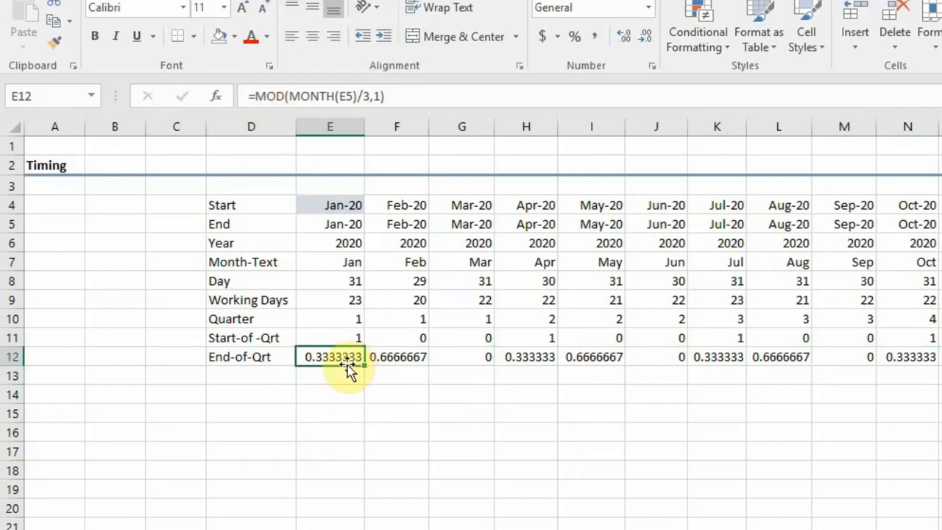
{"action": "left_click", "coordinate": [324, 337]}
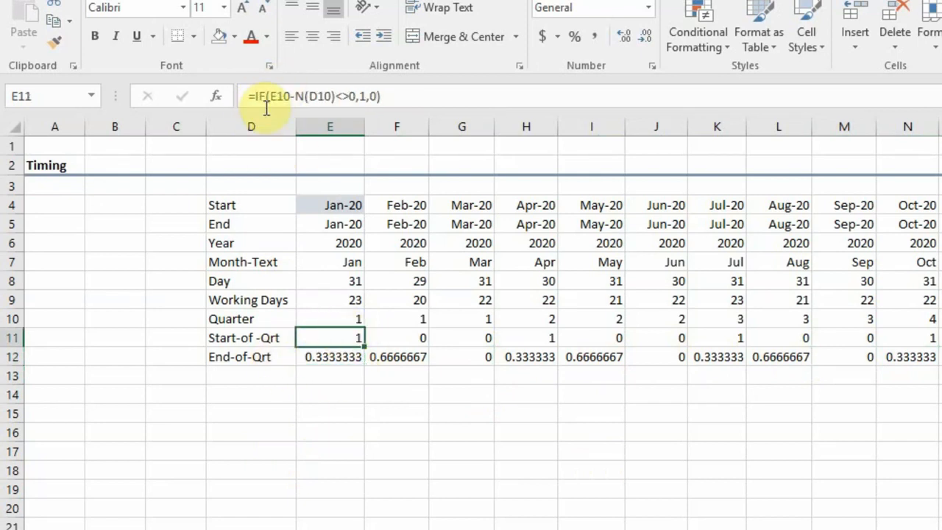
{"action": "left_click", "coordinate": [330, 358]}
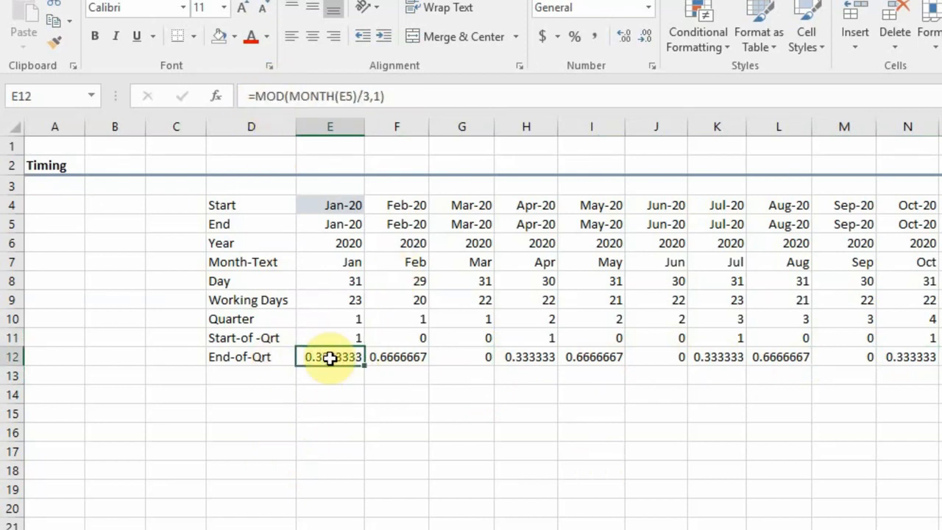
Wrap E12's MOD formula in an IF that returns 0 for remainders above 0 and 1 otherwise: =IF(MOD(MONTH(E5)/3,1)>0,0,1).
{"action": "left_click", "coordinate": [254, 96]}
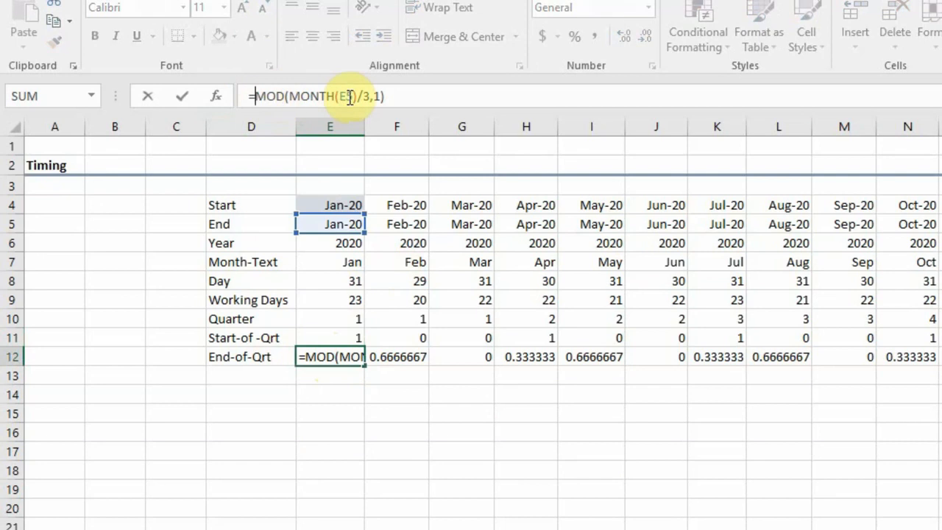
{"action": "type", "text": "if("}
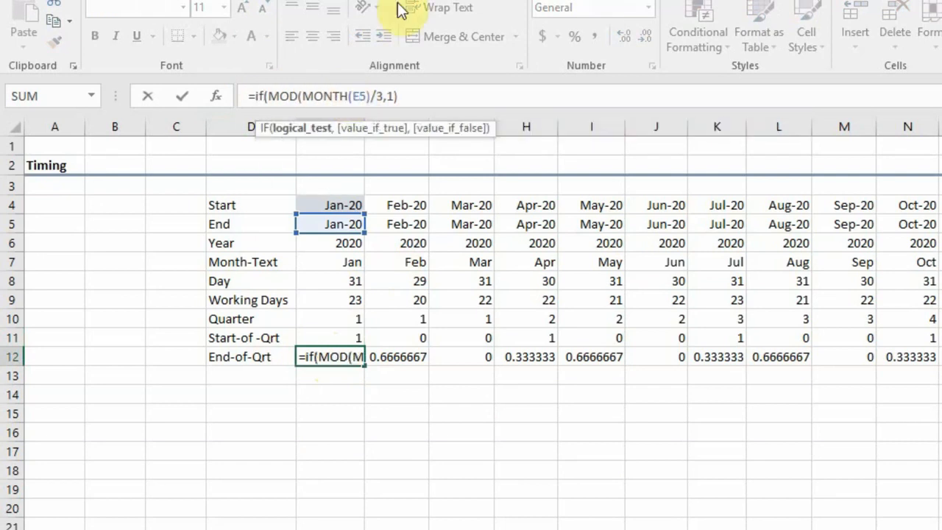
{"action": "left_click", "coordinate": [423, 96]}
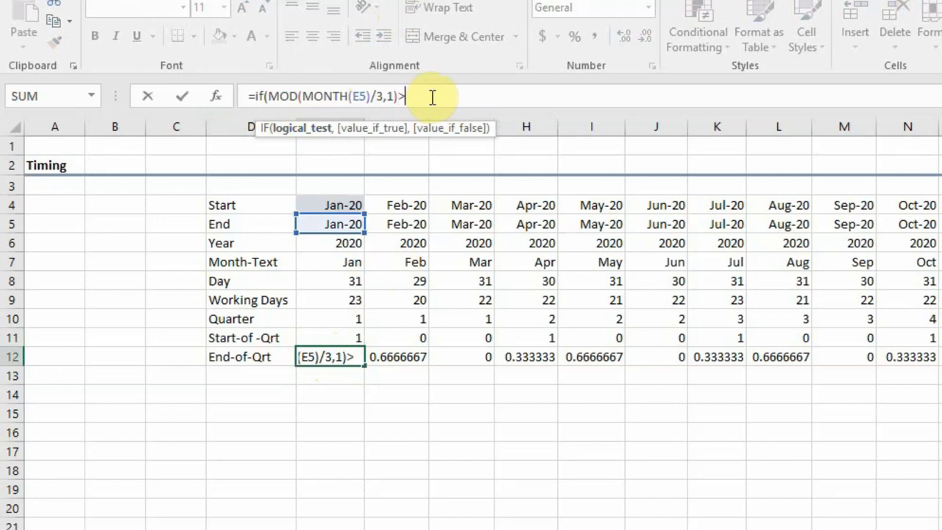
{"action": "type", "text": ">0"}
{"action": "type", "text": ",0,"}
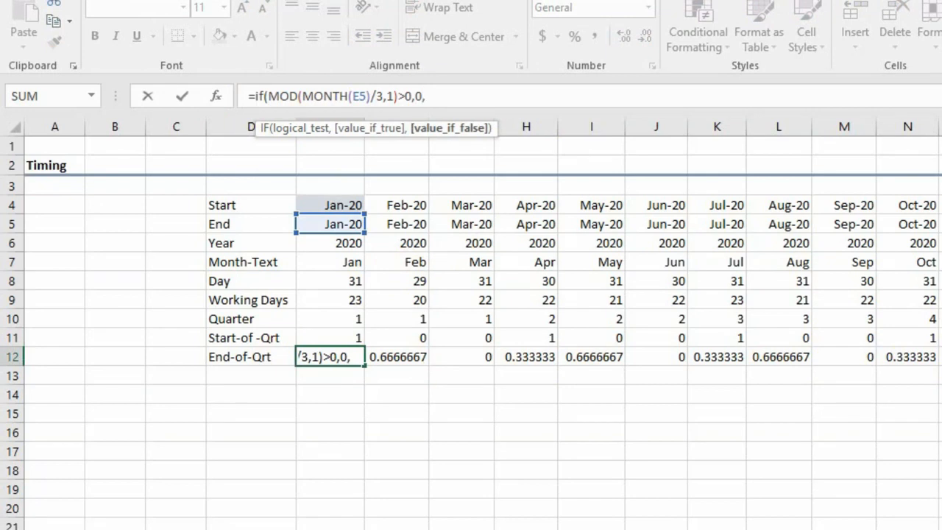
{"action": "type", "text": "1)"}
{"action": "key", "text": "Return"}
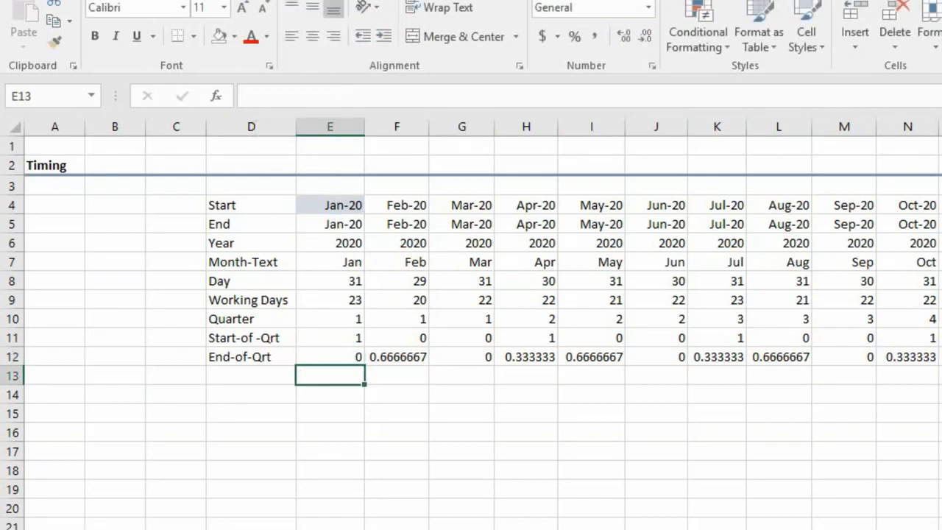
Fill E12's IF(MOD) formula across the rest of the End-of-Qrt row.
{"action": "key", "text": "Up"}
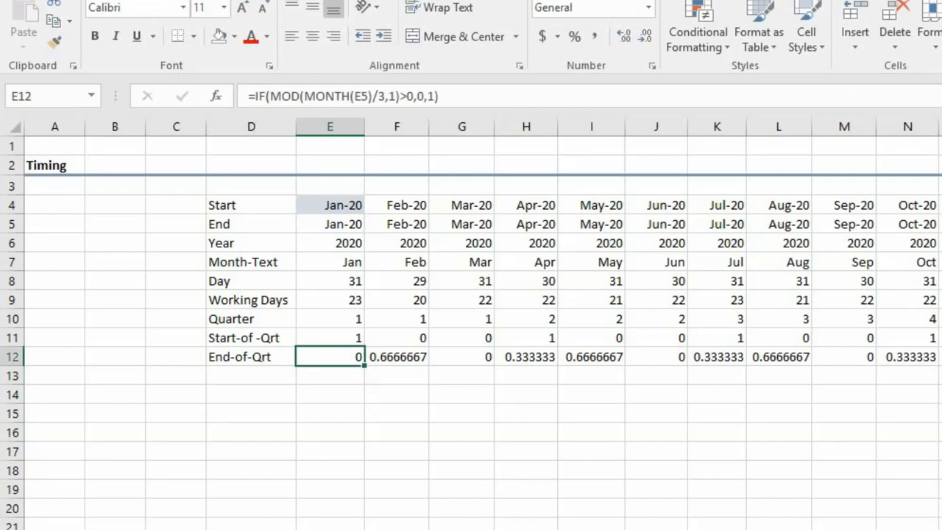
{"action": "key", "text": "ctrl+shift+Right"}
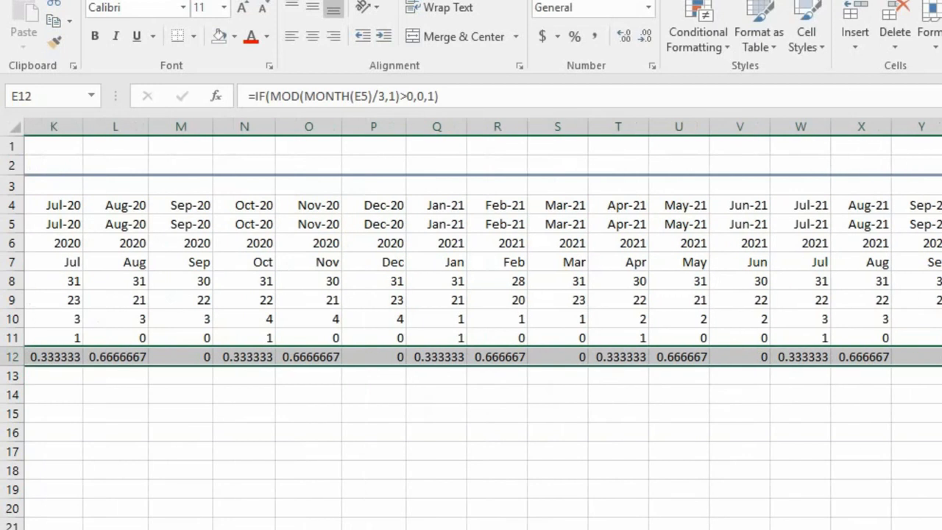
{"action": "key", "text": "ctrl+r"}
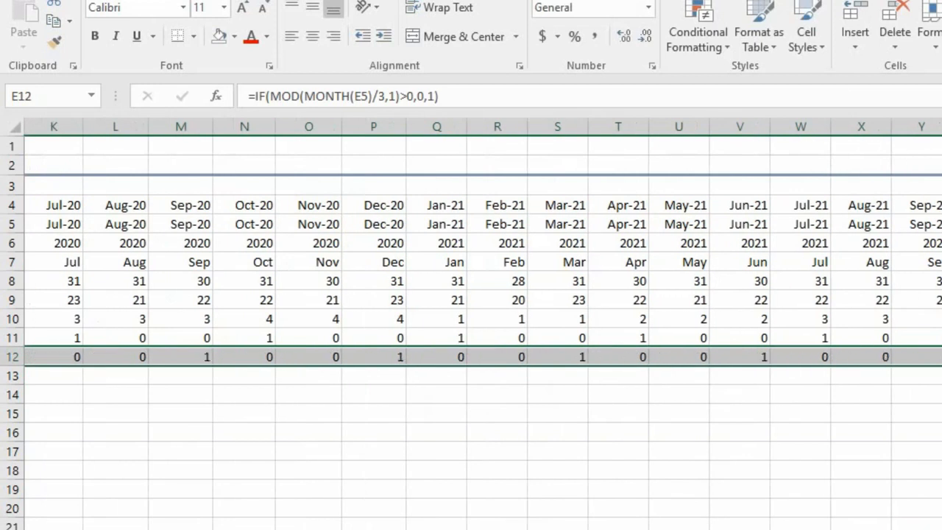
{"action": "key", "text": "ctrl+BackSpace"}
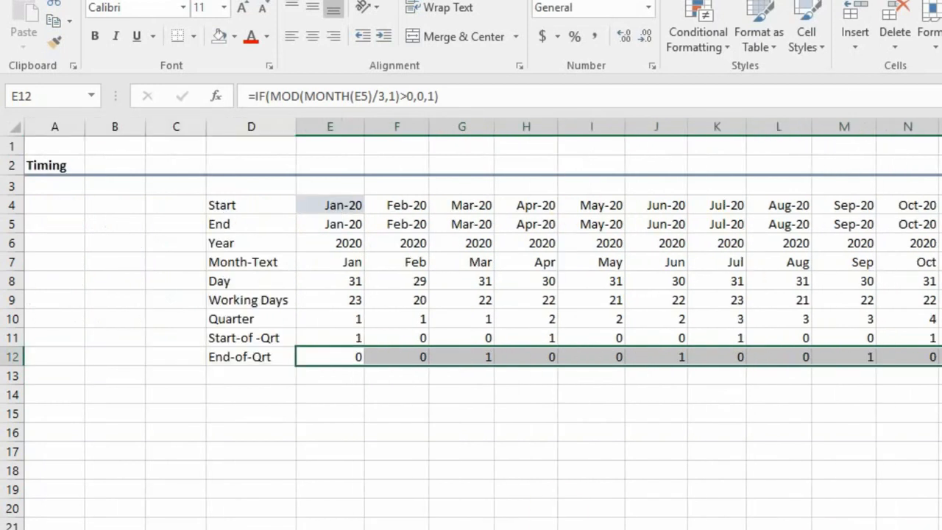
Format the End-of-Qrt flag row in comma style with no decimal places.
{"action": "left_click", "coordinate": [594, 36]}
{"action": "left_click", "coordinate": [643, 36]}
{"action": "left_click", "coordinate": [643, 36]}
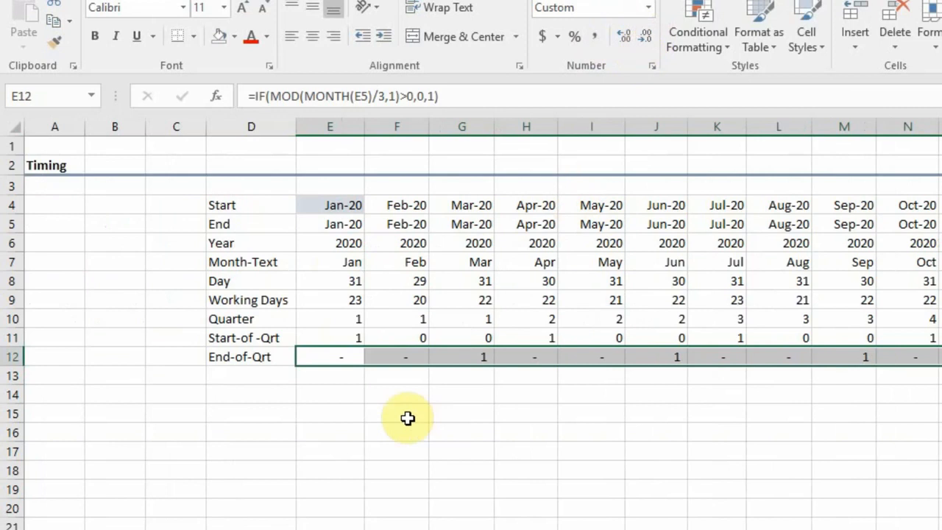
Check the End-of-Qrt flags month by month across the timeline, comparing them with the Start-of-Qrt row in March 2020.
{"action": "left_click", "coordinate": [331, 357]}
{"action": "left_click_drag", "start_coordinate": [455, 338], "coordinate": [472, 355]}
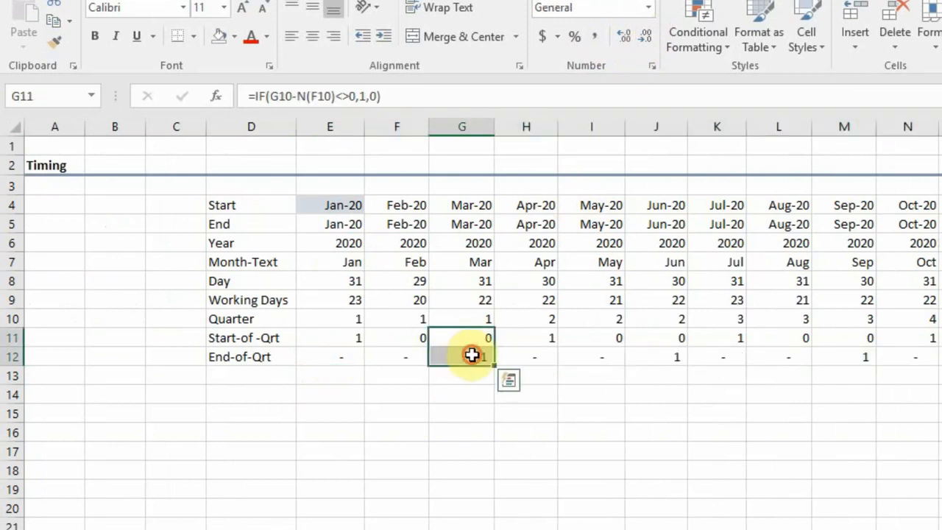
{"action": "left_click", "coordinate": [471, 357]}
{"action": "left_click", "coordinate": [591, 359]}
{"action": "left_click", "coordinate": [666, 353]}
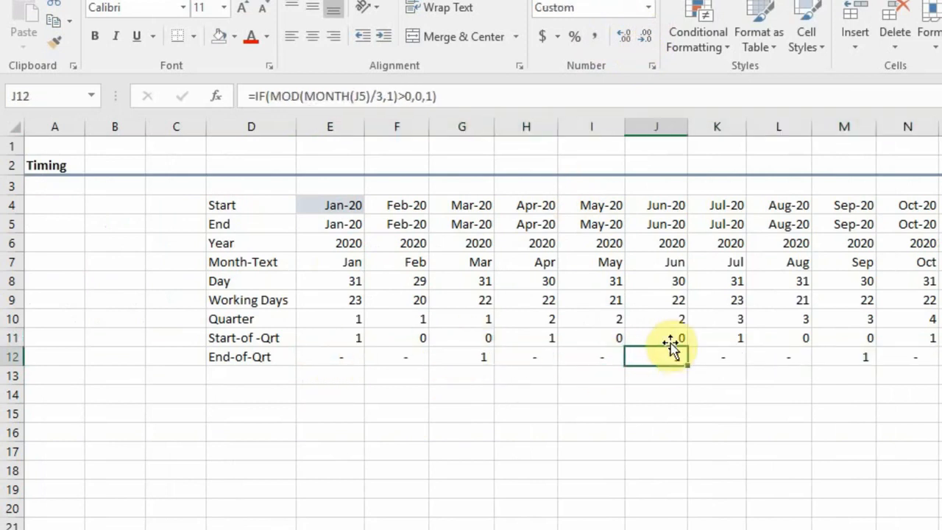
{"action": "key", "text": "Right"}
{"action": "key", "text": "Right"}
{"action": "key", "text": "Right"}
{"action": "key", "text": "Right"}
{"action": "key", "text": "Right"}
{"action": "key", "text": "Right"}
{"action": "key", "text": "Right"}
{"action": "key", "text": "Right"}
{"action": "key", "text": "Right"}
{"action": "key", "text": "Right"}
{"action": "key", "text": "Right"}
{"action": "key", "text": "Right"}
{"action": "key", "text": "Right"}
{"action": "key", "text": "Right"}
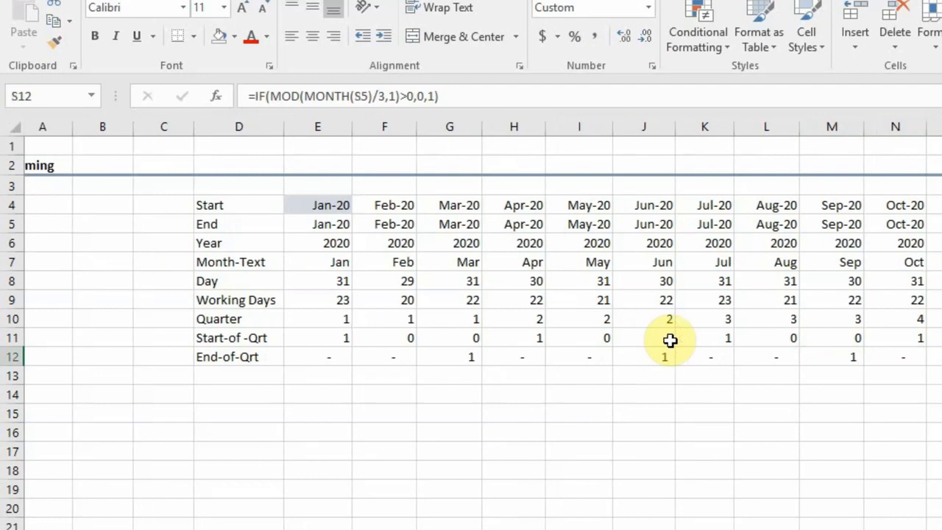
{"action": "key", "text": "Right"}
{"action": "key", "text": "Right"}
{"action": "key", "text": "Right"}
{"action": "key", "text": "Right"}
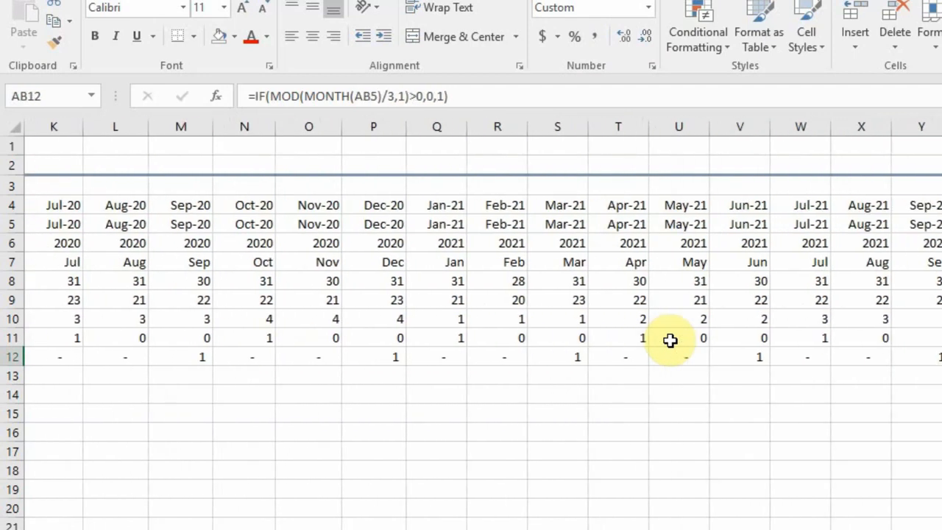
{"action": "key", "text": "Left"}
{"action": "key", "text": "Left"}
{"action": "key", "text": "Left"}
{"action": "key", "text": "Left"}
{"action": "key", "text": "Left"}
{"action": "key", "text": "Left"}
{"action": "key", "text": "Left"}
{"action": "key", "text": "Left"}
{"action": "key", "text": "Left"}
{"action": "key", "text": "Left"}
{"action": "key", "text": "Left"}
{"action": "key", "text": "Left"}
{"action": "key", "text": "Left"}
{"action": "key", "text": "Left"}
{"action": "key", "text": "Left"}
{"action": "key", "text": "Left"}
{"action": "key", "text": "Left"}
{"action": "key", "text": "Left"}
{"action": "key", "text": "Left"}
{"action": "key", "text": "Left"}
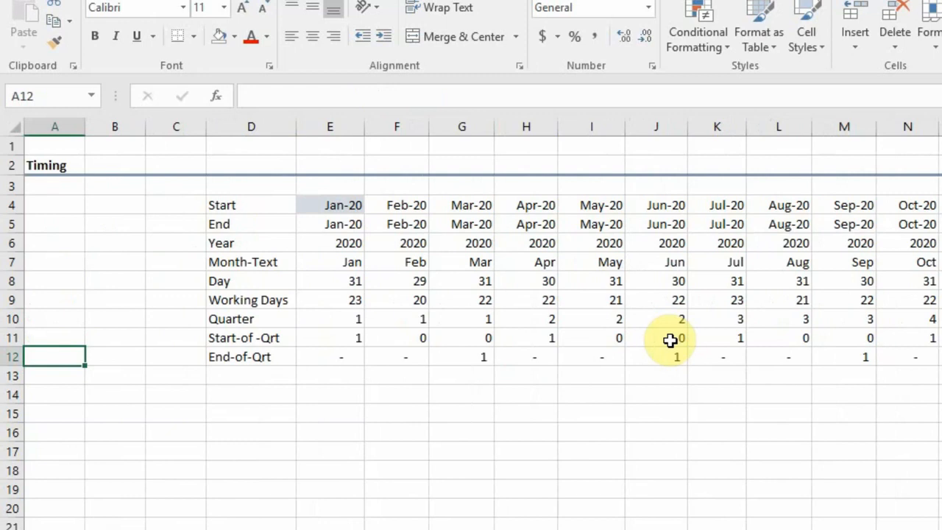
{"action": "key", "text": "Down"}
{"action": "key", "text": "Down"}
{"action": "key", "text": "Down"}
{"action": "key", "text": "Down"}
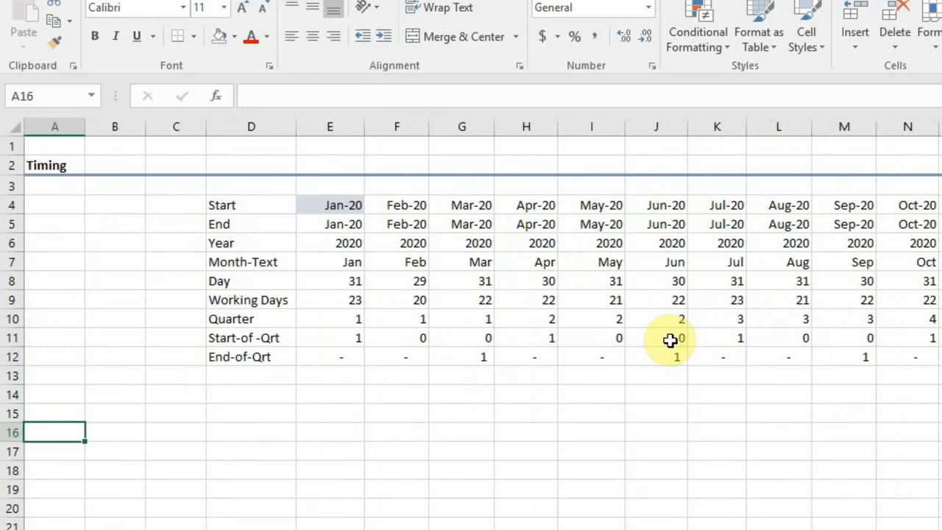
{"action": "key", "text": "Up"}
{"action": "key", "text": "Right"}
{"action": "key", "text": "Right"}
{"action": "key", "text": "Right"}
{"action": "key", "text": "Right"}
{"action": "key", "text": "Right"}
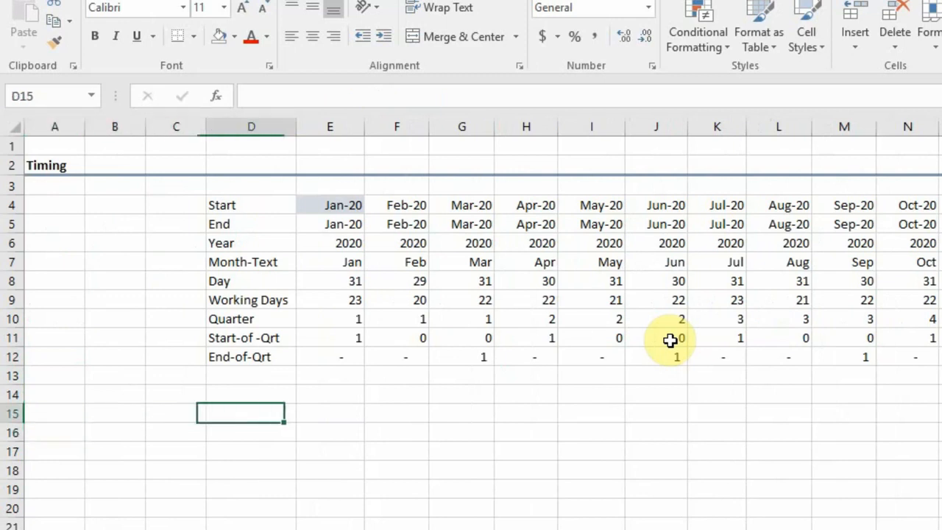
{"action": "key", "text": "Up"}
{"action": "key", "text": "Up"}
{"action": "key", "text": "Up"}
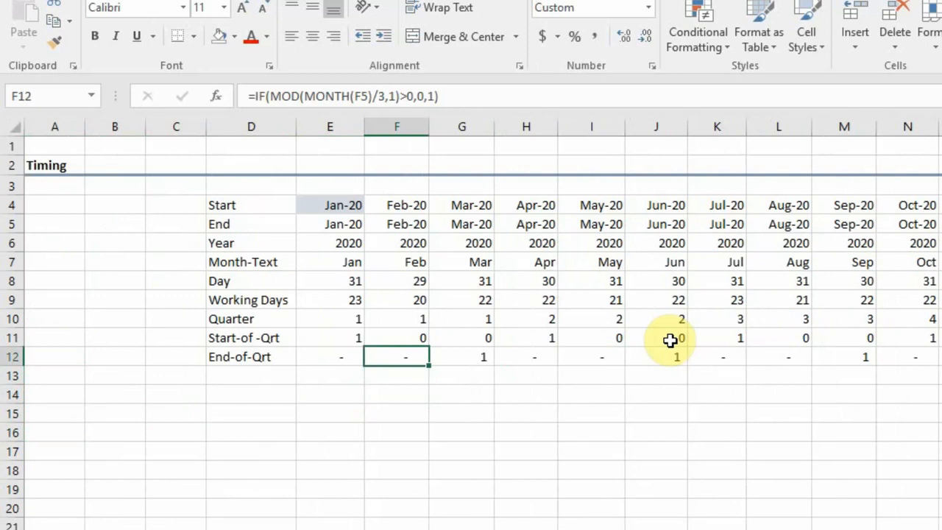
{"action": "key", "text": "Up"}
{"action": "key", "text": "Down"}
{"action": "key", "text": "Down"}
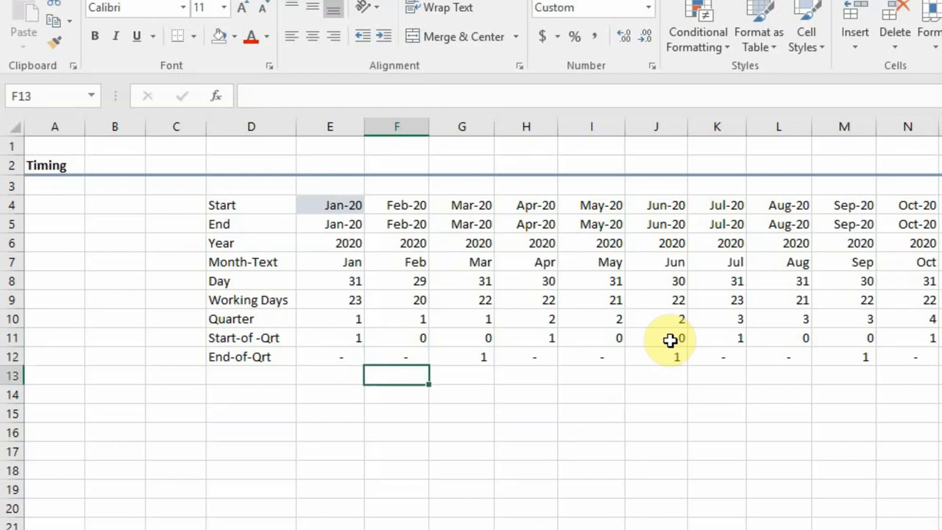
{"action": "key", "text": "Up"}
{"action": "key", "text": "Up"}
{"action": "key", "text": "Down"}
{"action": "key", "text": "Down"}
{"action": "key", "text": "Right"}
{"action": "key", "text": "Up"}
{"action": "key", "text": "Down"}
{"action": "key", "text": "Down"}
{"action": "key", "text": "Down"}
{"action": "key", "text": "Left"}
{"action": "key", "text": "Left"}
{"action": "key", "text": "Left"}
{"action": "key", "text": "Left"}
{"action": "key", "text": "Left"}
{"action": "key", "text": "Left"}
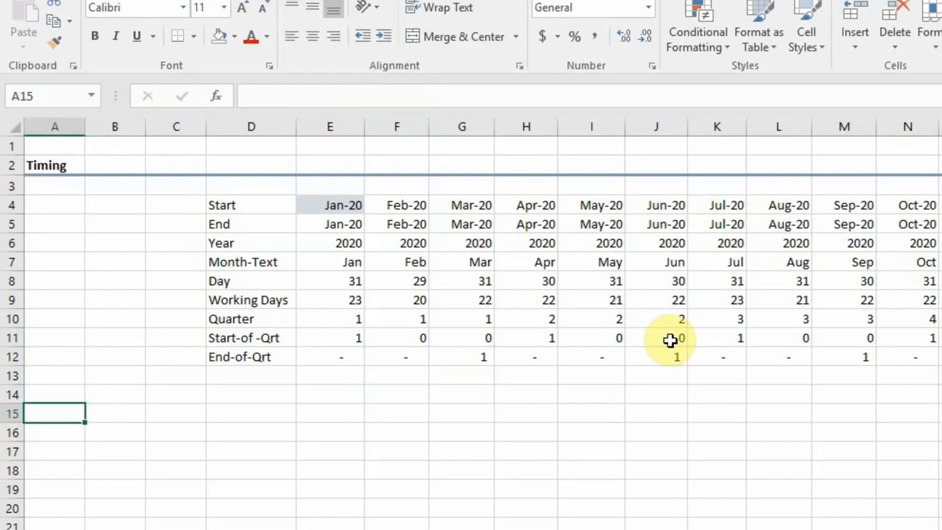
{"action": "left_click", "coordinate": [251, 262]}
Enter the row label "End of Qrt Flags" in A14, below the timing rows.
{"action": "left_click", "coordinate": [63, 374]}
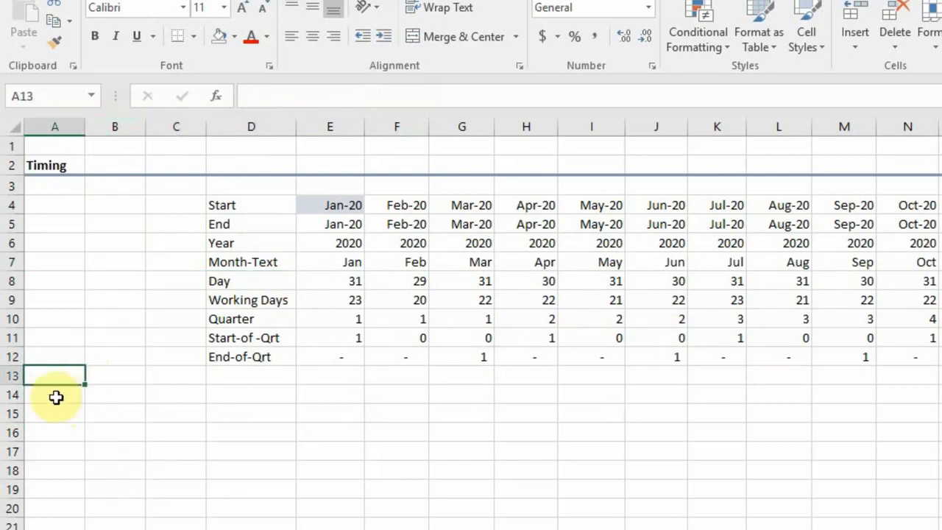
{"action": "left_click", "coordinate": [56, 397]}
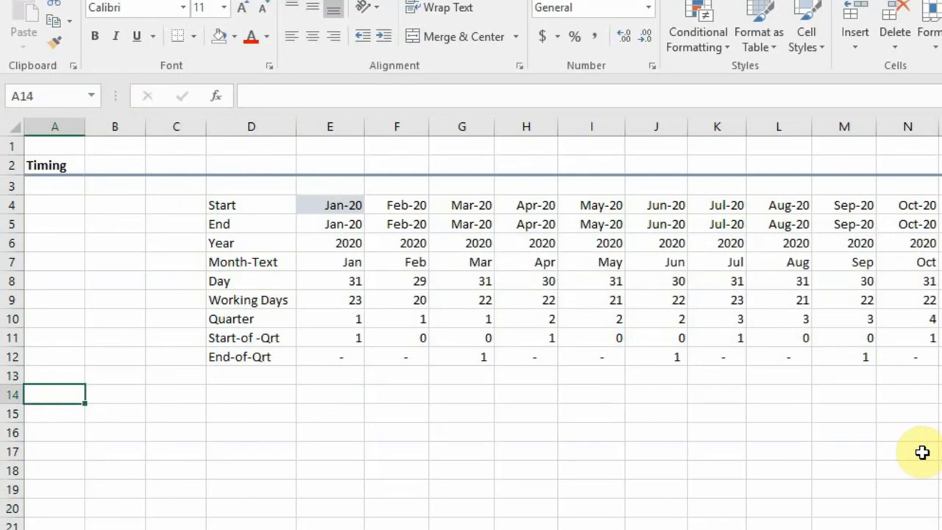
{"action": "type", "text": "End of "}
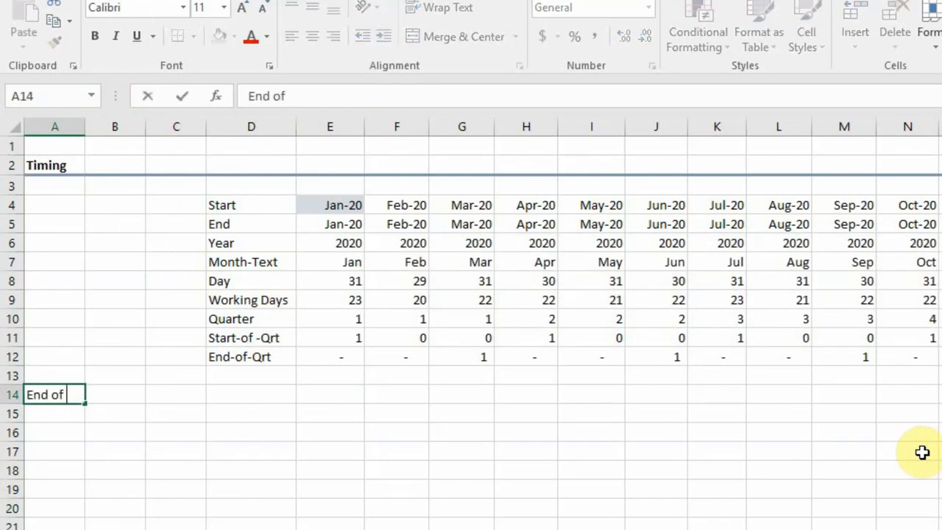
{"action": "type", "text": "Qrt F"}
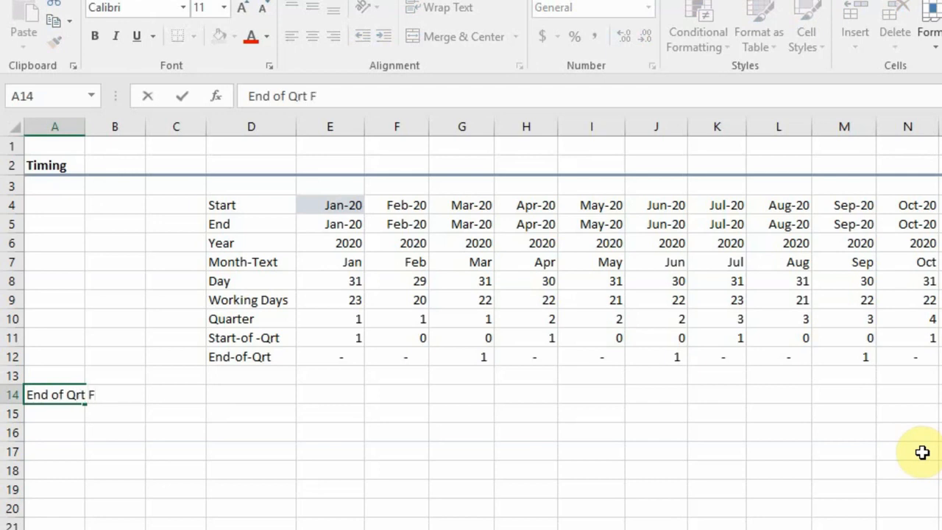
{"action": "type", "text": "lags"}
{"action": "key", "text": "Return"}
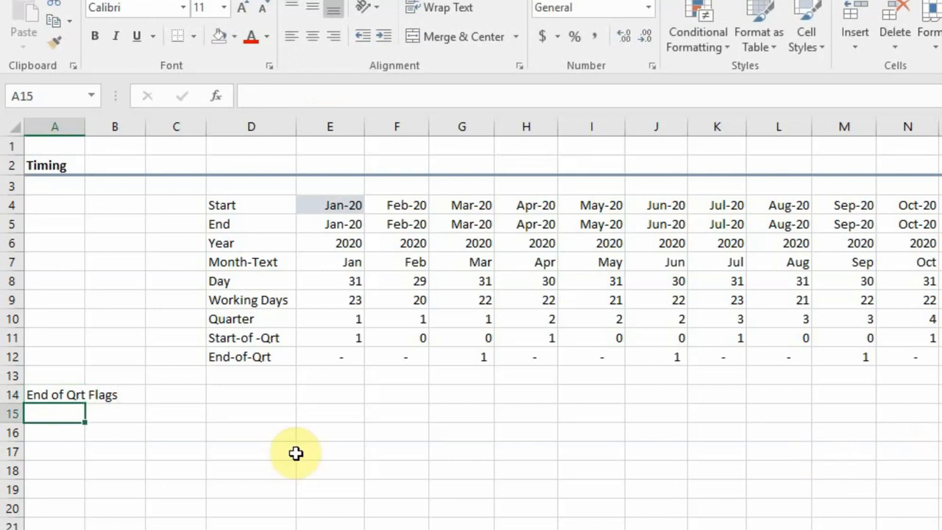
Link E14 in the End of Qrt Flags row to the End-of-Qrt flag with =E12.
{"action": "left_click", "coordinate": [120, 395]}
{"action": "left_click", "coordinate": [339, 393]}
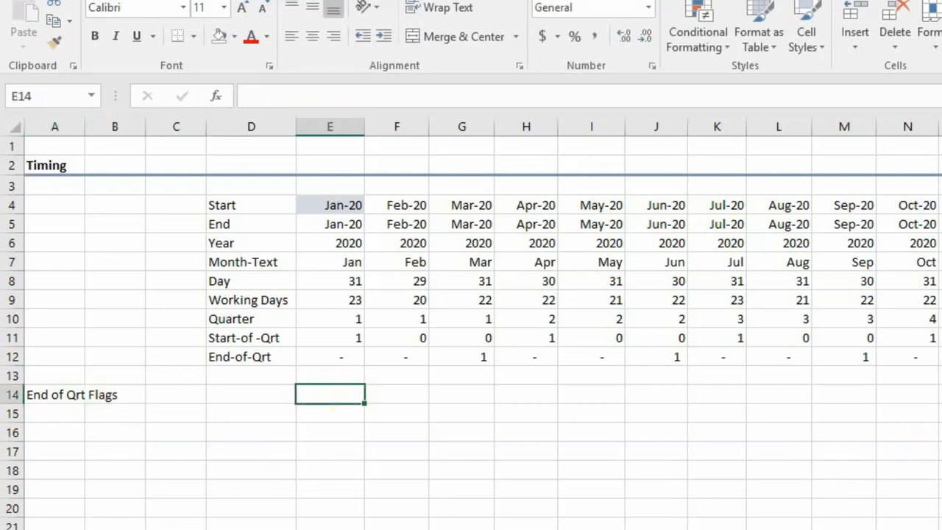
{"action": "type", "text": "="}
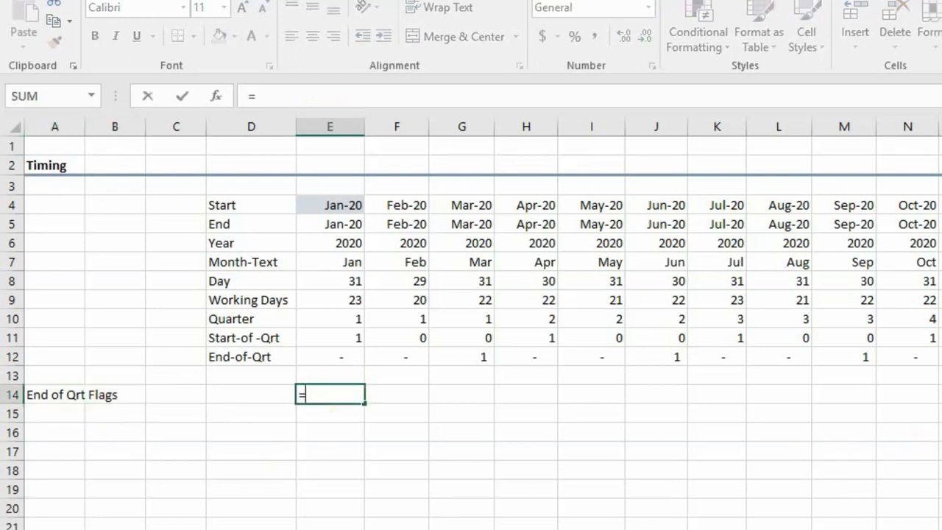
{"action": "key", "text": "Up"}
{"action": "key", "text": "Up"}
{"action": "key", "text": "Return"}
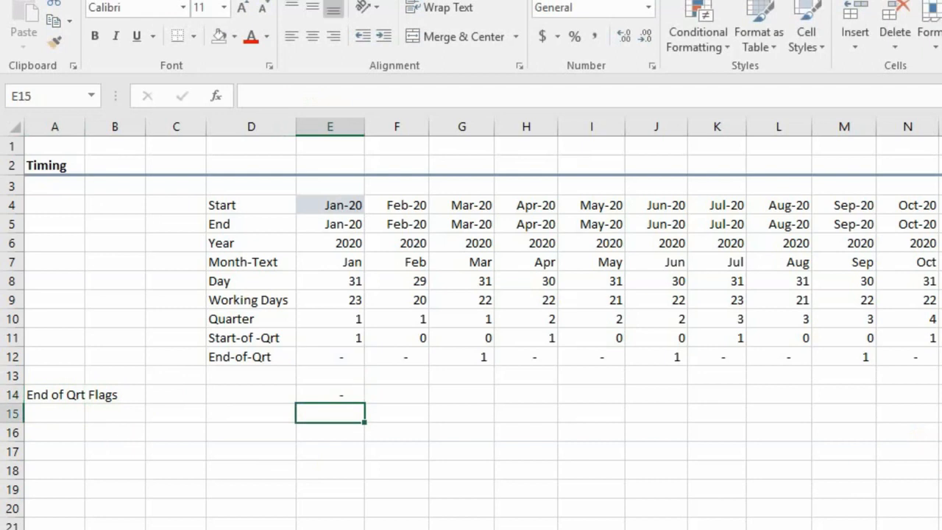
Fill E14's link formula across the rest of the End of Qrt Flags row.
{"action": "key", "text": "Up"}
{"action": "key", "text": "shift+Right"}
{"action": "key", "text": "shift+Right"}
{"action": "key", "text": "shift+Right"}
{"action": "key", "text": "shift+Right"}
{"action": "key", "text": "shift+Right"}
{"action": "key", "text": "shift+Right"}
{"action": "key", "text": "shift+Right"}
{"action": "key", "text": "shift+Right"}
{"action": "key", "text": "shift+Right"}
{"action": "key", "text": "shift+Right"}
{"action": "key", "text": "shift+Right"}
{"action": "key", "text": "shift+Right"}
{"action": "key", "text": "shift+Right"}
{"action": "key", "text": "shift+Right"}
{"action": "key", "text": "shift+Right"}
{"action": "key", "text": "shift+Right"}
{"action": "key", "text": "shift+Right"}
{"action": "key", "text": "shift+Right"}
{"action": "key", "text": "shift+Right"}
{"action": "key", "text": "shift+Right"}
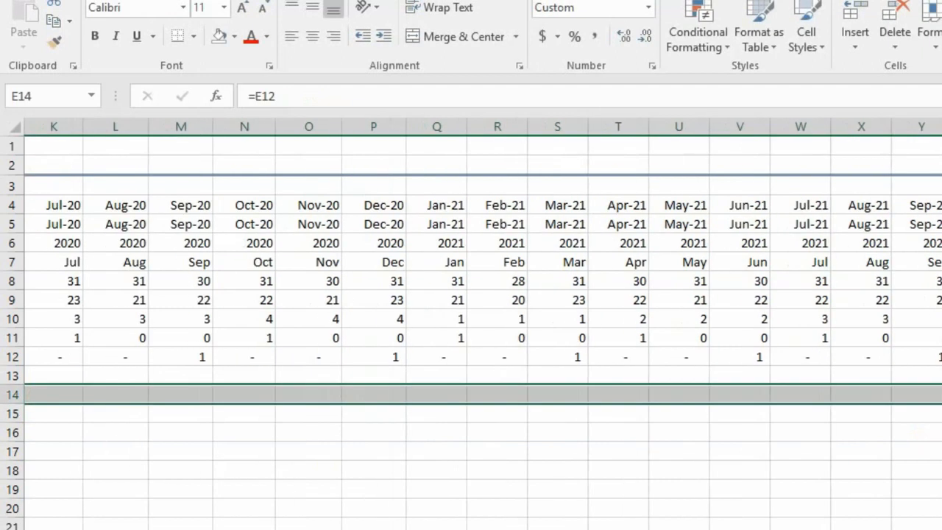
{"action": "key", "text": "ctrl+r"}
Enter the row label "Days in Quarter" in A15.
{"action": "key", "text": "Home"}
{"action": "key", "text": "Down"}
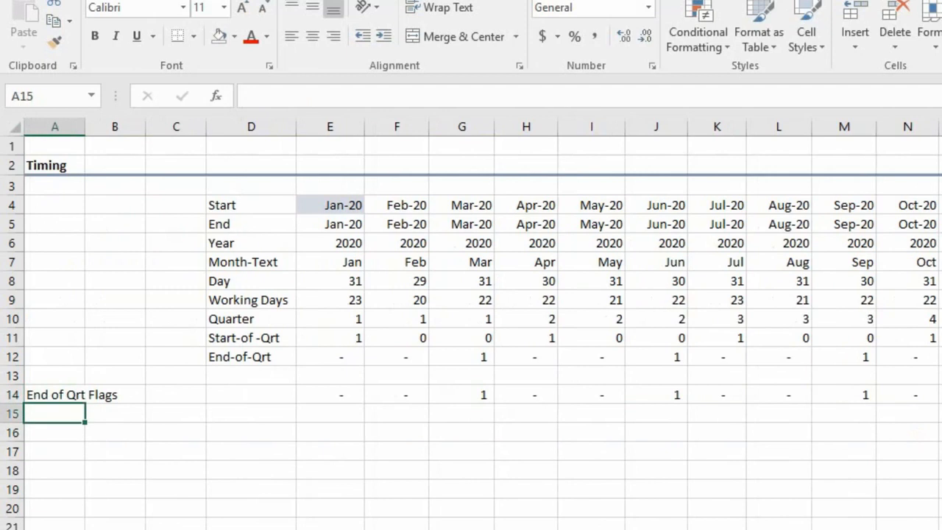
{"action": "type", "text": "Days in"}
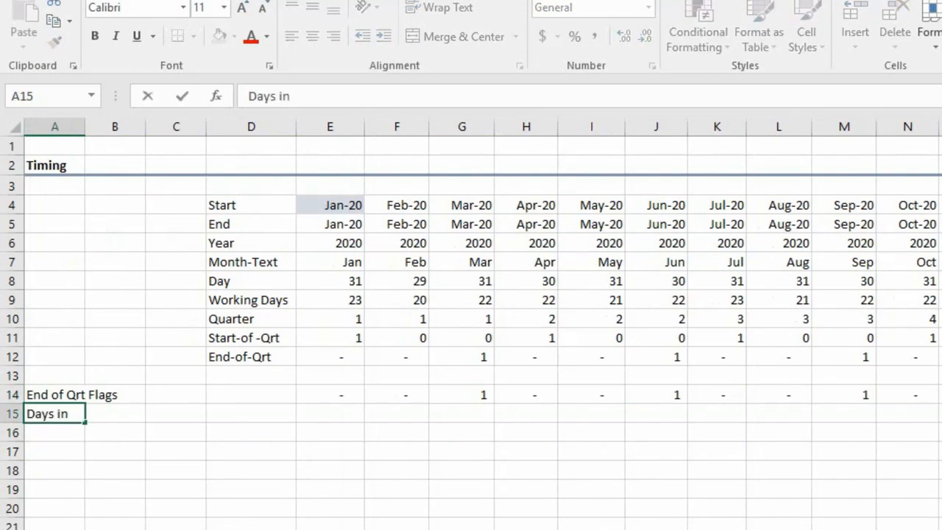
{"action": "type", "text": " Quarter"}
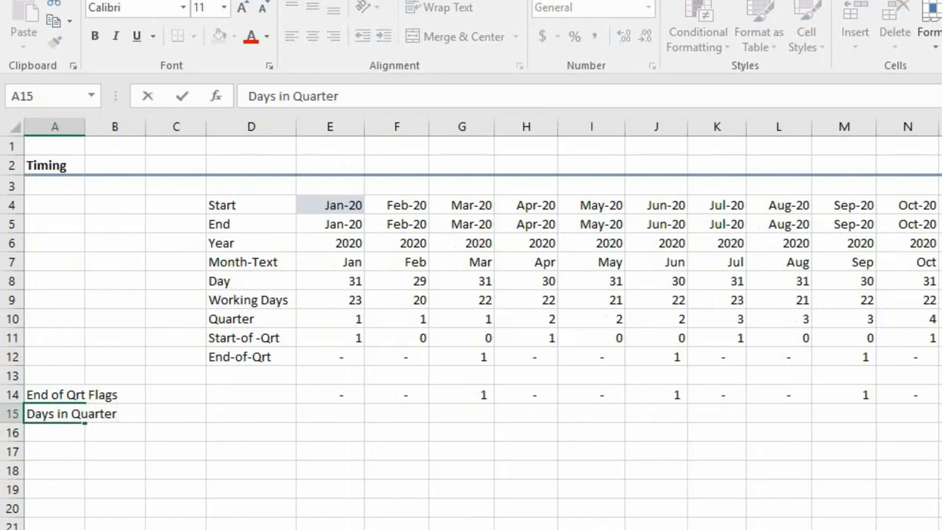
{"action": "key", "text": "Return"}
Enter the unit "Days" in B15 beside the Days in Quarter label, and return to B14.
{"action": "left_click", "coordinate": [86, 414]}
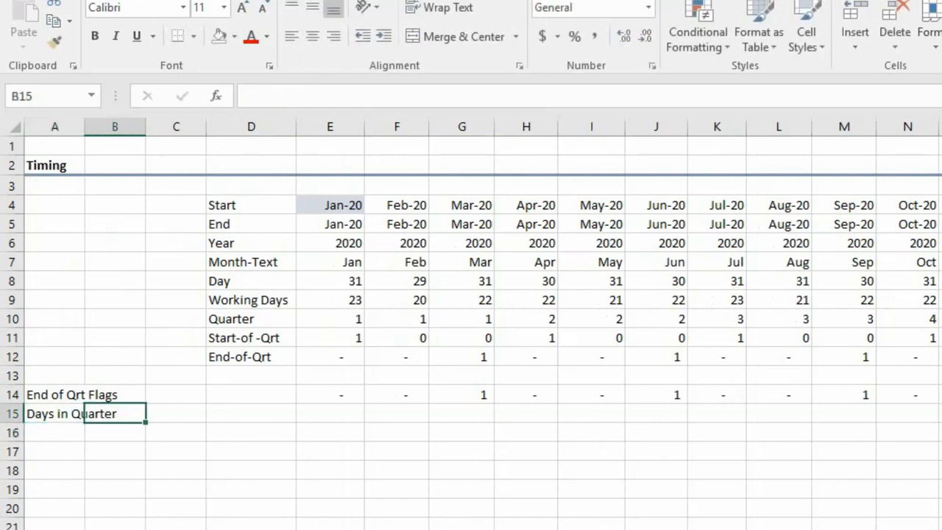
{"action": "type", "text": "Days"}
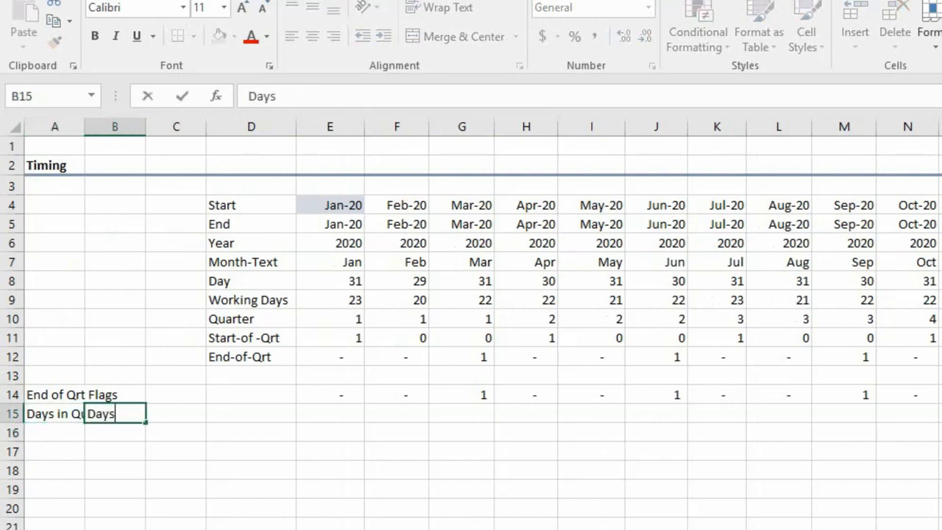
{"action": "key", "text": "Return"}
{"action": "key", "text": "Up"}
{"action": "key", "text": "Up"}
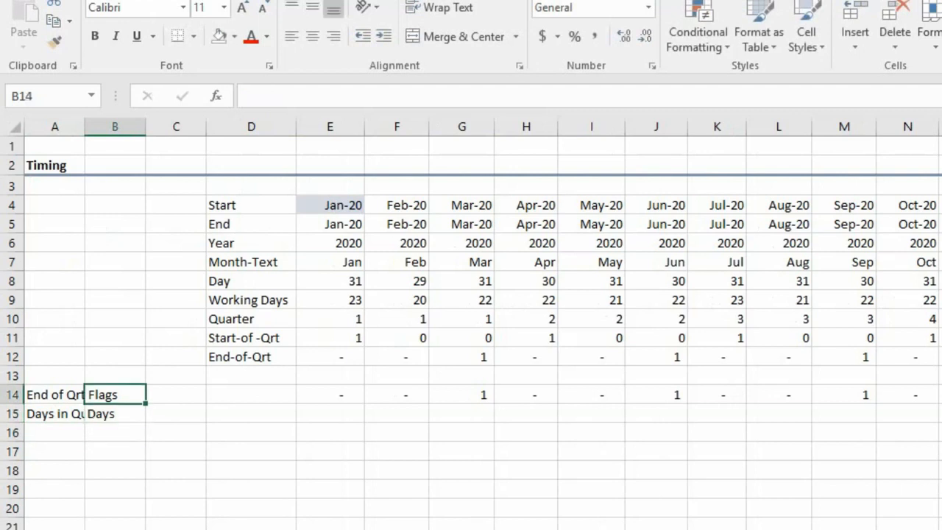
Change the unit in B14 beside the End of Qrt Flags label to "Boolean".
{"action": "type", "text": "B"}
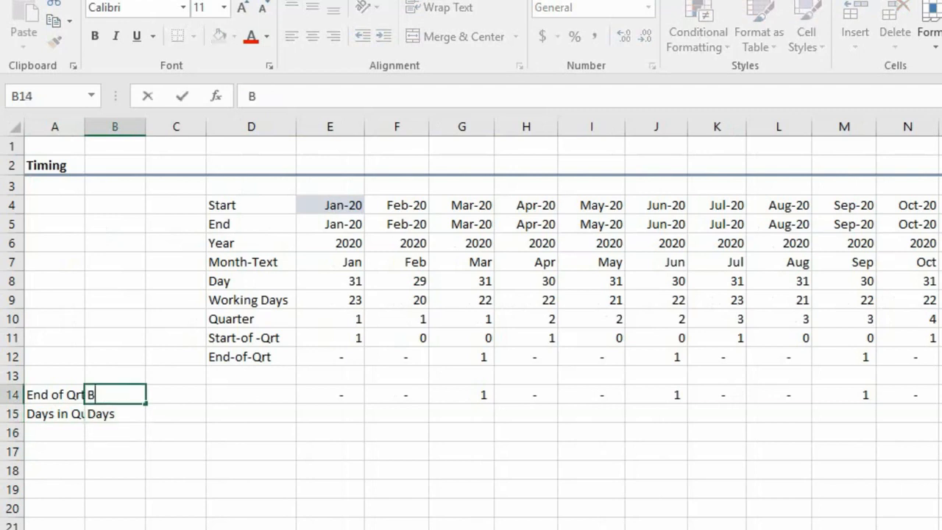
{"action": "type", "text": "oolean"}
{"action": "key", "text": "Return"}
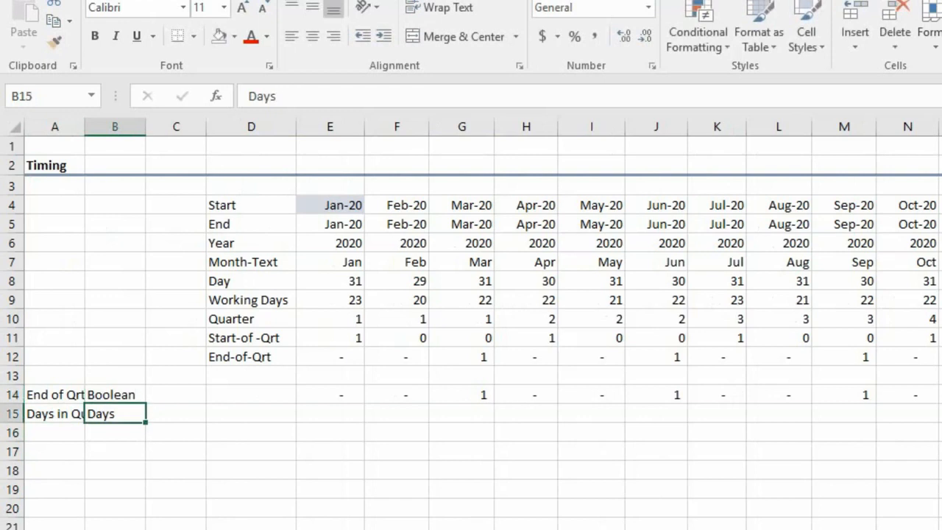
Insert a blank row at row 13, above the End of Qrt Flags row.
{"action": "key", "text": "Up"}
{"action": "key", "text": "Up"}
{"action": "key", "text": "Up"}
{"action": "key", "text": "Up"}
{"action": "key", "text": "Up"}
{"action": "key", "text": "Up"}
{"action": "key", "text": "Up"}
{"action": "key", "text": "Up"}
{"action": "key", "text": "Up"}
{"action": "key", "text": "Up"}
{"action": "key", "text": "Up"}
{"action": "key", "text": "Up"}
{"action": "key", "text": "Up"}
{"action": "key", "text": "Up"}
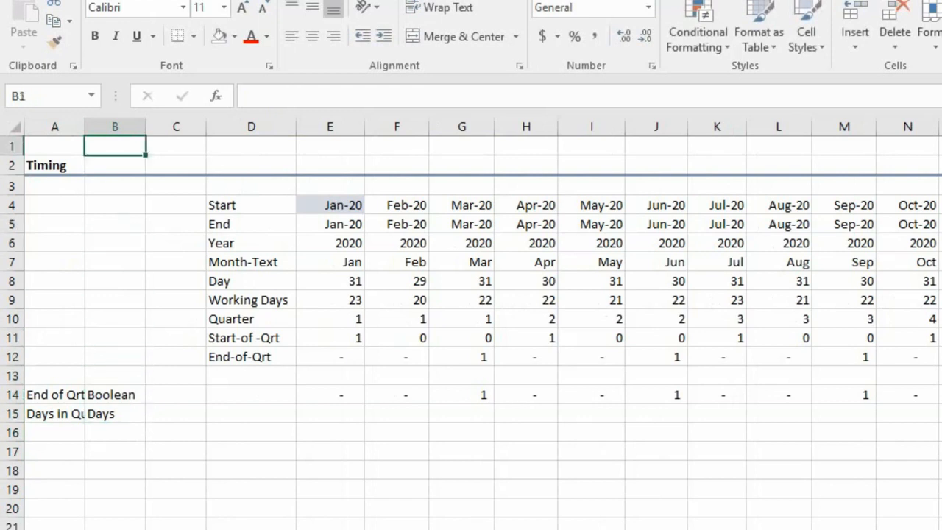
{"action": "key", "text": "Down"}
{"action": "key", "text": "Down"}
{"action": "key", "text": "Down"}
{"action": "key", "text": "Down"}
{"action": "key", "text": "Down"}
{"action": "key", "text": "Down"}
{"action": "key", "text": "Down"}
{"action": "key", "text": "Down"}
{"action": "key", "text": "Down"}
{"action": "key", "text": "Down"}
{"action": "key", "text": "Down"}
{"action": "key", "text": "Down"}
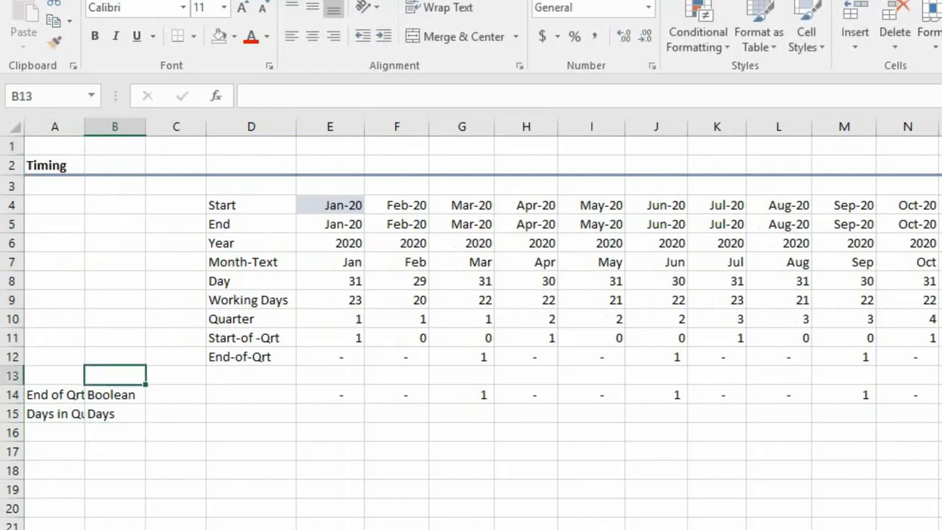
{"action": "key", "text": "shift+space"}
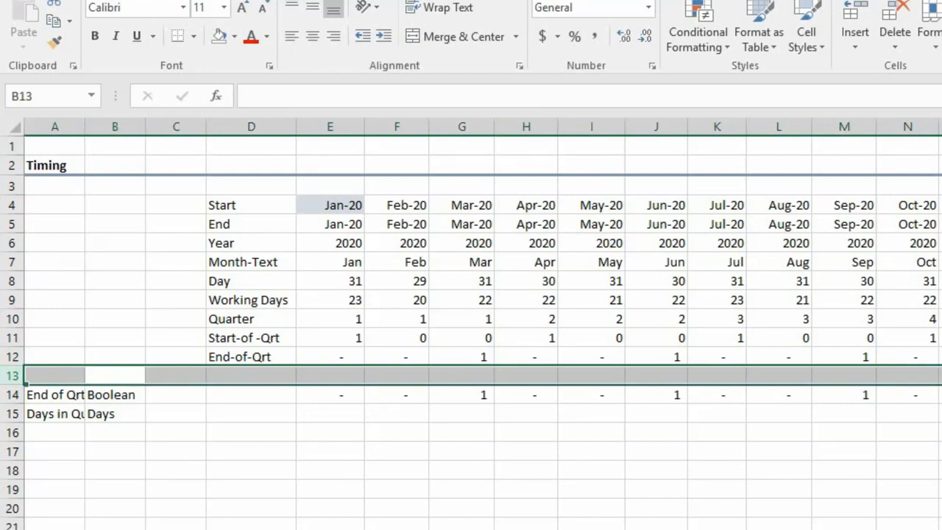
{"action": "key", "text": "ctrl+plus"}
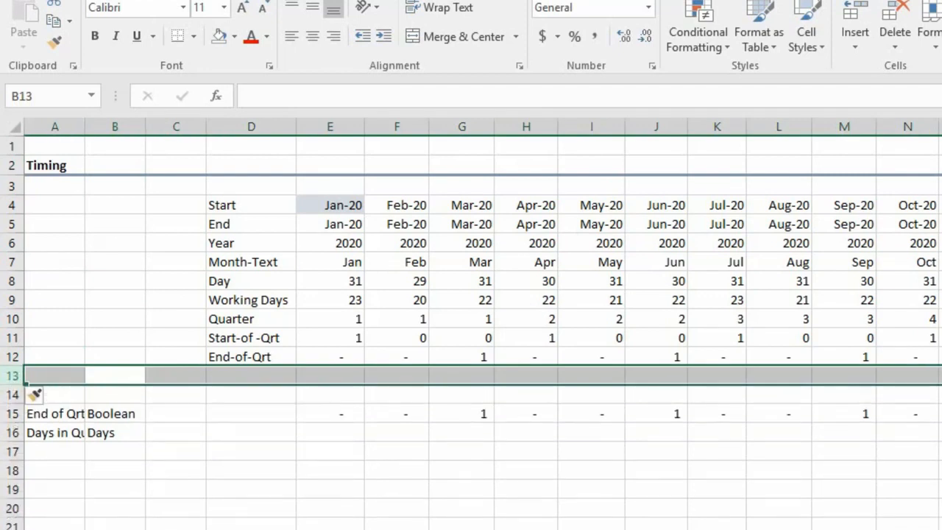
Enter the column heading "Unit" in B14 above the Boolean unit.
{"action": "key", "text": "Down"}
{"action": "key", "text": "Up"}
{"action": "key", "text": "Down"}
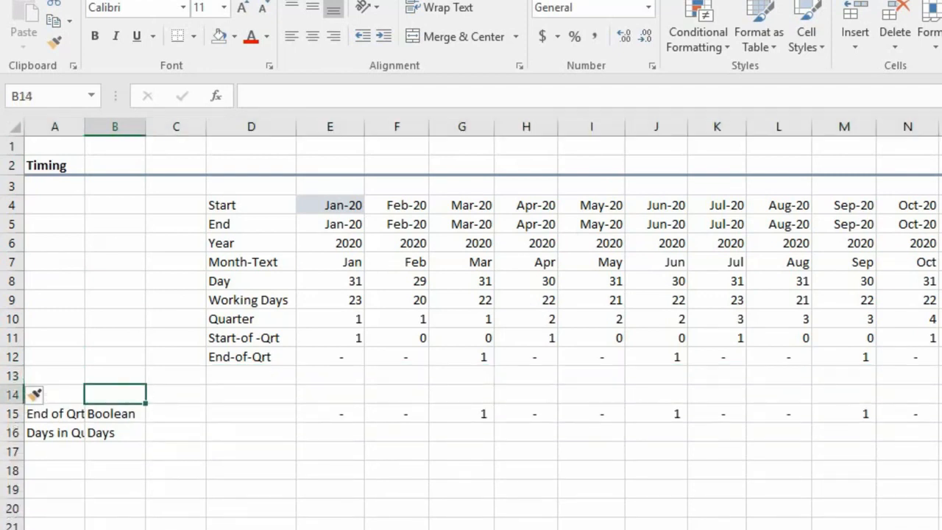
{"action": "key", "text": "Up"}
{"action": "key", "text": "Down"}
{"action": "type", "text": "Unit"}
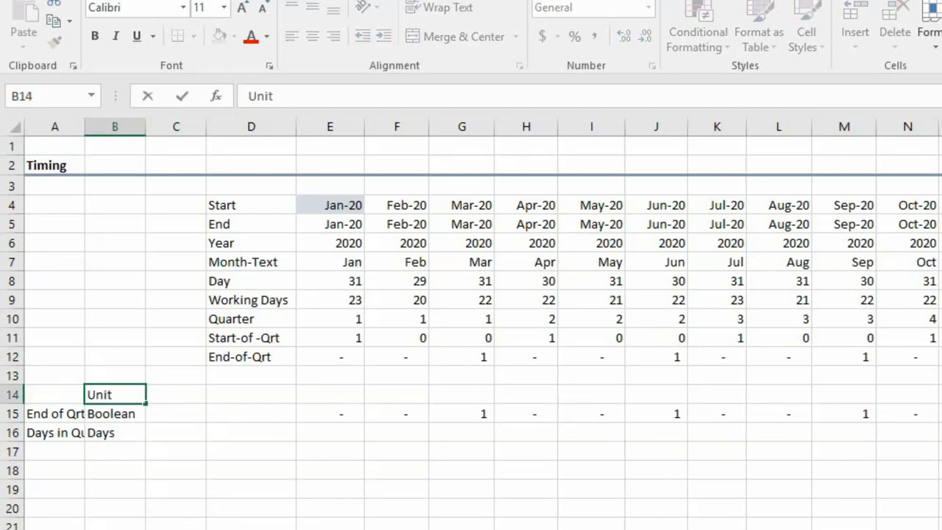
{"action": "key", "text": "Return"}
{"action": "key", "text": "Up"}
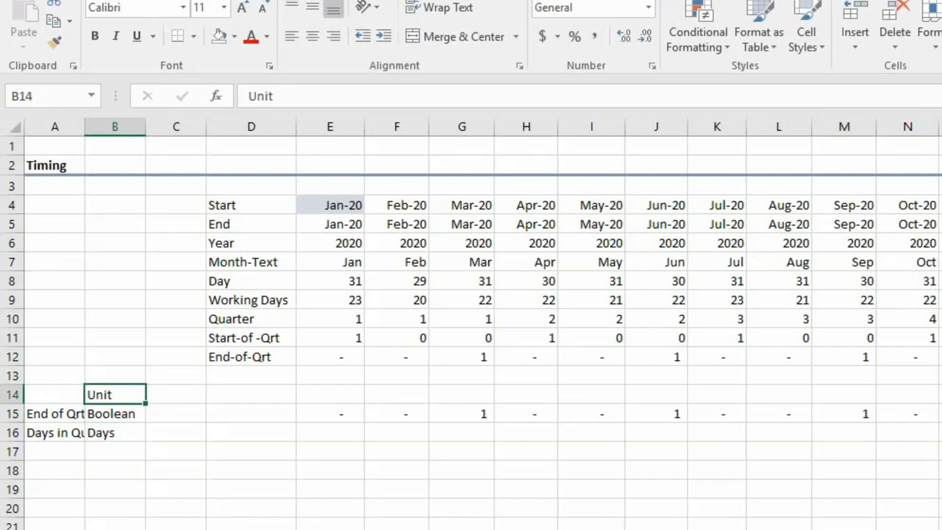
Enter the column heading "Descriptions" in A14 above the row labels.
{"action": "key", "text": "Left"}
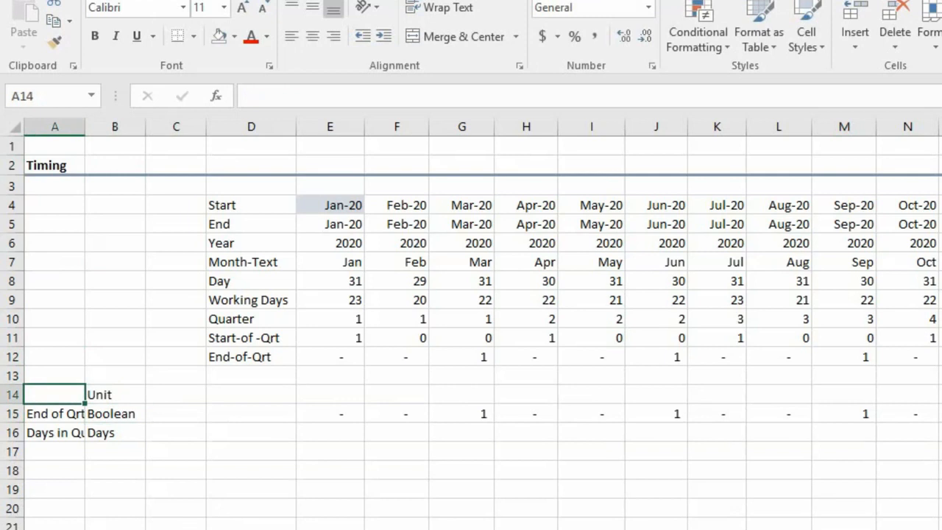
{"action": "type", "text": "Descrip"}
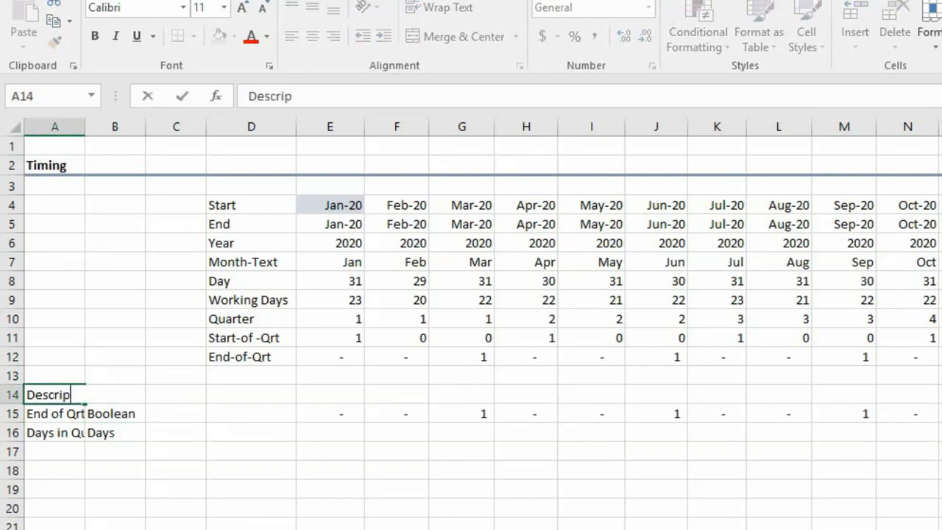
{"action": "type", "text": "tions"}
{"action": "key", "text": "Return"}
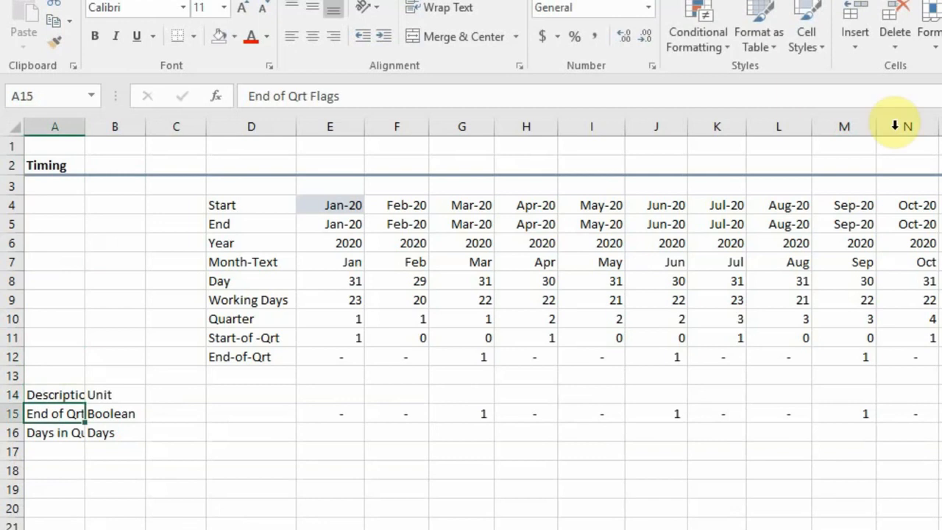
Widen column A to fit its labels and make heading row 14 bold.
{"action": "left_click_drag", "start_coordinate": [86, 126], "coordinate": [123, 129]}
{"action": "left_click", "coordinate": [14, 394]}
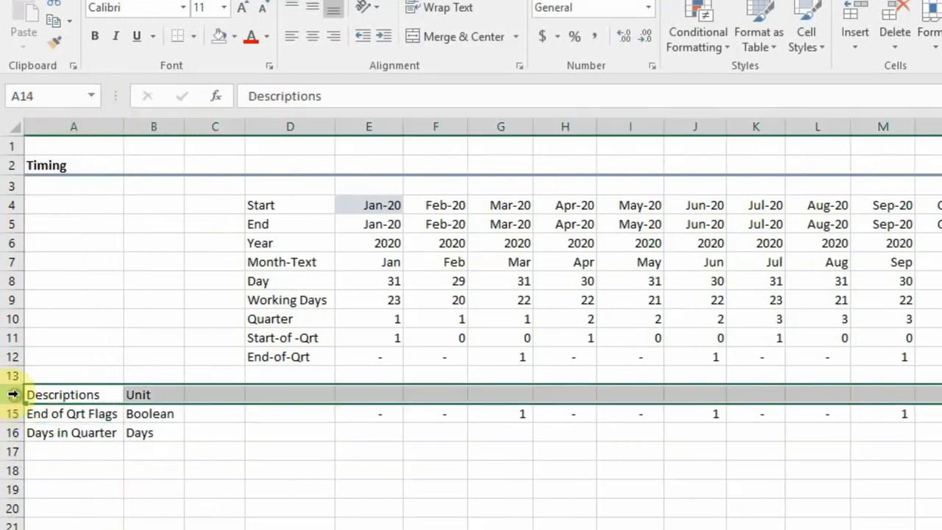
{"action": "key", "text": "ctrl+b"}
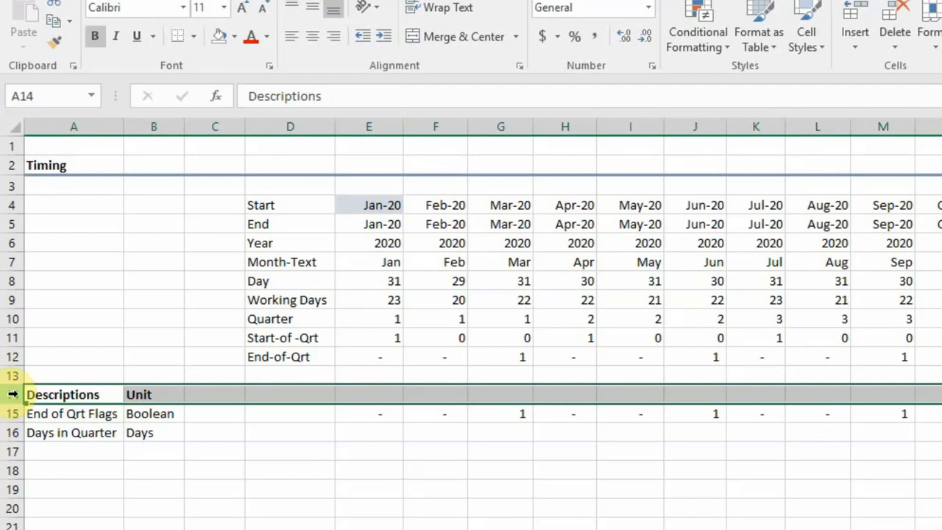
{"action": "left_click", "coordinate": [198, 460]}
{"action": "left_click", "coordinate": [63, 415]}
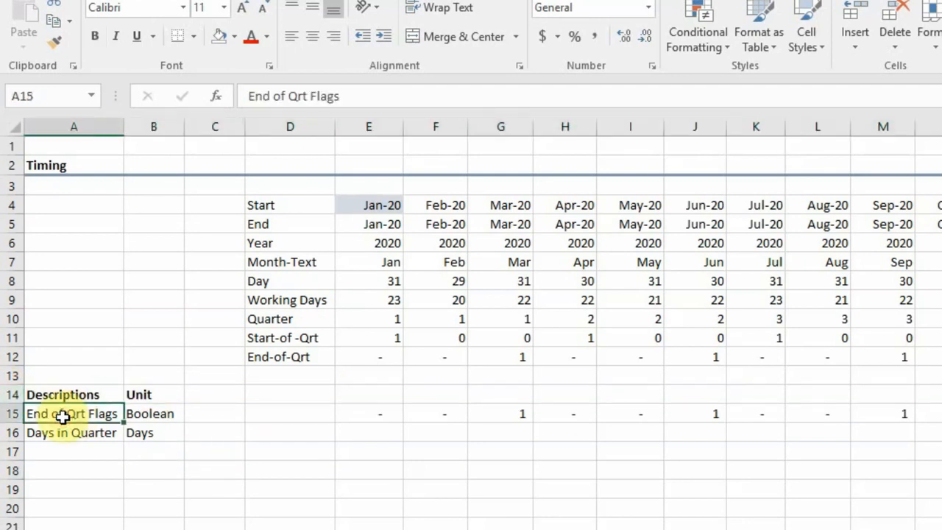
{"action": "left_click", "coordinate": [372, 431]}
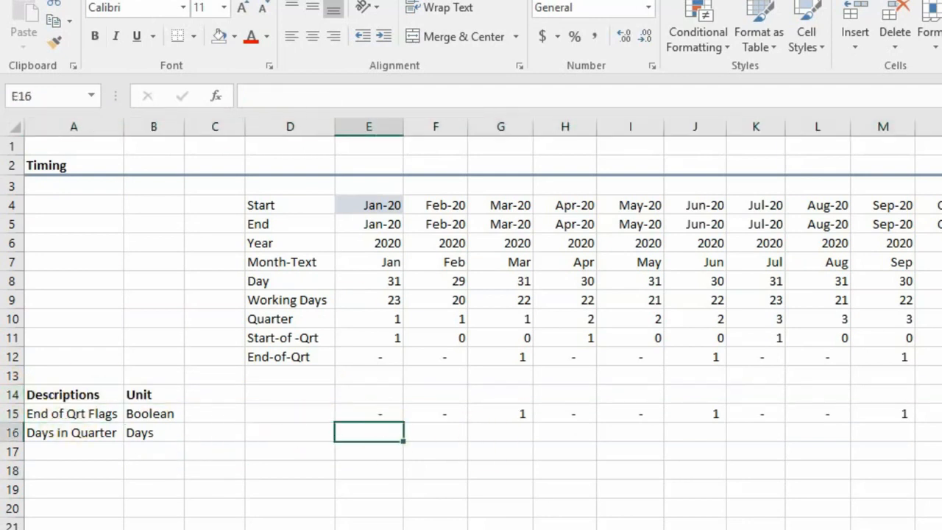
{"action": "key", "text": "Left"}
{"action": "key", "text": "Right"}
{"action": "key", "text": "Right"}
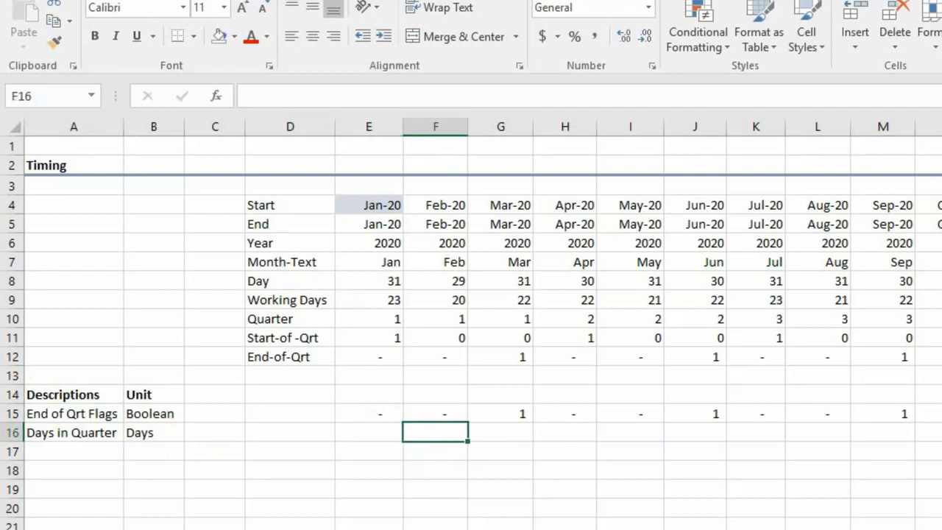
{"action": "key", "text": "Left"}
{"action": "key", "text": "Left"}
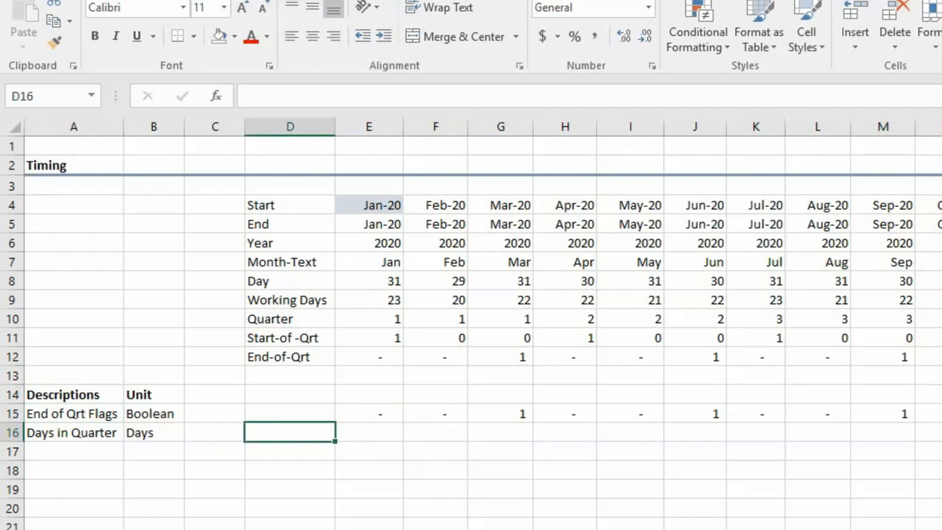
Enter =SUM(C8:E8) in E16 of the Days in Quarter row, summing three columns of the Day row.
{"action": "key", "text": "Up"}
{"action": "key", "text": "Right"}
{"action": "key", "text": "Down"}
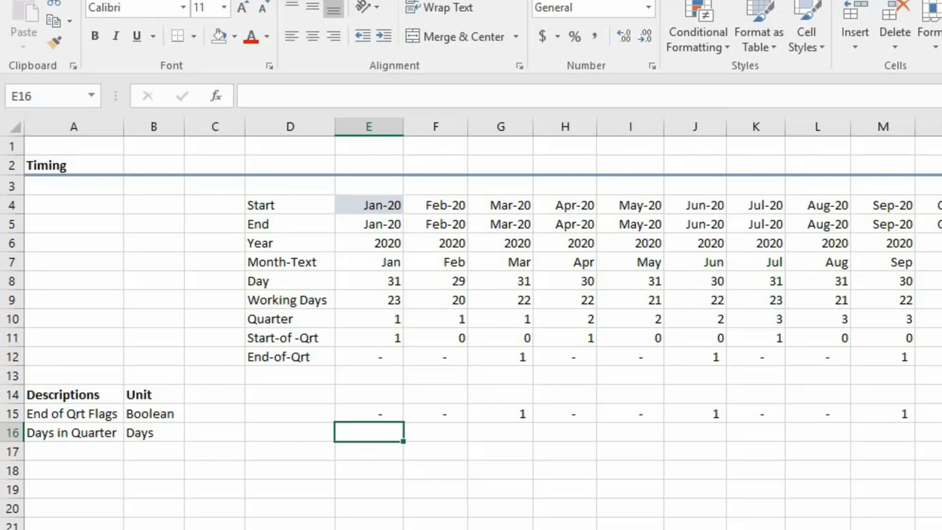
{"action": "type", "text": "="}
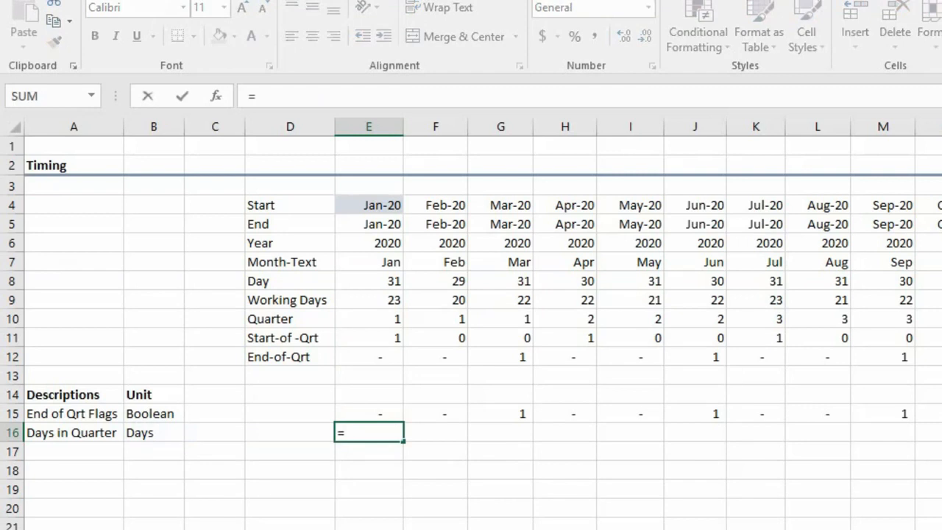
{"action": "type", "text": "sum("}
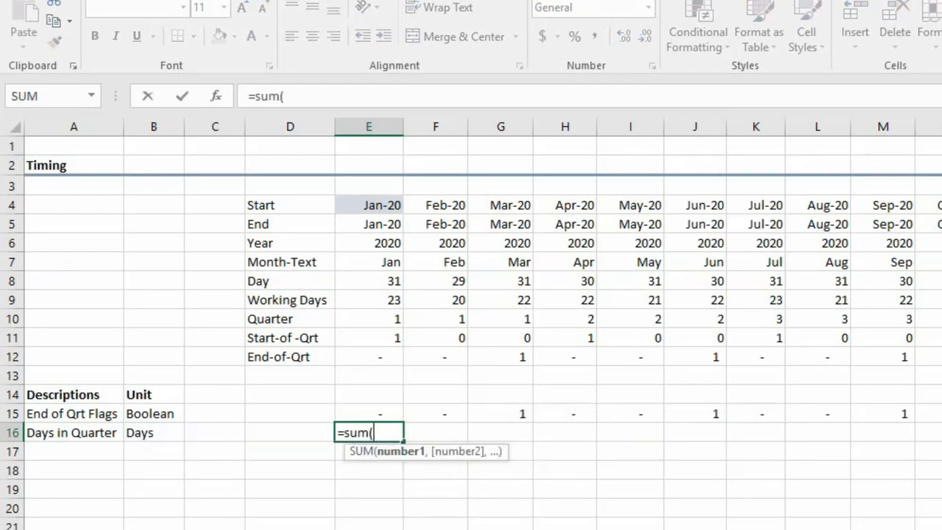
{"action": "key", "text": "Up"}
{"action": "key", "text": "Up"}
{"action": "key", "text": "Up"}
{"action": "key", "text": "Up"}
{"action": "key", "text": "Up"}
{"action": "key", "text": "Up"}
{"action": "key", "text": "Up"}
{"action": "key", "text": "Up"}
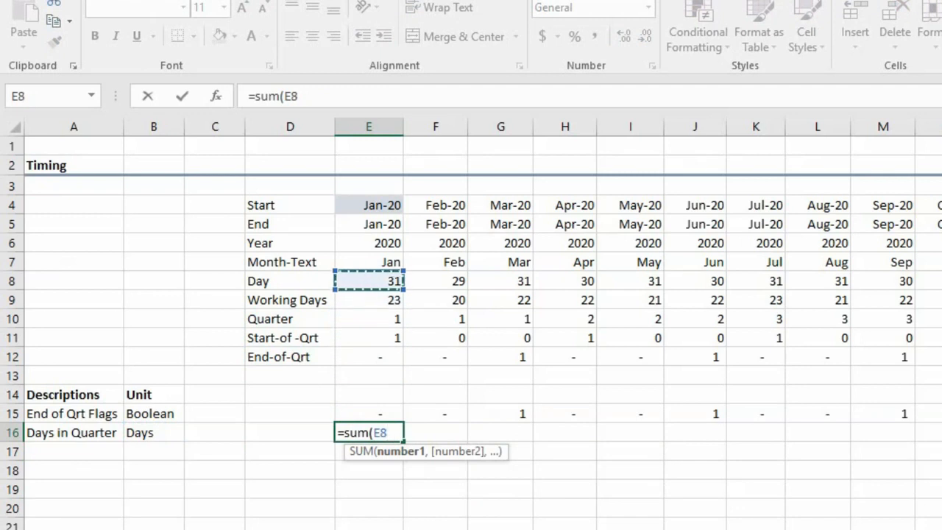
{"action": "left_click", "coordinate": [12, 281]}
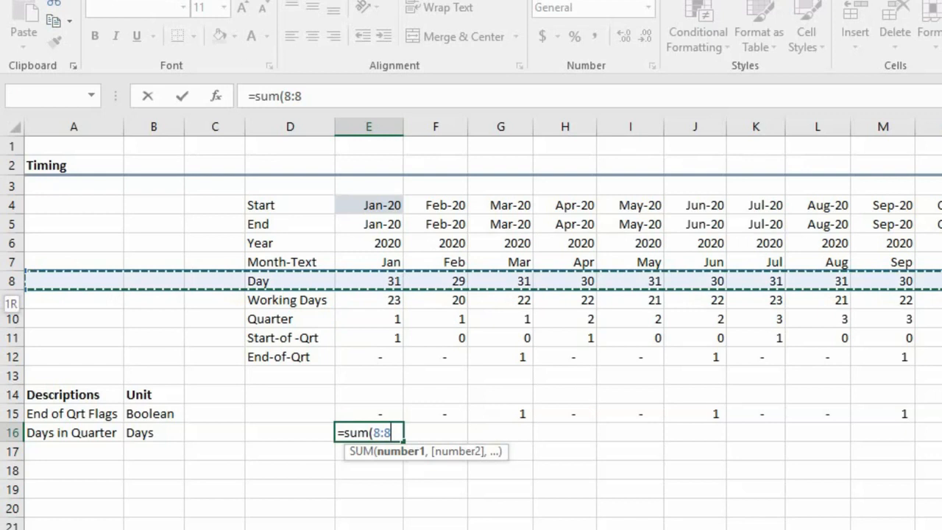
{"action": "left_click", "coordinate": [450, 287]}
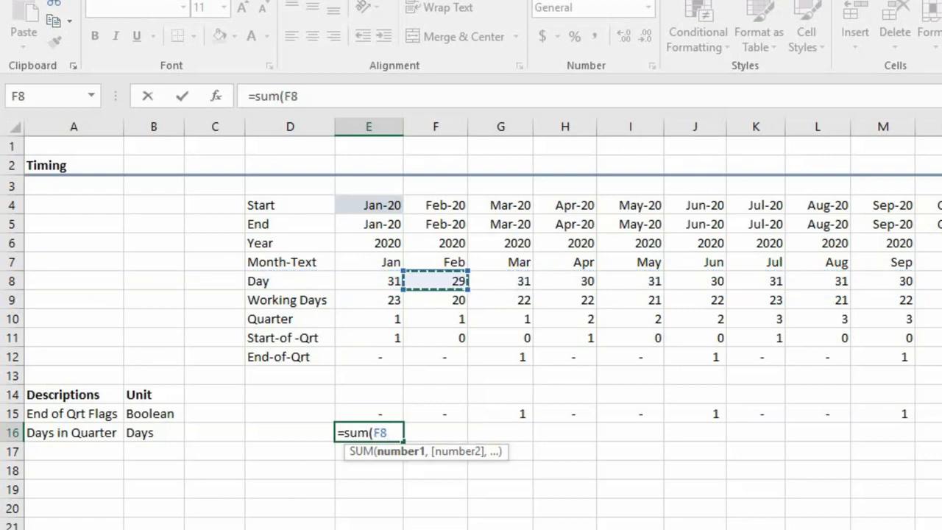
{"action": "key", "text": "Left"}
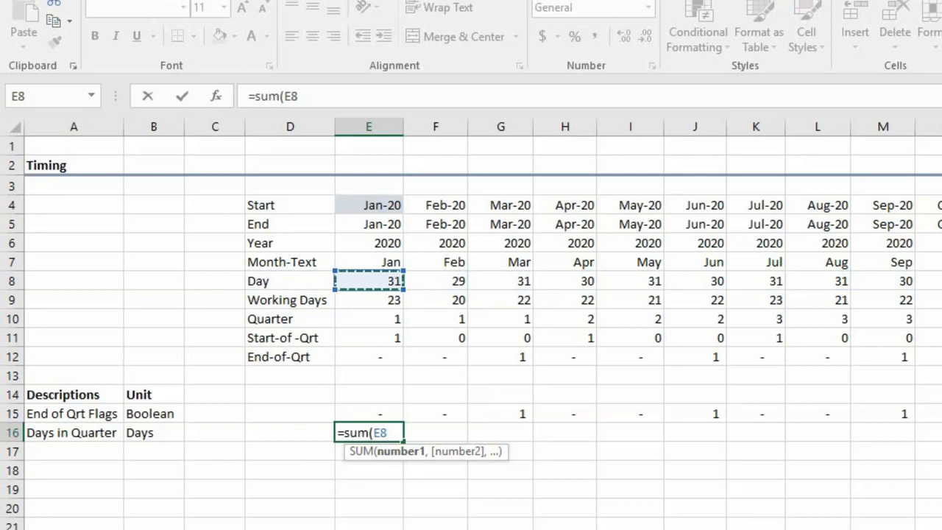
{"action": "key", "text": "shift+Left"}
{"action": "key", "text": "shift+Left"}
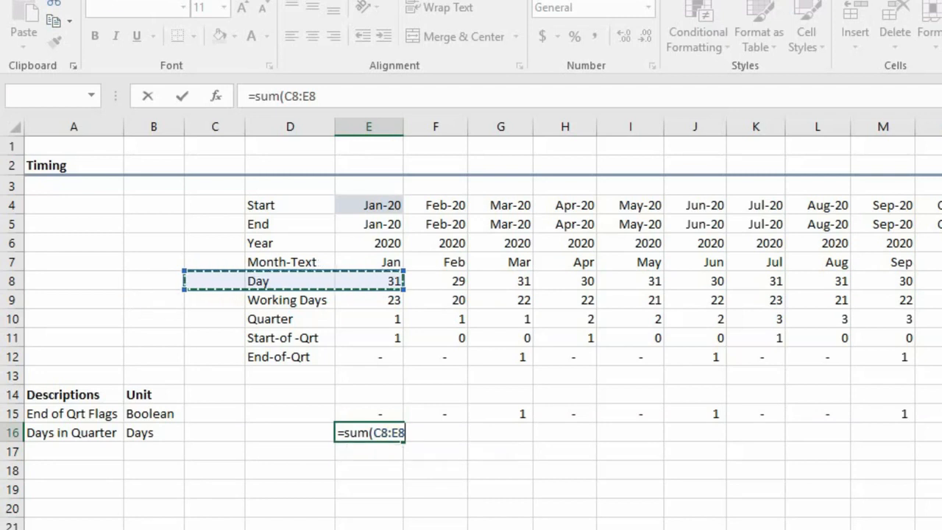
{"action": "key", "text": "Return"}
{"action": "key", "text": "Up"}
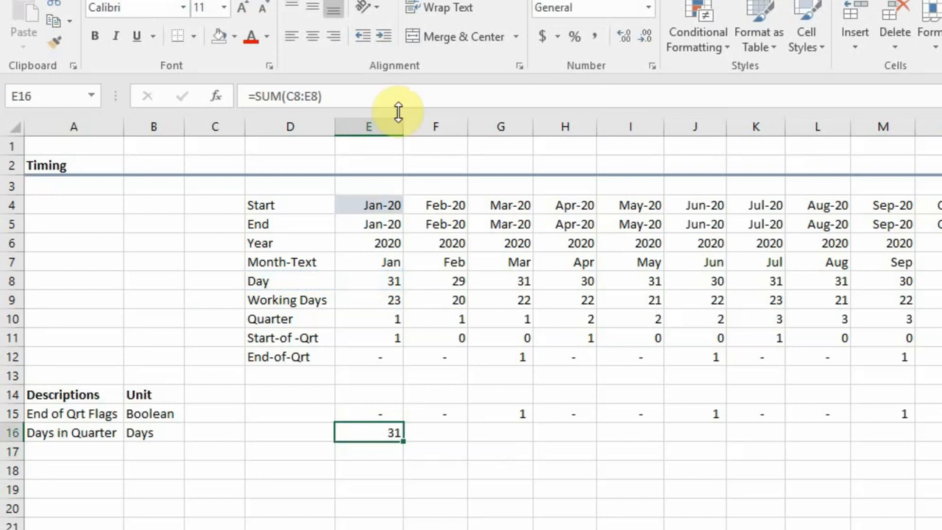
Check the range used in E16's sum and fill the formula across the rest of the Days in Quarter row.
{"action": "left_click", "coordinate": [303, 96]}
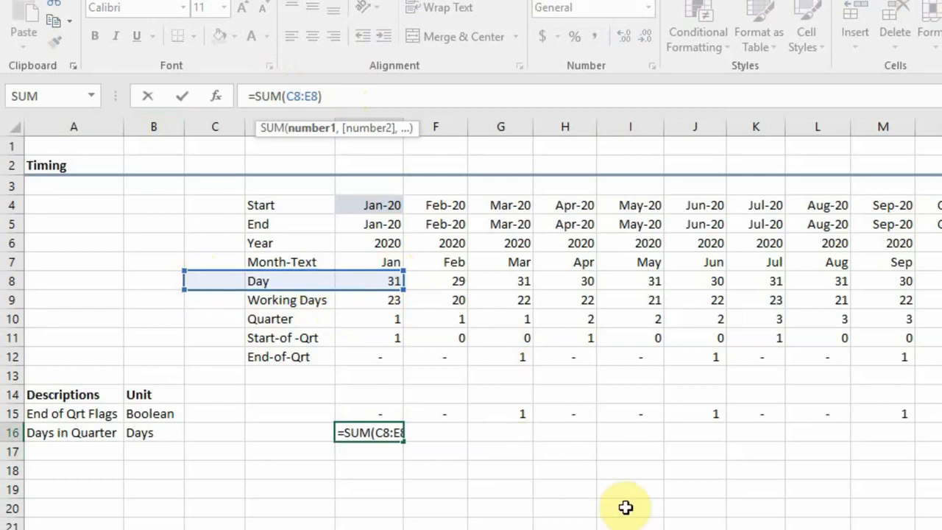
{"action": "key", "text": "Return"}
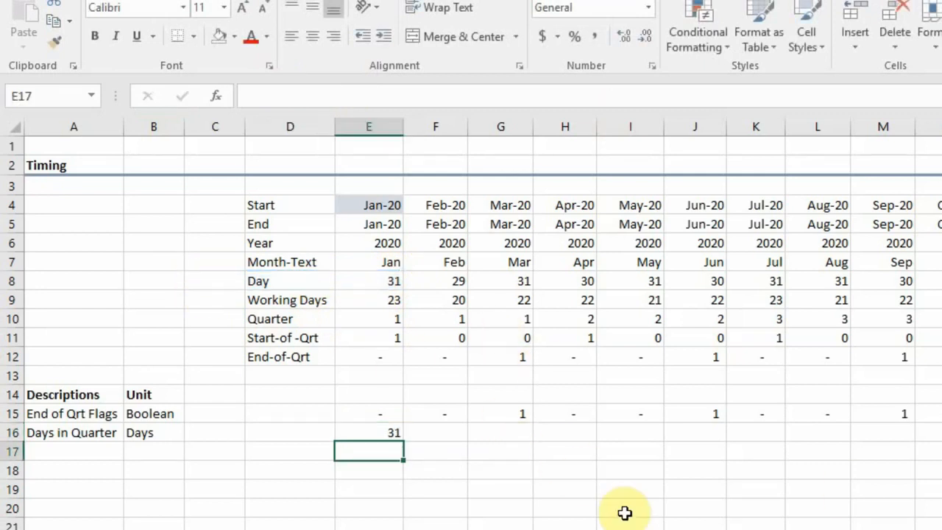
{"action": "key", "text": "Up"}
{"action": "key", "text": "ctrl+shift+Right"}
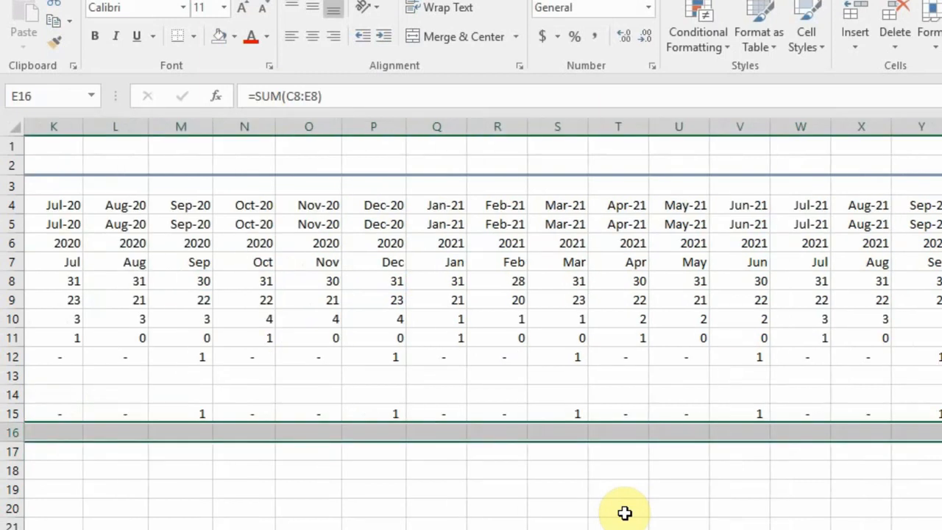
{"action": "key", "text": "ctrl+r"}
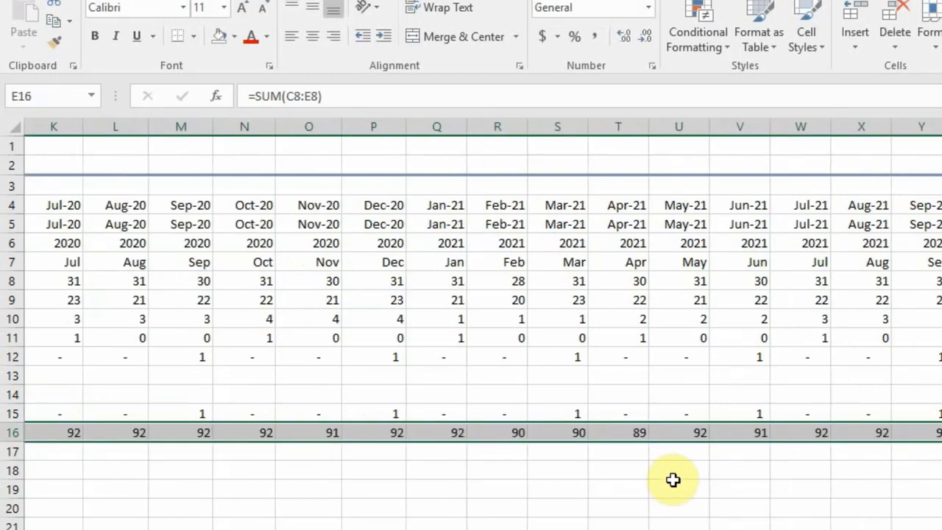
Multiply the sum in E16 by the End of Qrt flag so the formula reads =SUM(C8:E8)*E15.
{"action": "left_click_drag", "start_coordinate": [921, 529], "coordinate": [435, 529]}
{"action": "left_click", "coordinate": [391, 423]}
{"action": "left_click", "coordinate": [375, 298]}
{"action": "left_click", "coordinate": [377, 337]}
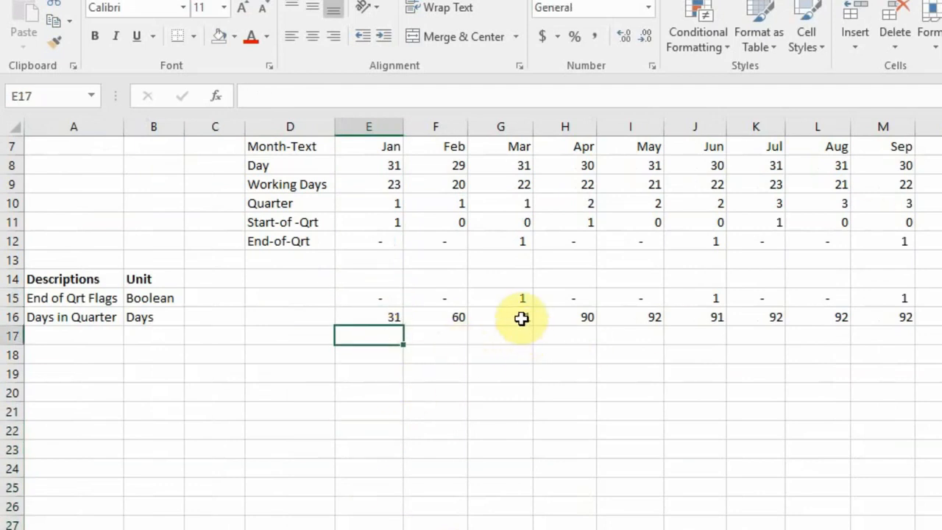
{"action": "left_click", "coordinate": [387, 318]}
{"action": "left_click", "coordinate": [328, 97]}
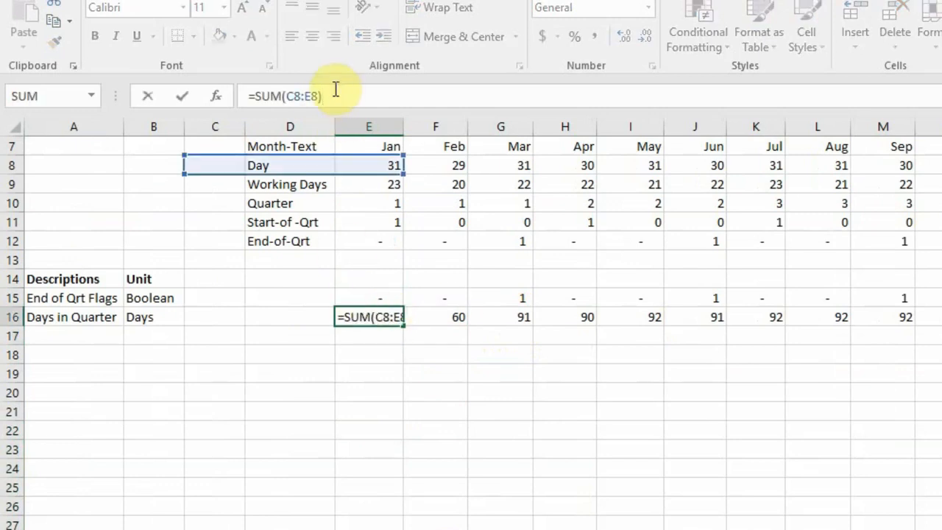
{"action": "type", "text": "*"}
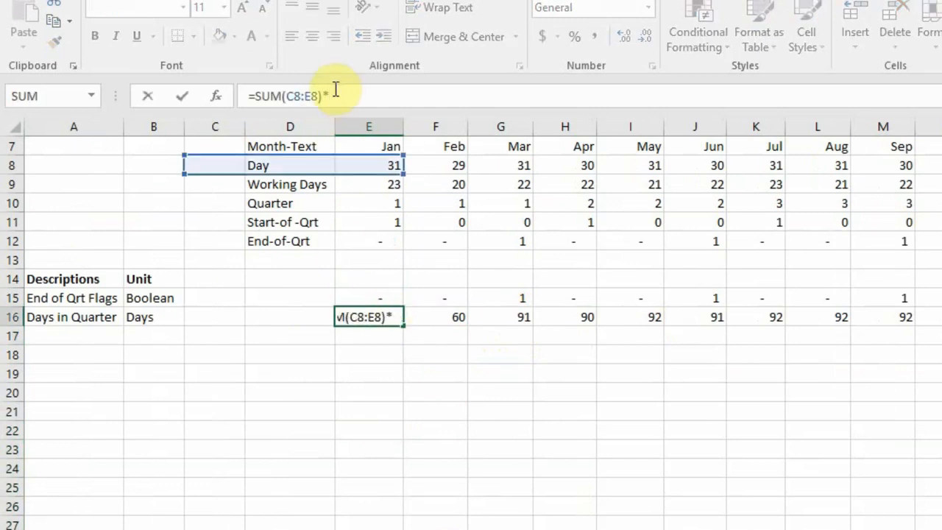
{"action": "left_click", "coordinate": [386, 297]}
{"action": "key", "text": "Return"}
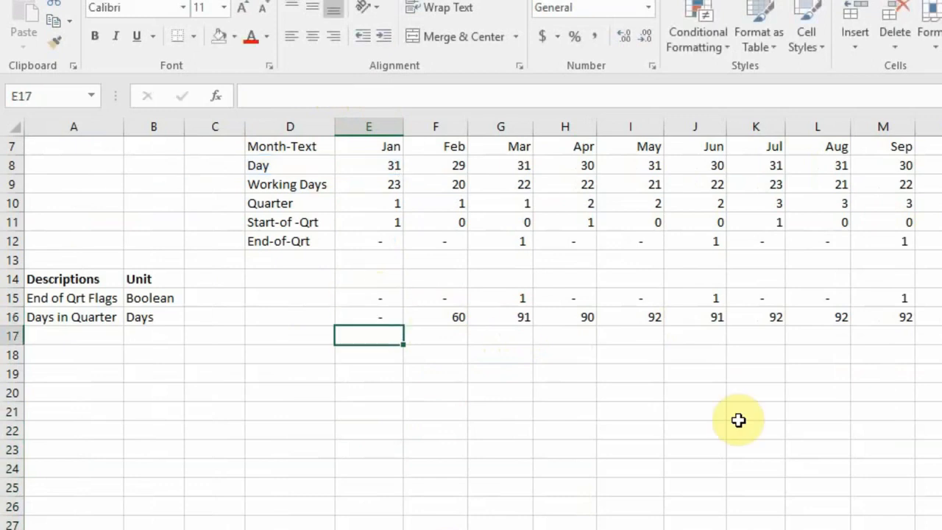
Fill E16's flag-multiplied sum formula across the rest of the Days in Quarter row and select the March result.
{"action": "key", "text": "Up"}
{"action": "key", "text": "ctrl+shift+Right"}
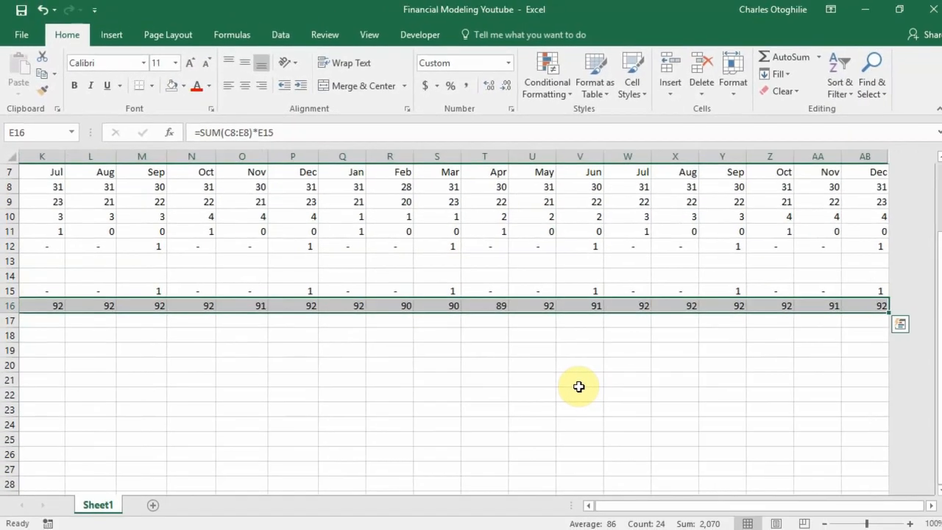
{"action": "key", "text": "ctrl+r"}
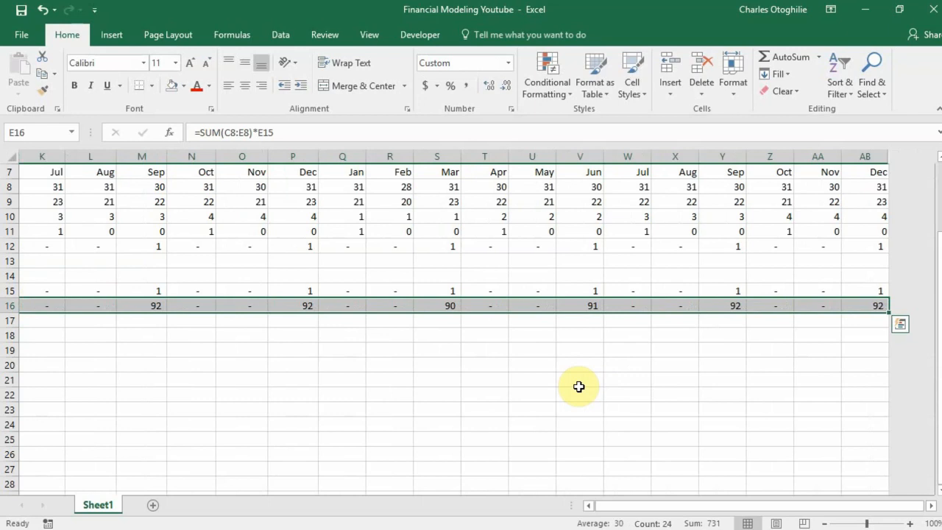
{"action": "key", "text": "Home"}
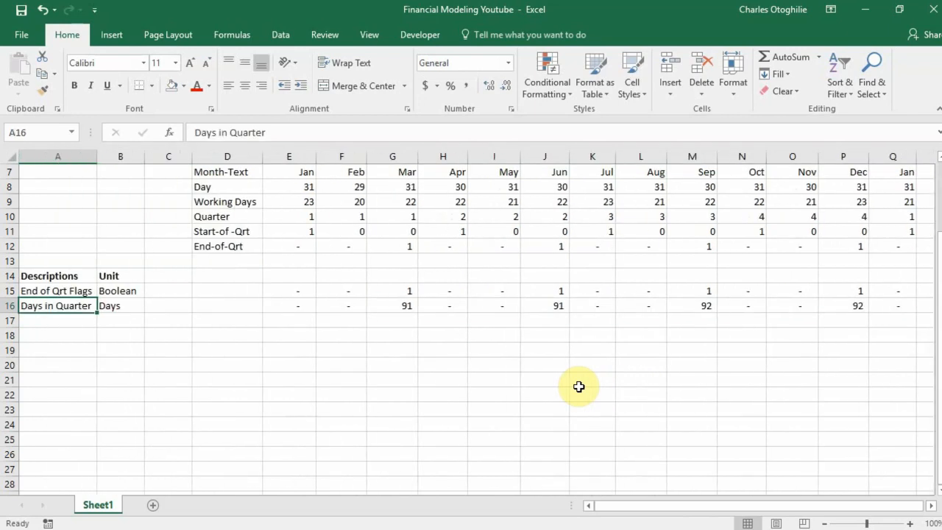
{"action": "key", "text": "Right"}
{"action": "key", "text": "Right"}
{"action": "key", "text": "Right"}
{"action": "key", "text": "Right"}
{"action": "key", "text": "Right"}
{"action": "key", "text": "Right"}
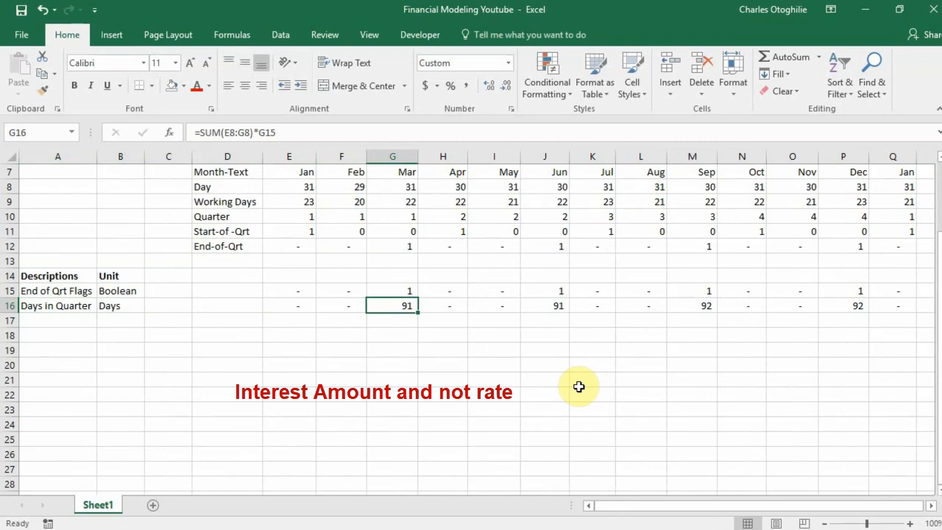
Change the model's first start date in E4 to 1/1/2021.
{"action": "scroll", "coordinate": [326, 346], "scroll_direction": "up", "scroll_amount": 2}
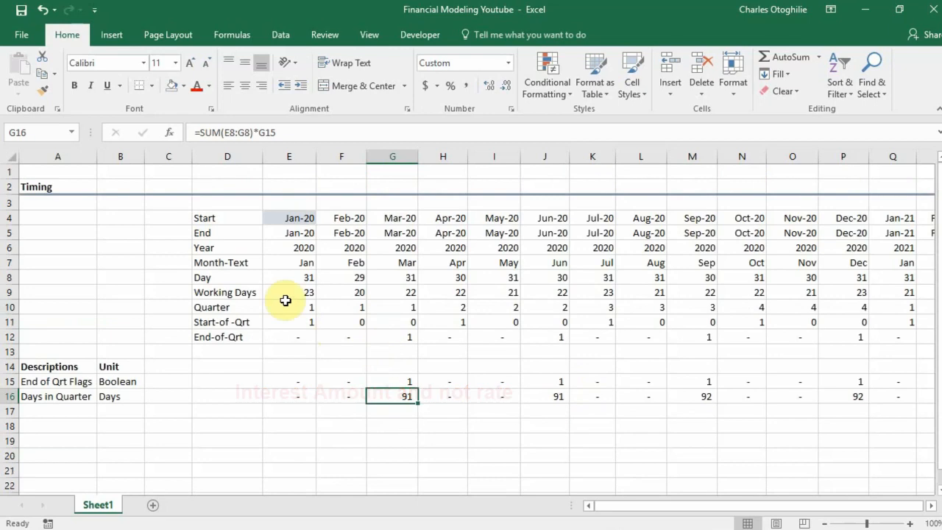
{"action": "left_click", "coordinate": [293, 218]}
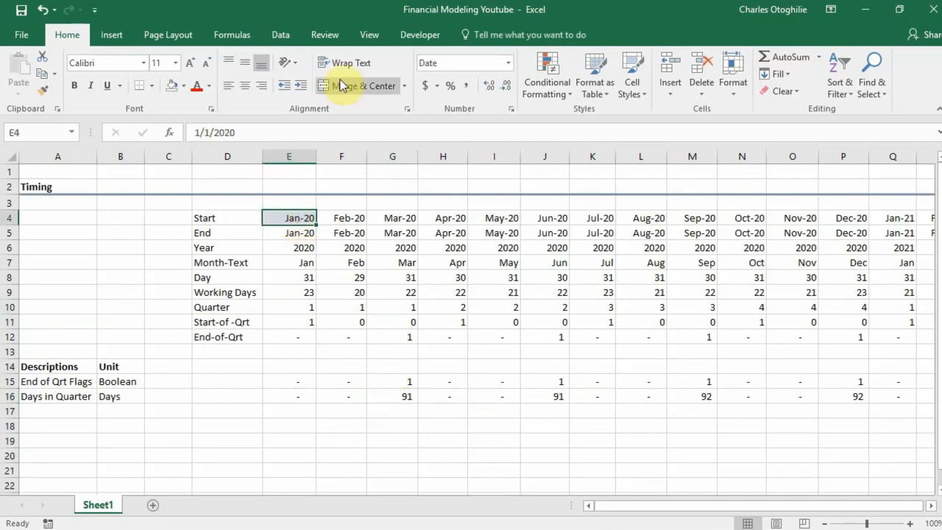
{"action": "left_click", "coordinate": [242, 131]}
{"action": "key", "text": "BackSpace"}
{"action": "type", "text": "1"}
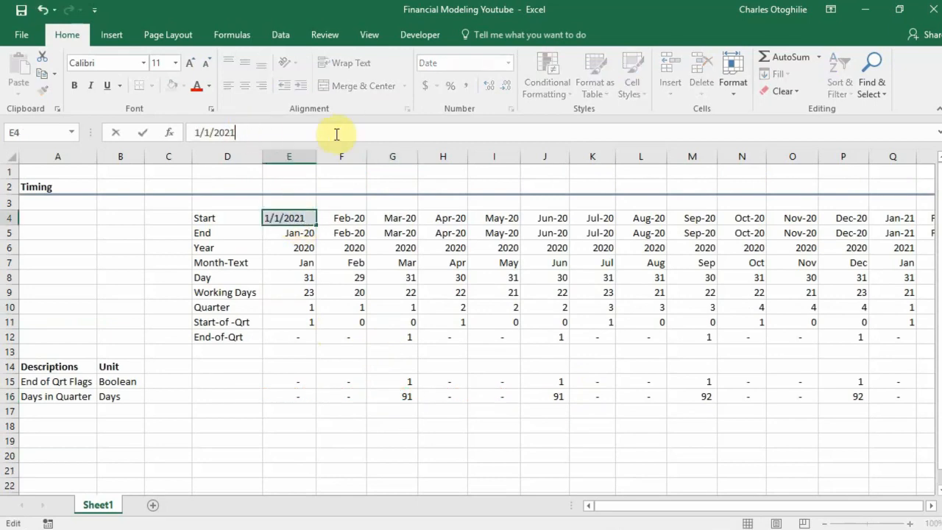
{"action": "key", "text": "Return"}
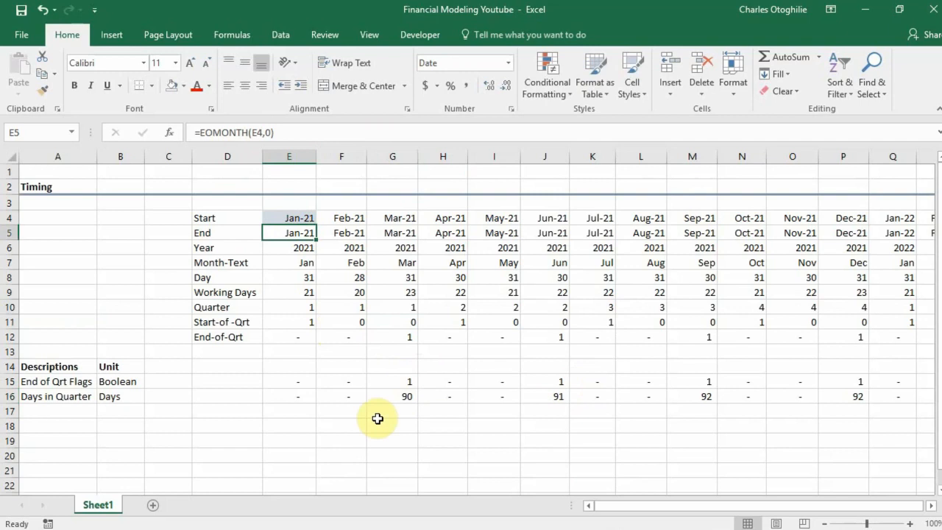
Review the End of Qrt Flags and Days in Quarter rows across the timeline, ending on the first flag cell, E15.
{"action": "left_click_drag", "start_coordinate": [301, 384], "coordinate": [932, 397]}
{"action": "left_click_drag", "start_coordinate": [758, 508], "coordinate": [92, 366]}
{"action": "left_click", "coordinate": [331, 304]}
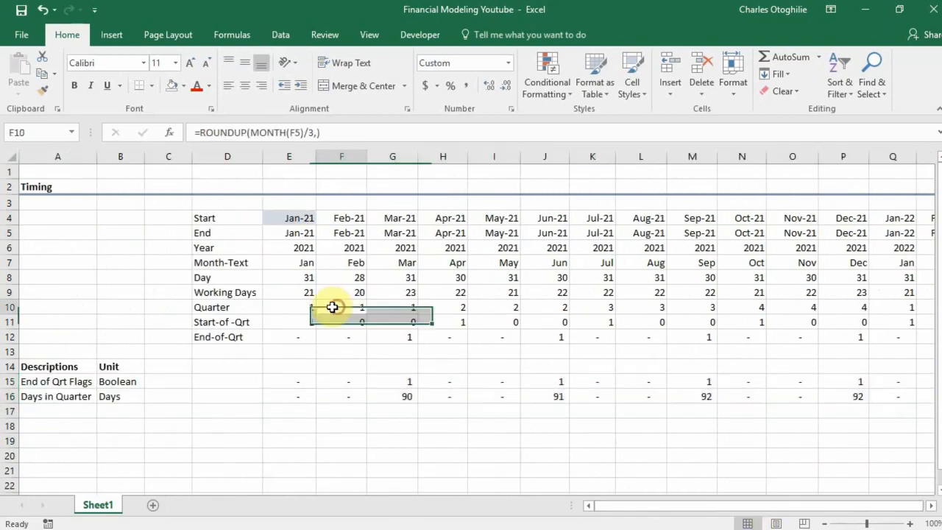
{"action": "left_click", "coordinate": [338, 346]}
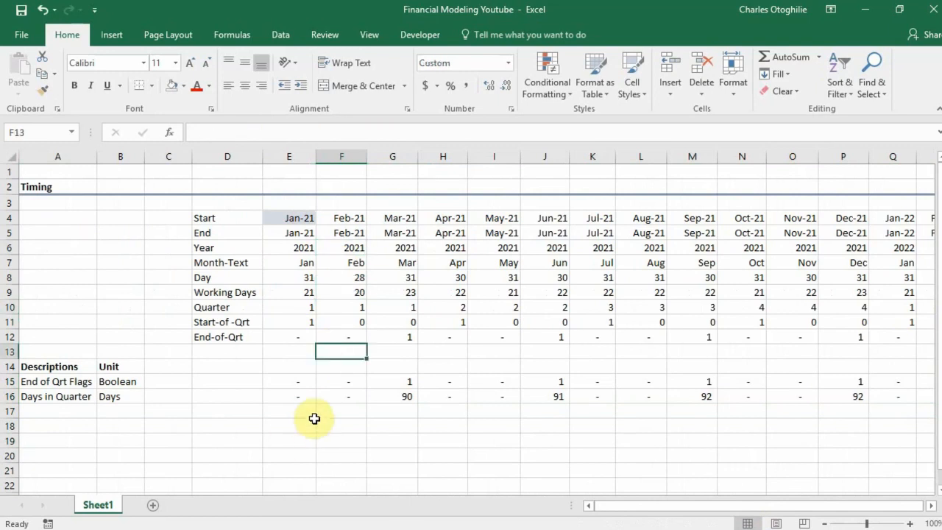
{"action": "left_click", "coordinate": [256, 383]}
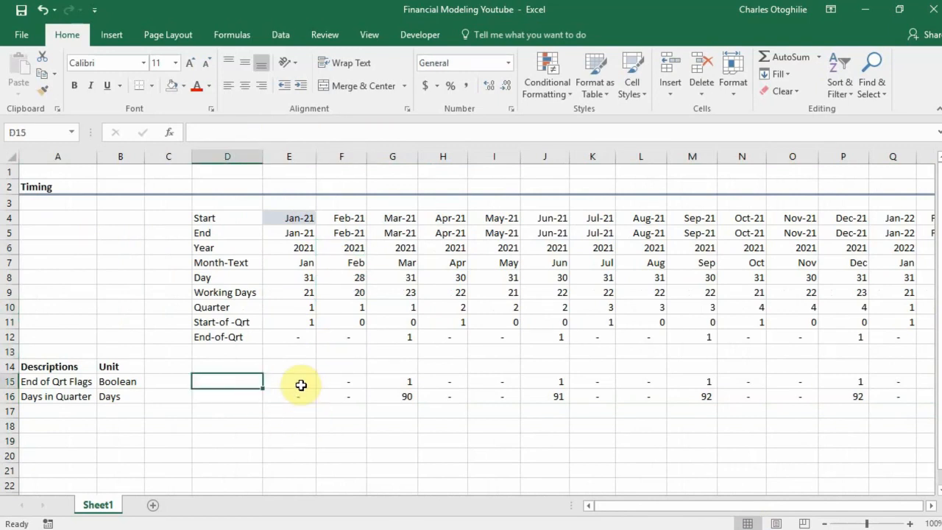
{"action": "left_click", "coordinate": [301, 385]}
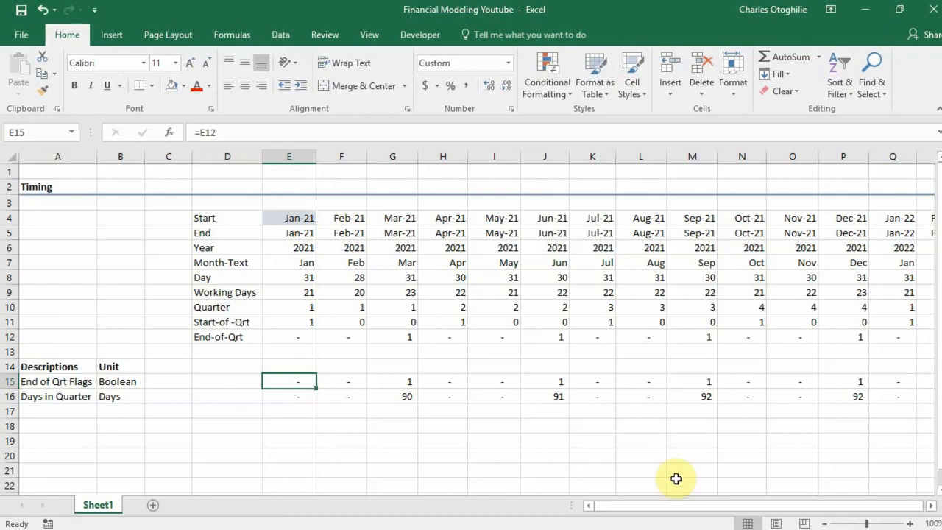